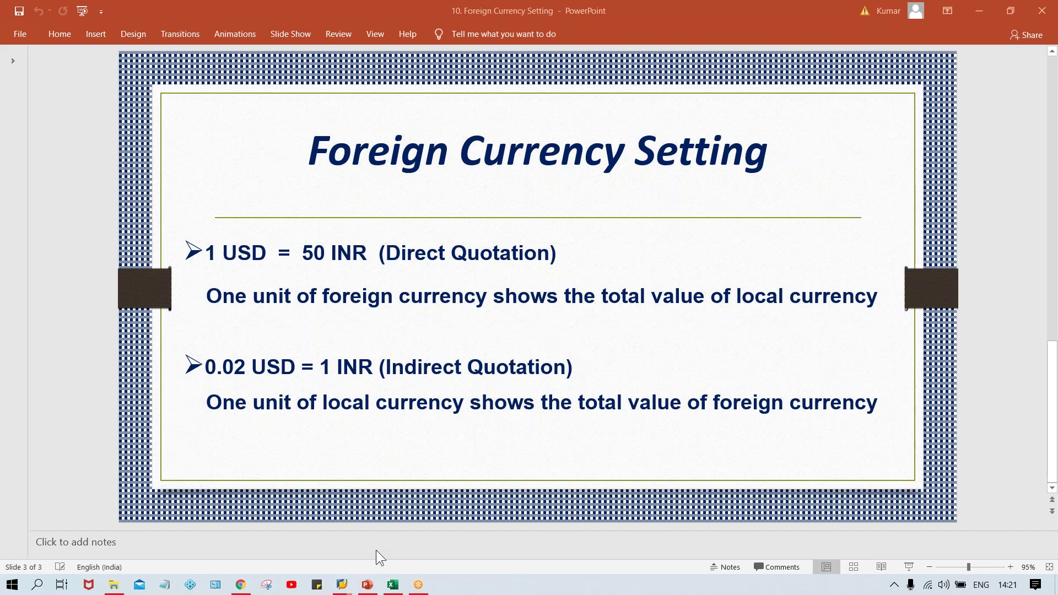
# - Switch to the Class workbook in Excel and set the translation ratio in F7:G7 to 1 and 1
pyautogui.moveTo(394, 590)
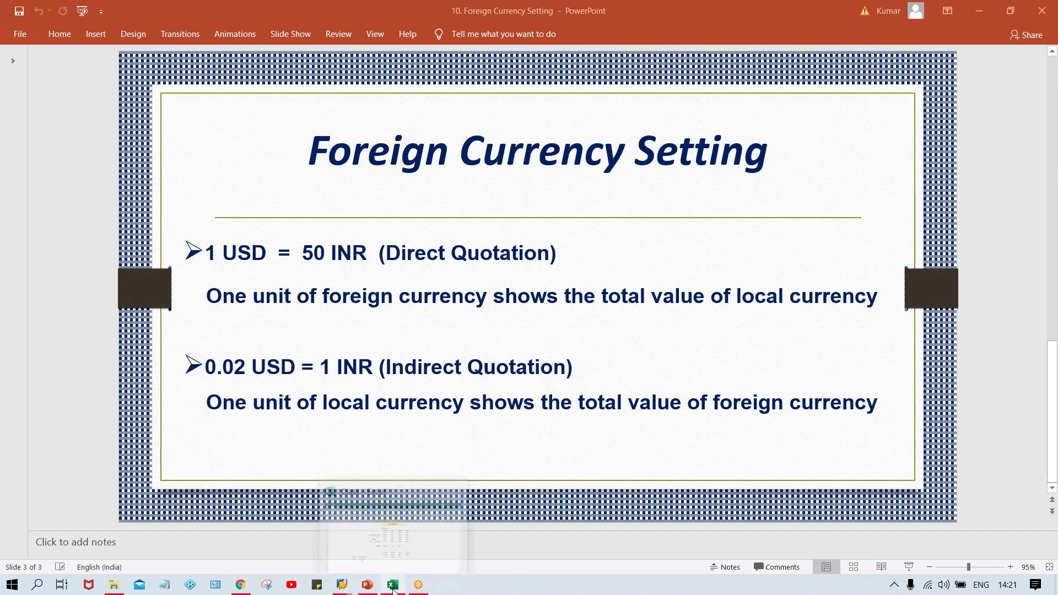
pyautogui.click(415, 543)
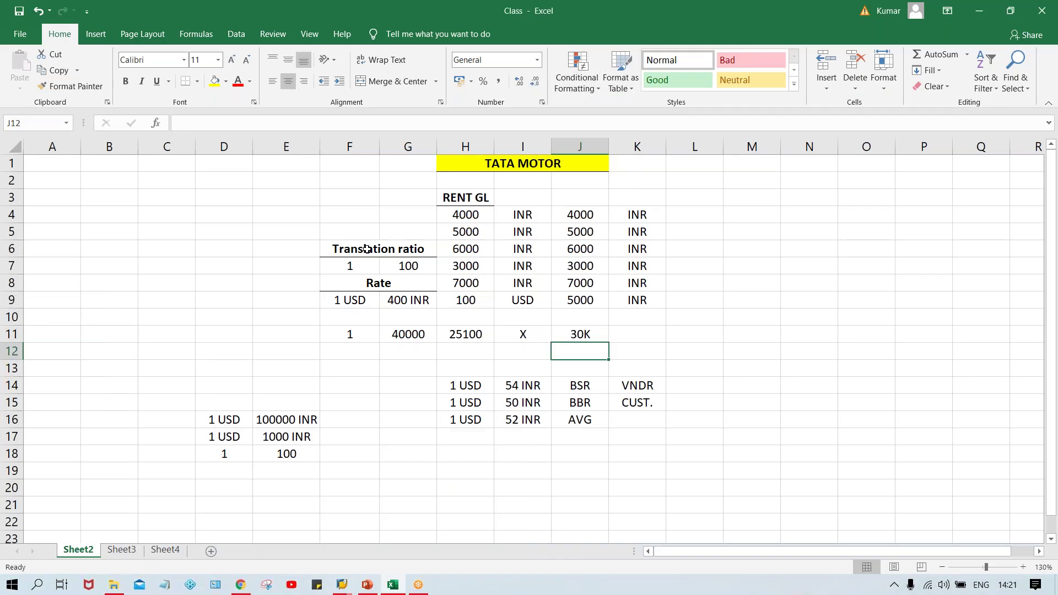
pyautogui.click(358, 267)
pyautogui.write('1')
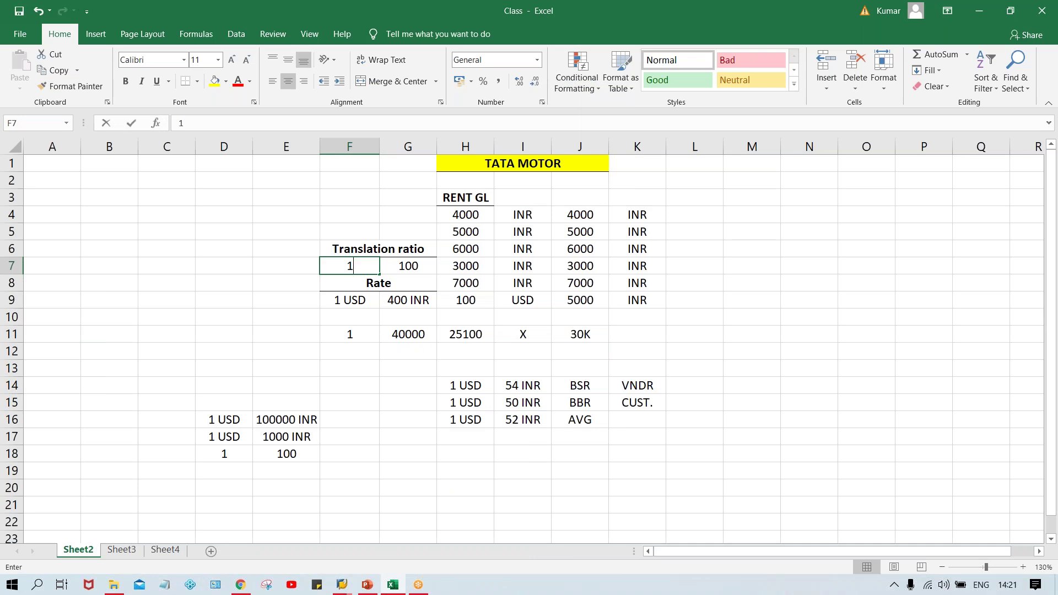
pyautogui.press('Tab')
pyautogui.write('1')
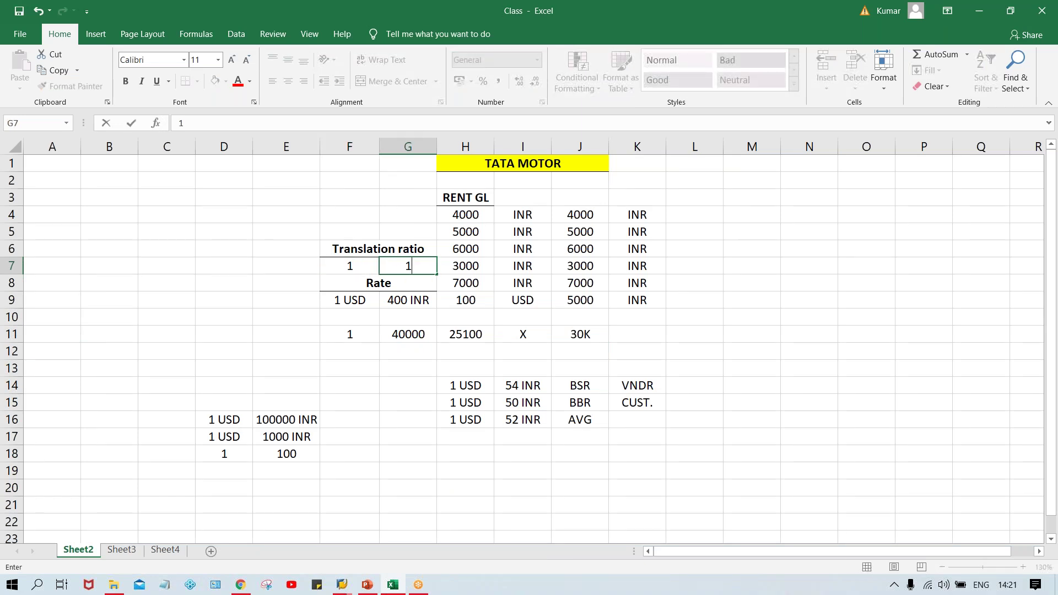
pyautogui.press('Return')
# - Clear the contents of cells F11 and G11 below the rate
pyautogui.click(354, 336)
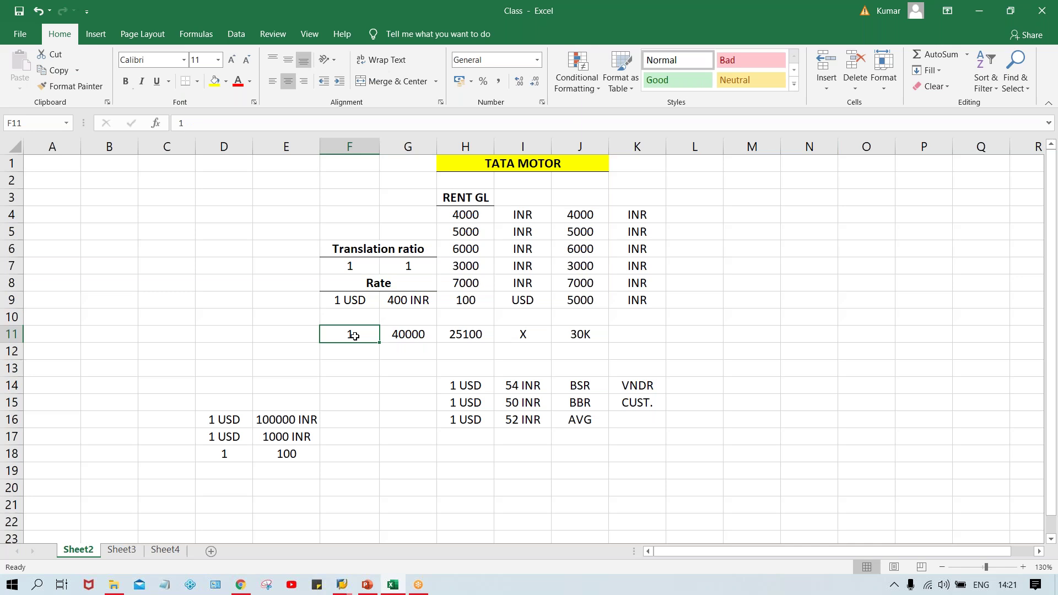
pyautogui.press('Delete')
pyautogui.press('Right')
pyautogui.press('Delete')
# - Set the rate for 1 USD in cell G9 to 50 INR
pyautogui.click(466, 334)
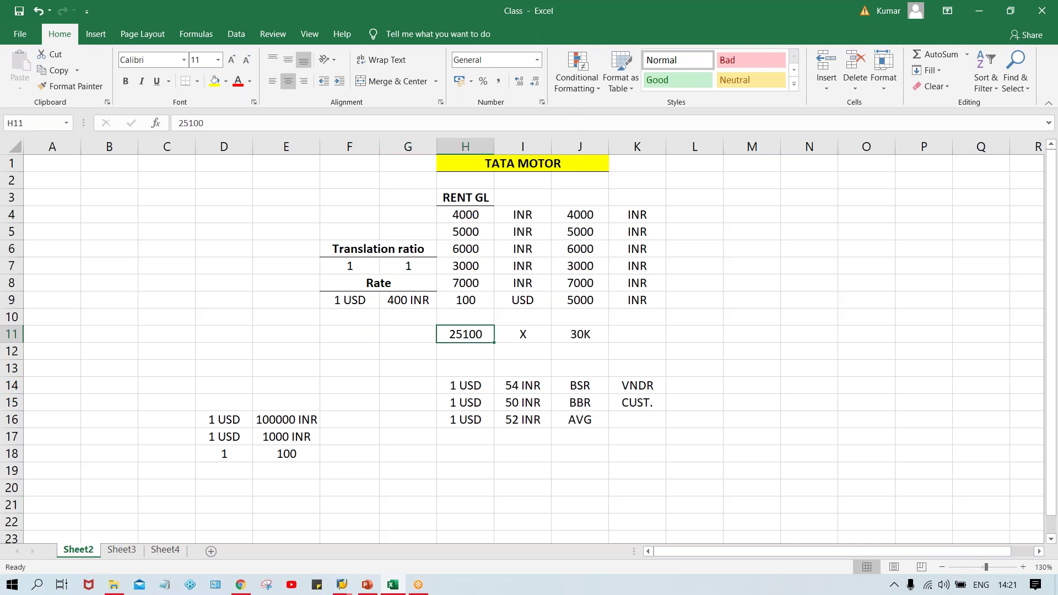
pyautogui.press('Up')
pyautogui.press('Up')
pyautogui.press('Left')
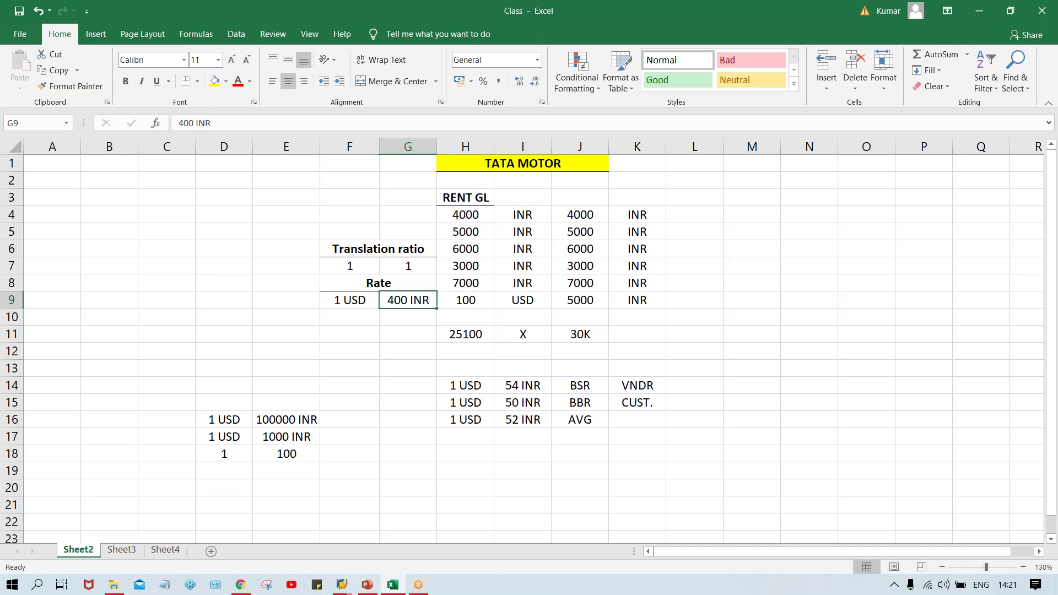
pyautogui.write('50')
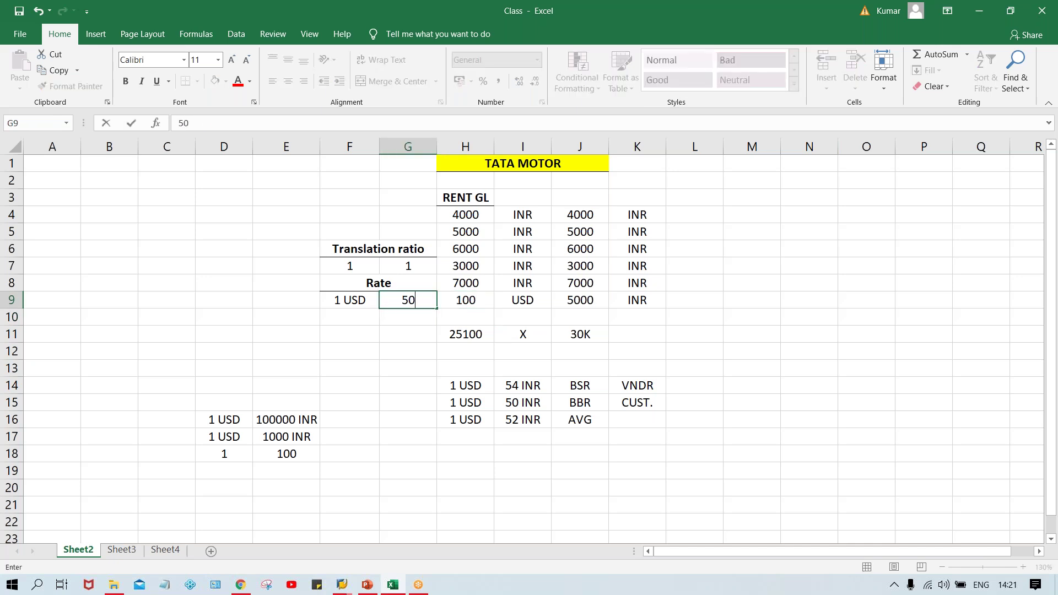
pyautogui.write(' inr')
pyautogui.press('BackSpace')
pyautogui.press('BackSpace')
pyautogui.press('BackSpace')
pyautogui.press('capslock')
pyautogui.write('INR')
pyautogui.press('Tab')
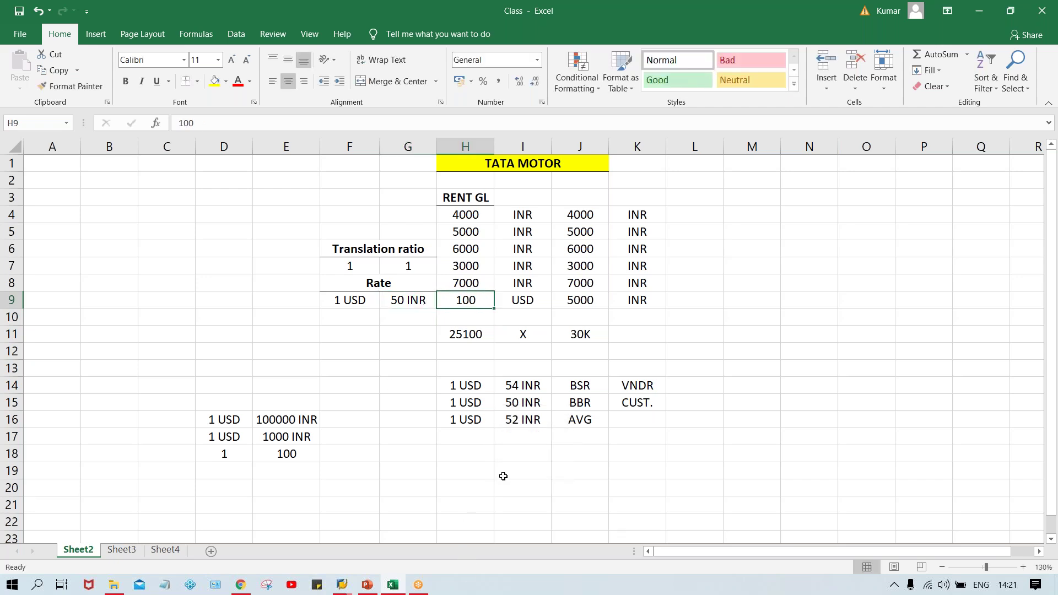
# - Clear the leftover example rates in ranges H13:L19 and C14:G22
pyautogui.click(431, 449)
pyautogui.moveTo(447, 370); pyautogui.dragTo(689, 467)
pyautogui.press('Delete')
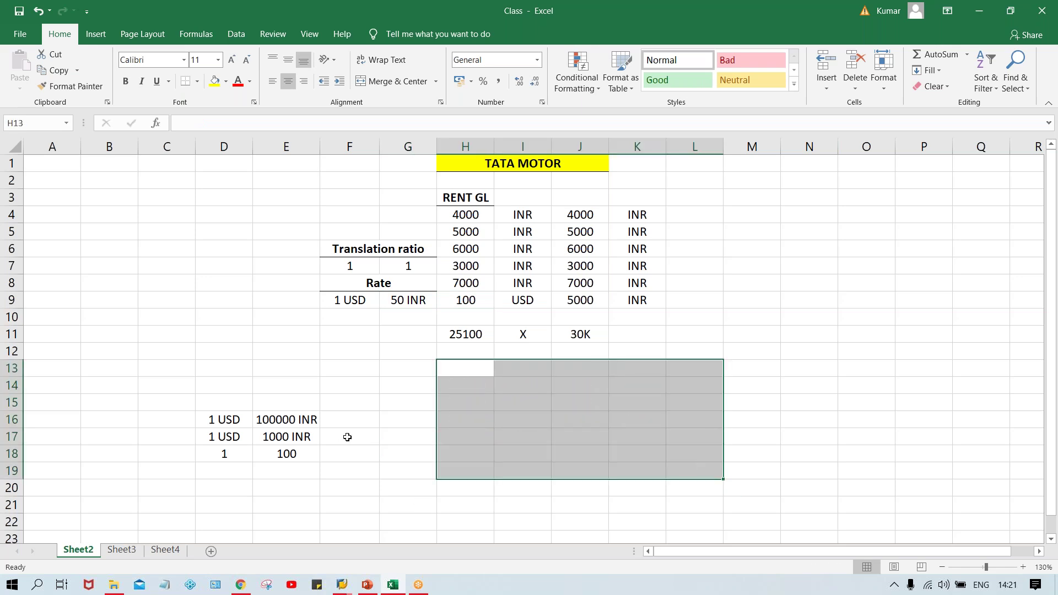
pyautogui.click(347, 436)
pyautogui.moveTo(165, 394); pyautogui.dragTo(435, 529)
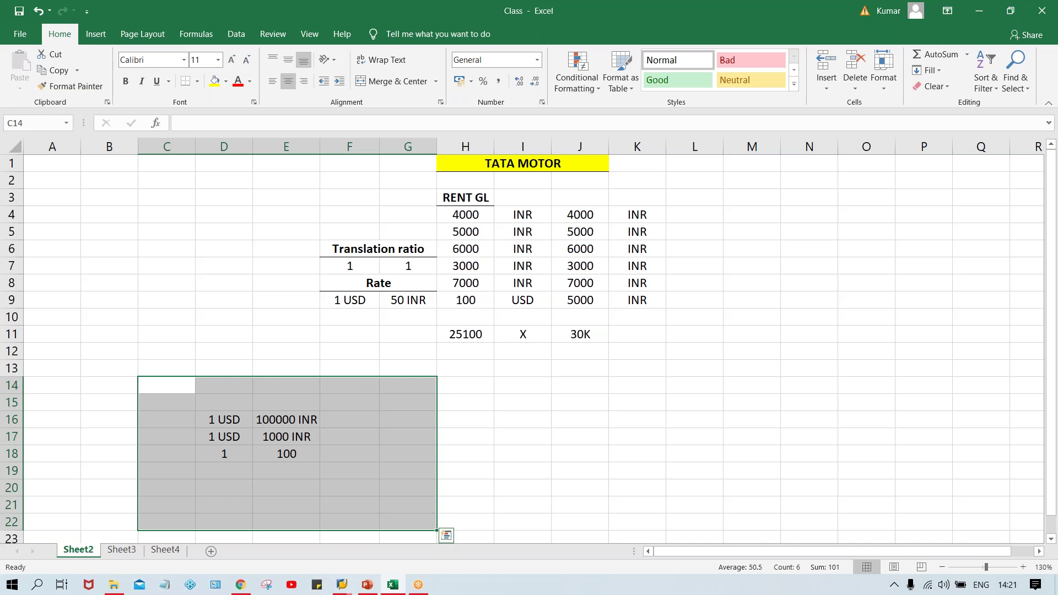
pyautogui.press('Delete')
pyautogui.moveTo(640, 423); pyautogui.dragTo(579, 436)
pyautogui.click(638, 419)
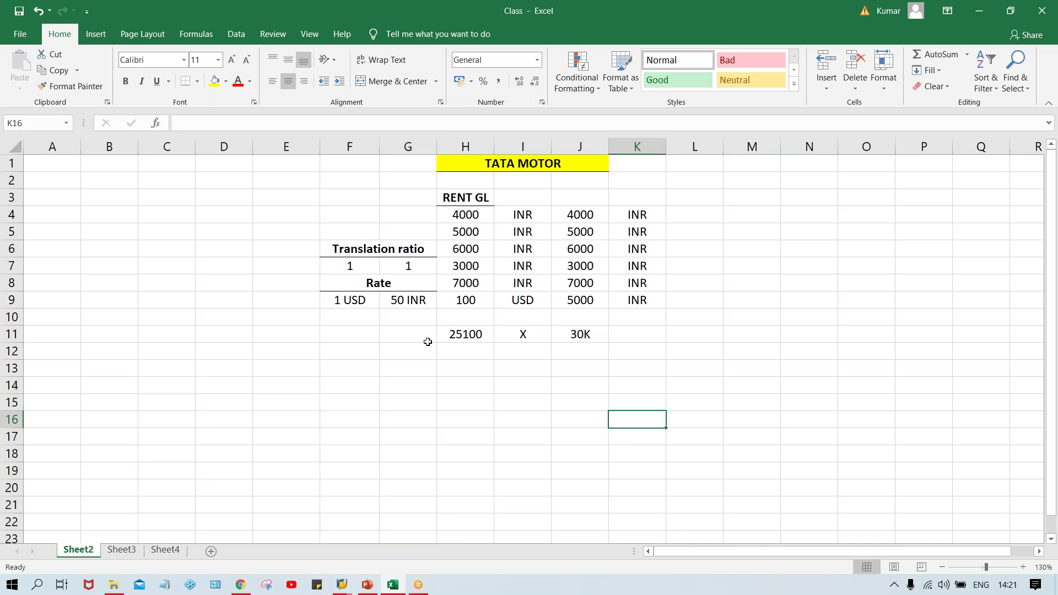
pyautogui.click(405, 303)
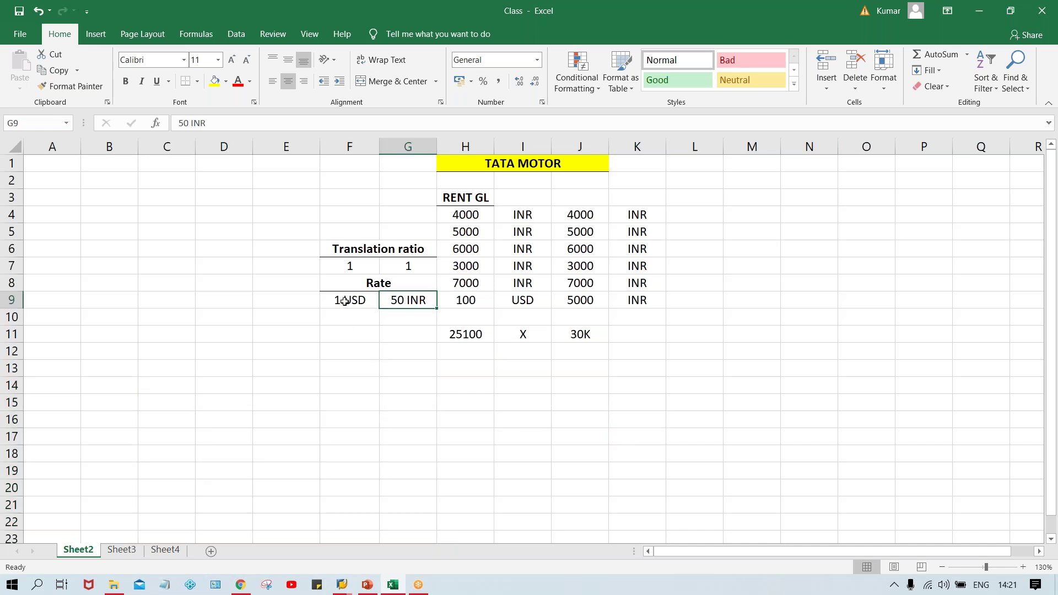
pyautogui.click(345, 302)
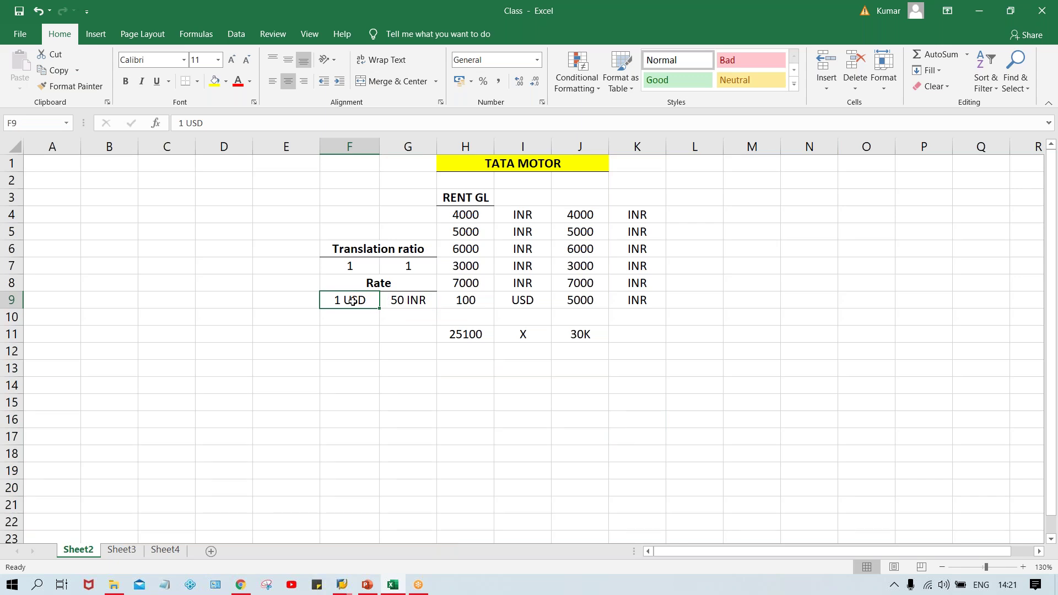
pyautogui.click(403, 304)
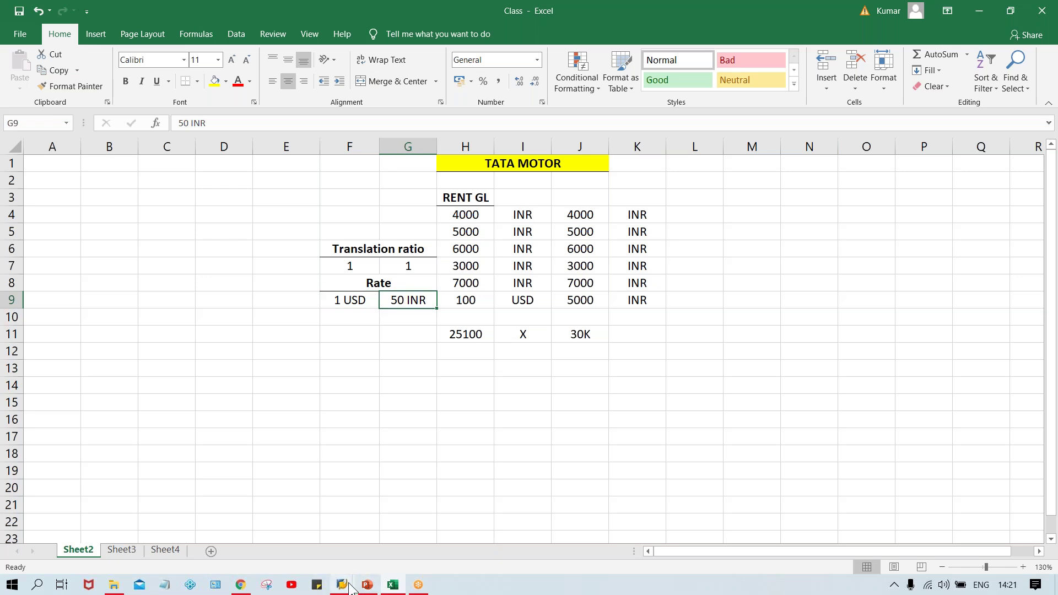
# - Switch to SAP, open the translation ratios with transaction OBBS, and bring up the dialog for positioning to an entry
pyautogui.moveTo(351, 587)
pyautogui.click(334, 534)
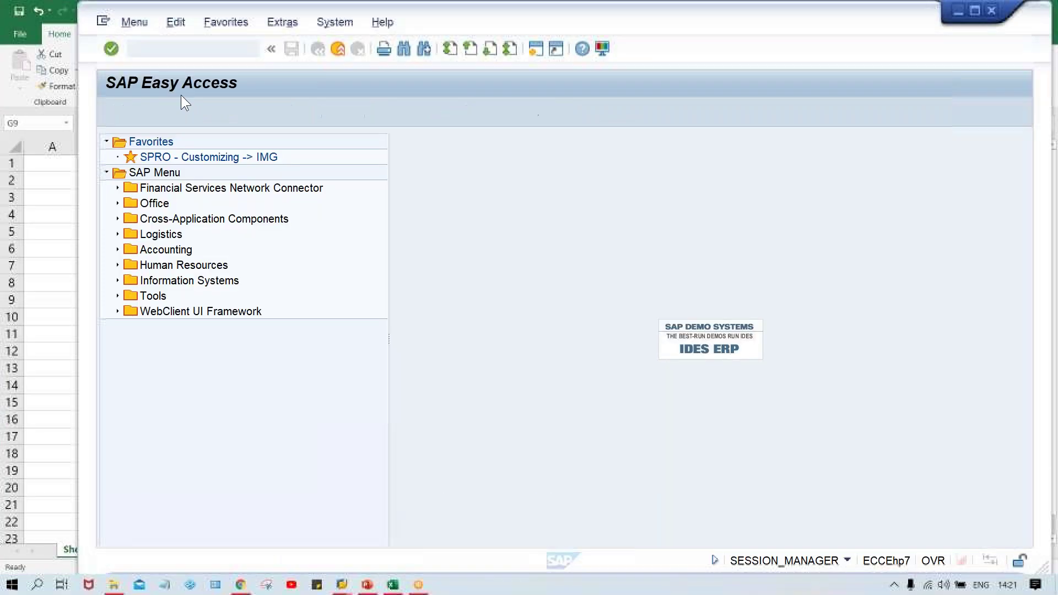
pyautogui.write('ON')
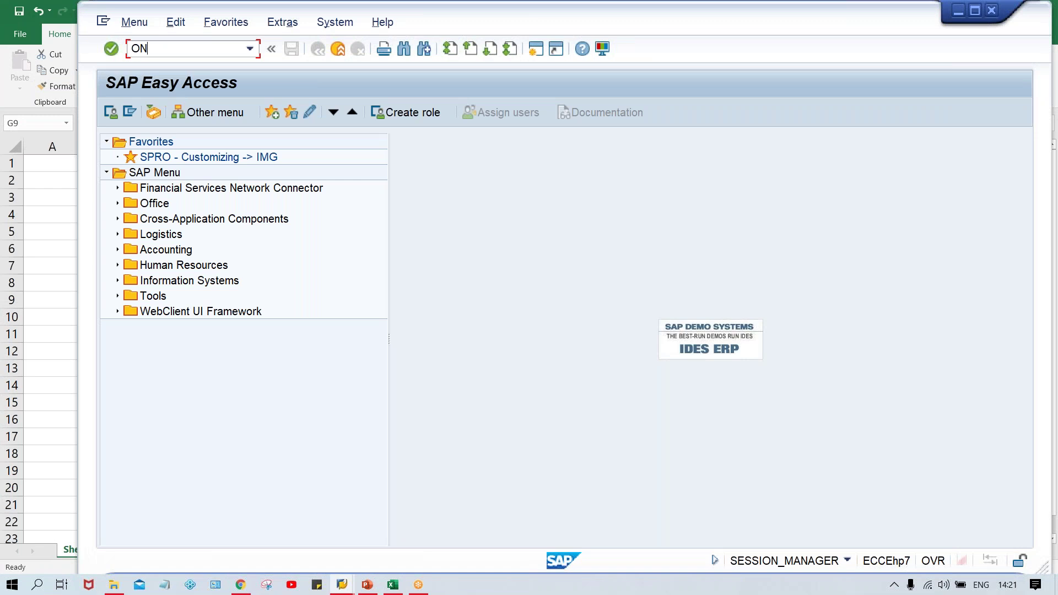
pyautogui.press('BackSpace')
pyautogui.write('B')
pyautogui.write('88')
pyautogui.press('Return')
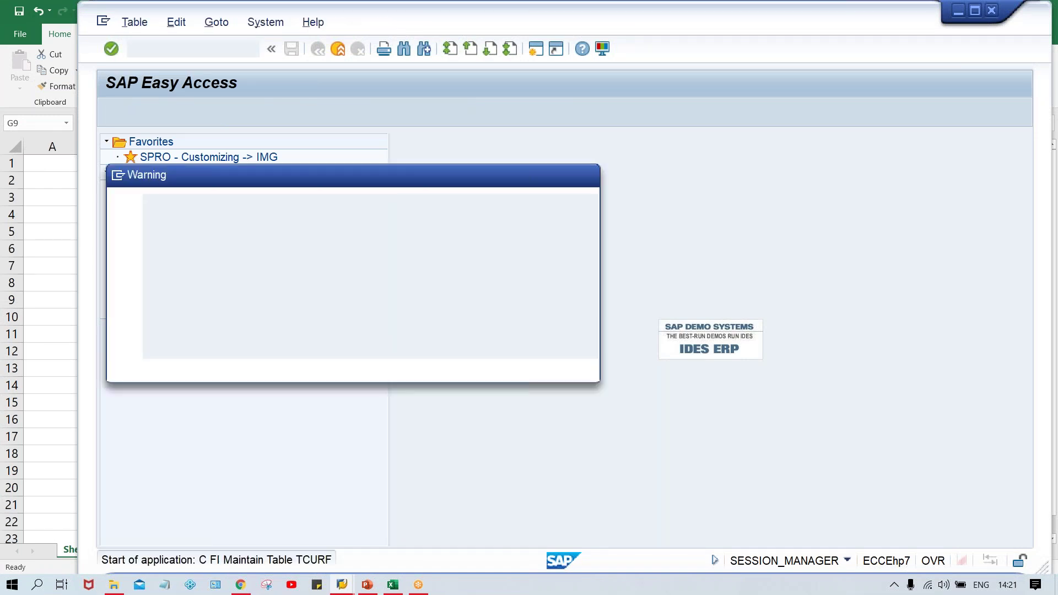
pyautogui.click(210, 362)
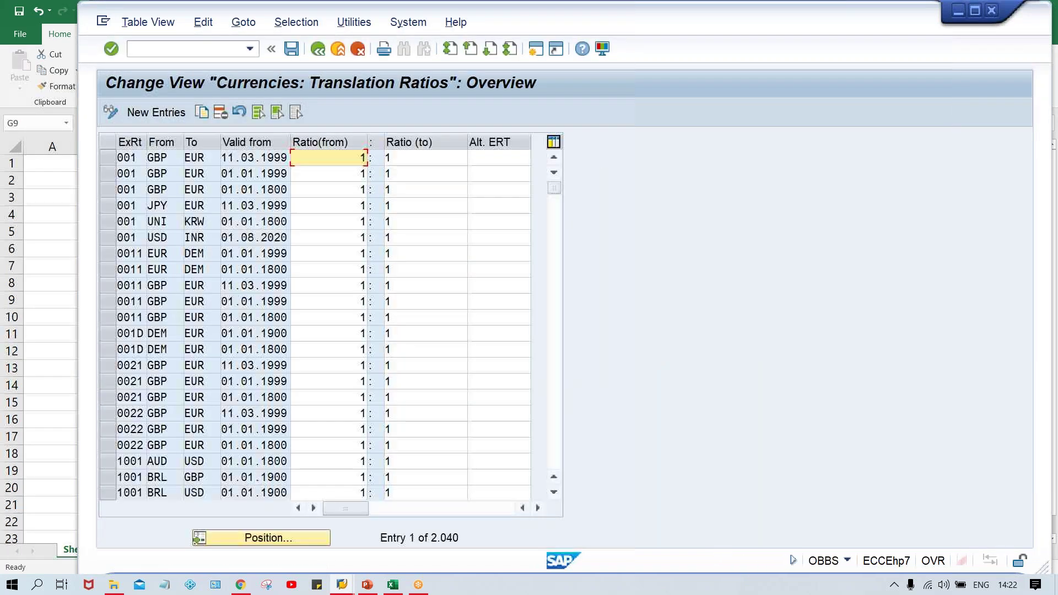
pyautogui.click(261, 538)
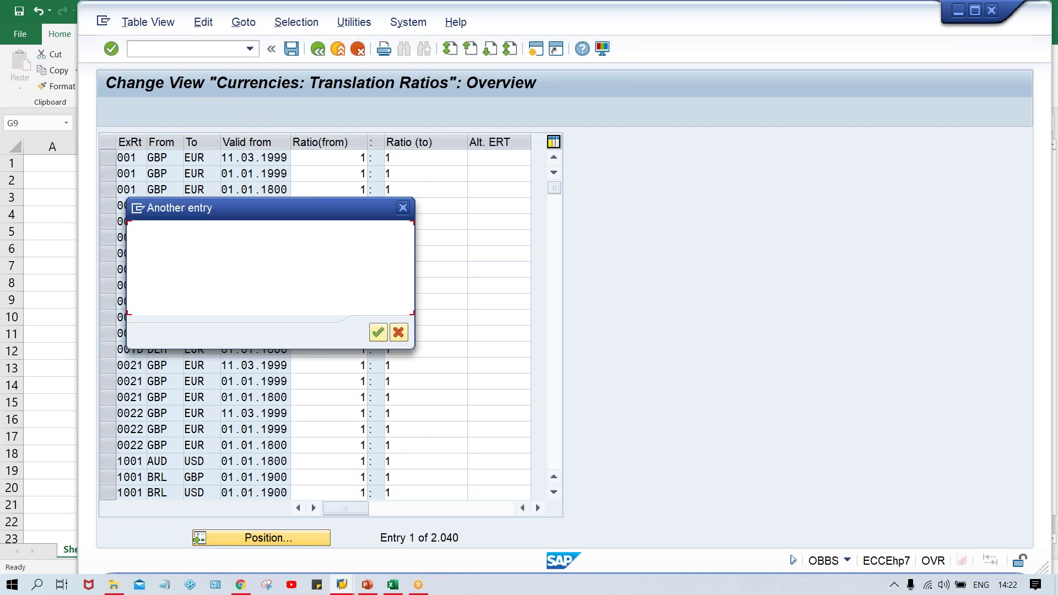
pyautogui.press('Down')
pyautogui.press('Down')
pyautogui.press('Down')
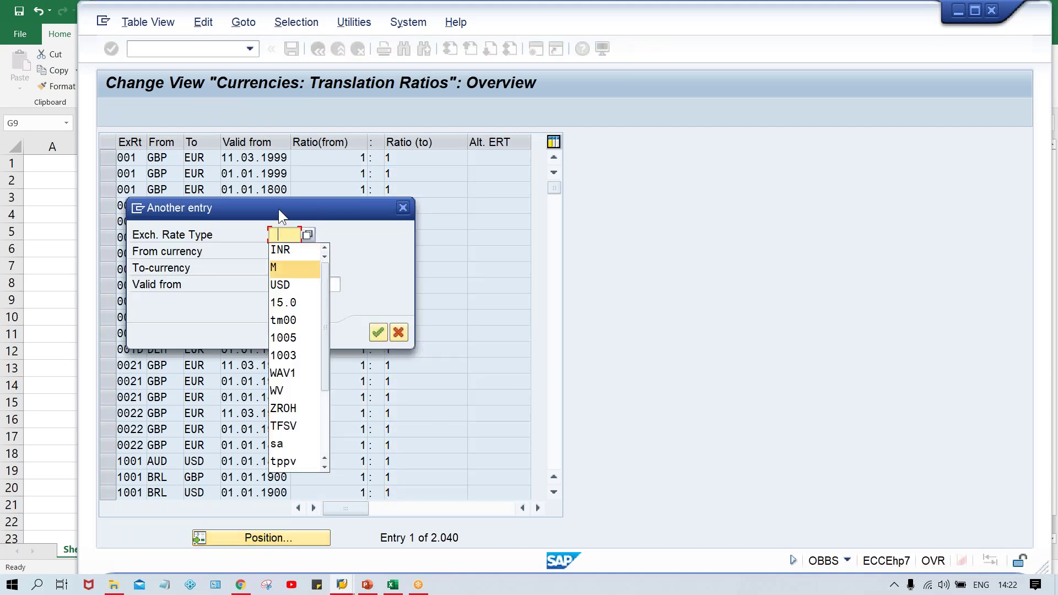
pyautogui.press('Return')
pyautogui.press('Tab')
pyautogui.press('Return')
pyautogui.press('Tab')
pyautogui.press('Down')
pyautogui.press('Down')
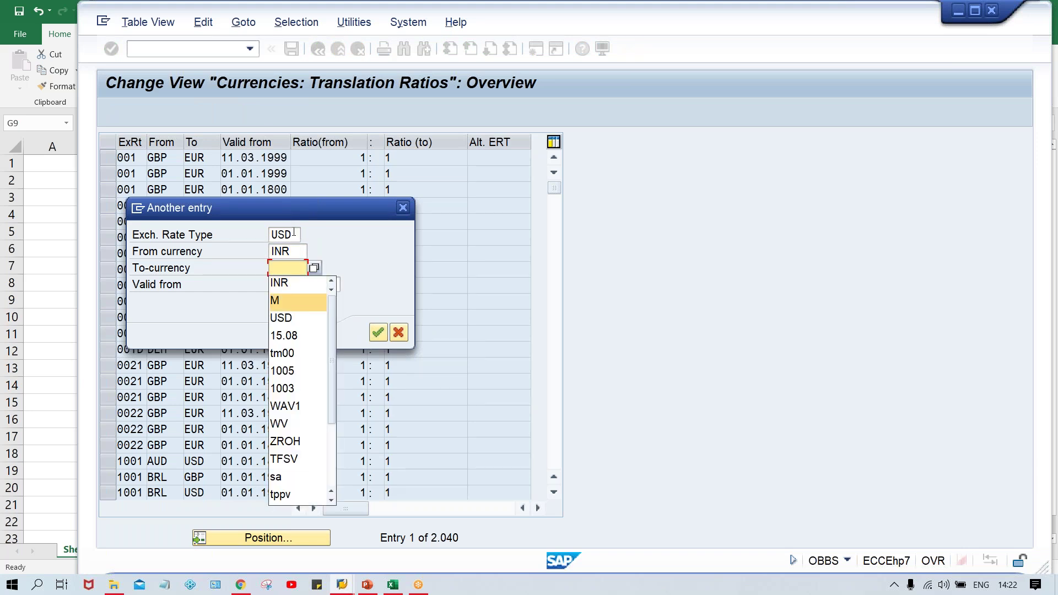
# - Set the exchange rate type to M and the from currency to USD for the entry lookup
pyautogui.doubleClick(281, 235)
pyautogui.write('M')
pyautogui.press('Tab')
pyautogui.press('BackSpace')
pyautogui.press('BackSpace')
pyautogui.press('BackSpace')
pyautogui.press('Down')
pyautogui.press('Down')
pyautogui.press('Down')
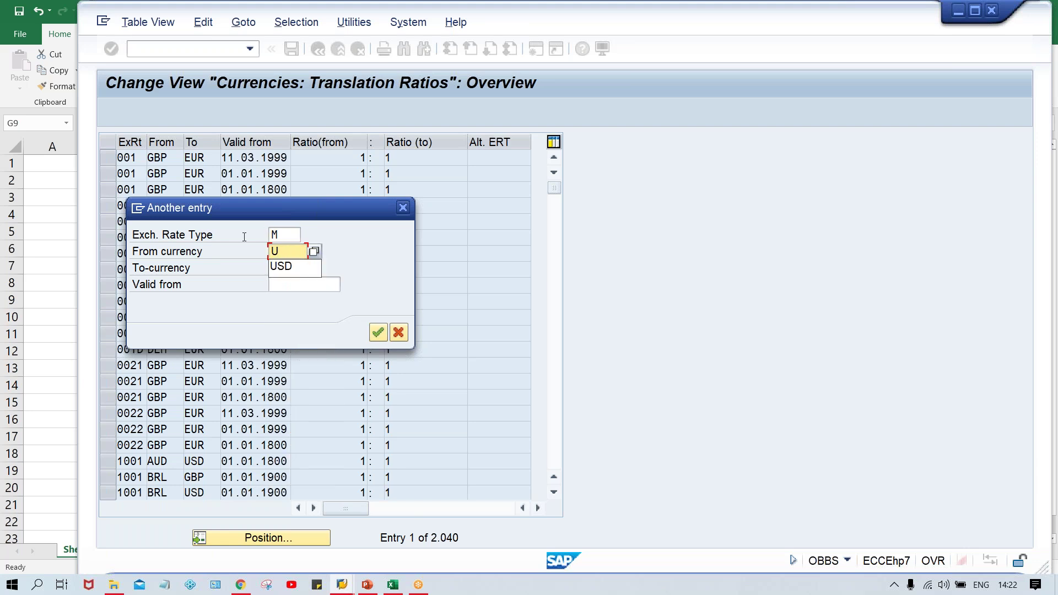
# - Set the to-currency to INR and the valid-from date to 15.08.2020, and position the list at that entry
pyautogui.press('Tab')
pyautogui.write('INR')
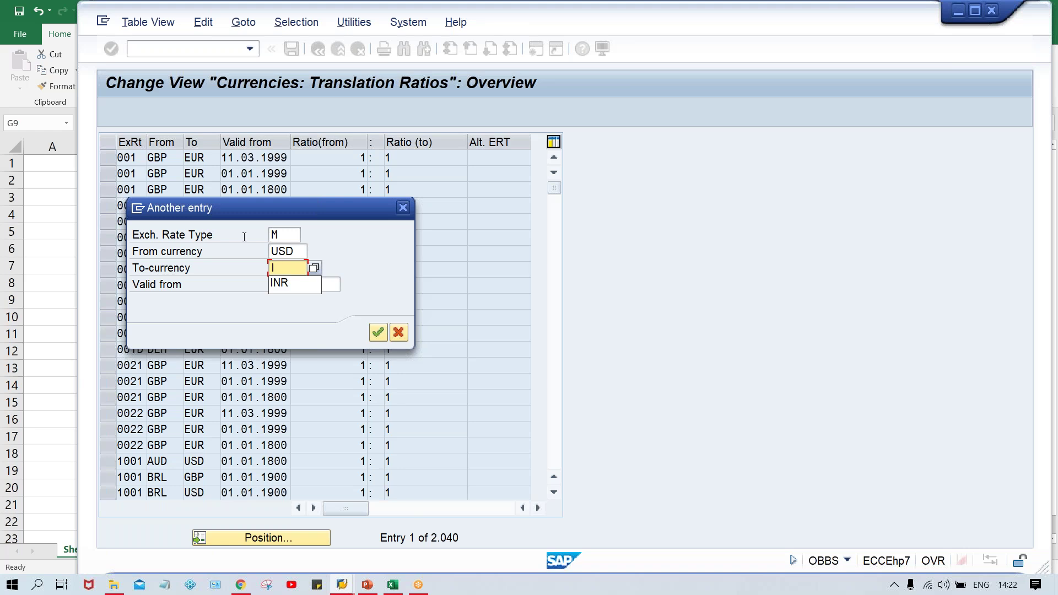
pyautogui.press('Tab')
pyautogui.press('Down')
pyautogui.press('Down')
pyautogui.press('Down')
pyautogui.press('Down')
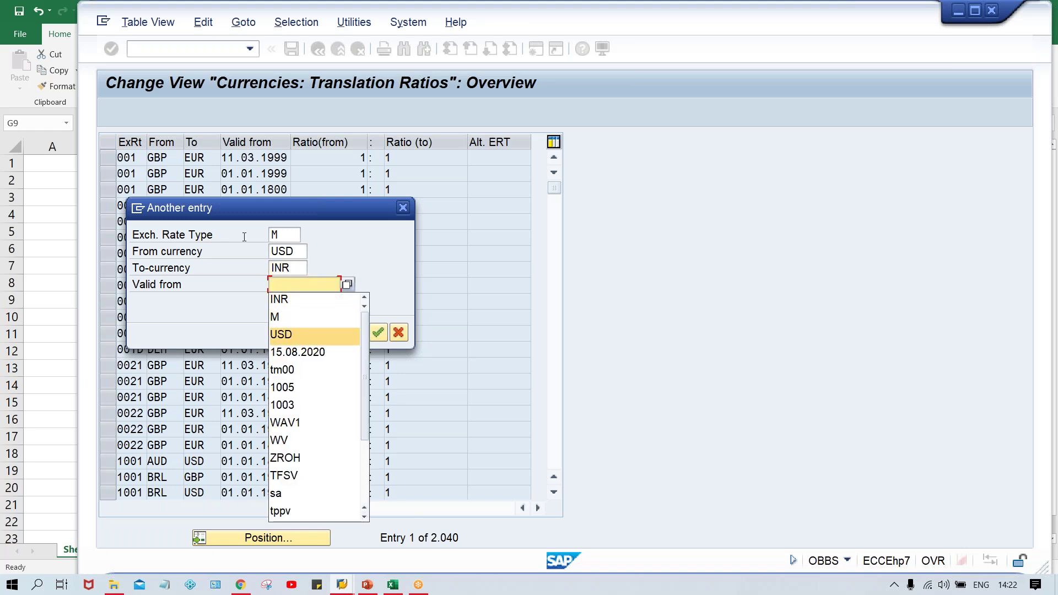
pyautogui.press('Return')
pyautogui.press('Return')
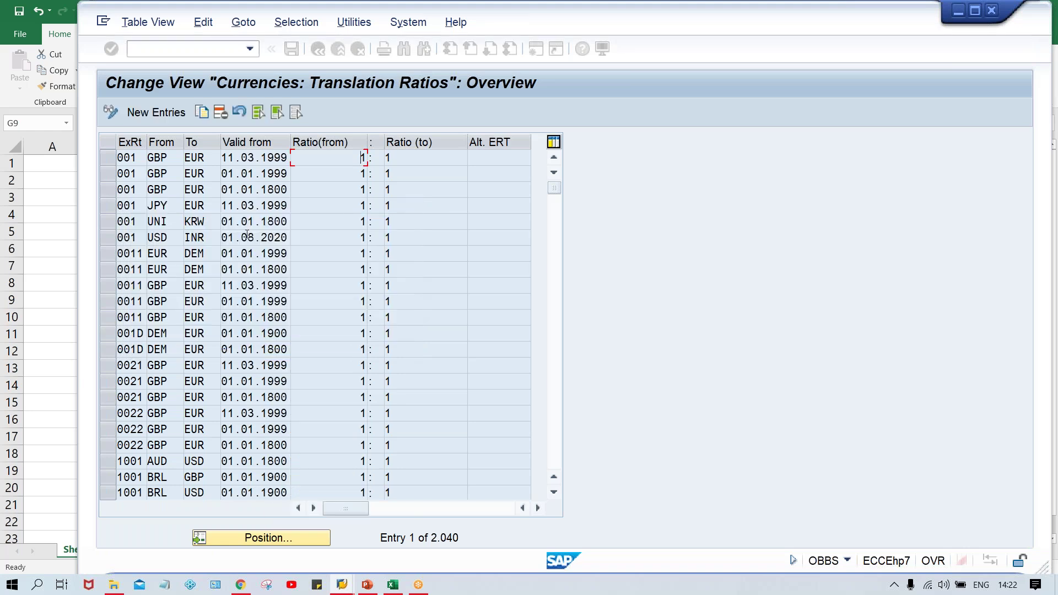
# - Set Ratio (to) to 1 for the USD to INR entry of 15.08.2020 and save it under the proposed customizing request
pyautogui.press('Tab')
pyautogui.press('BackSpace')
pyautogui.hotkey('ctrl', 's')
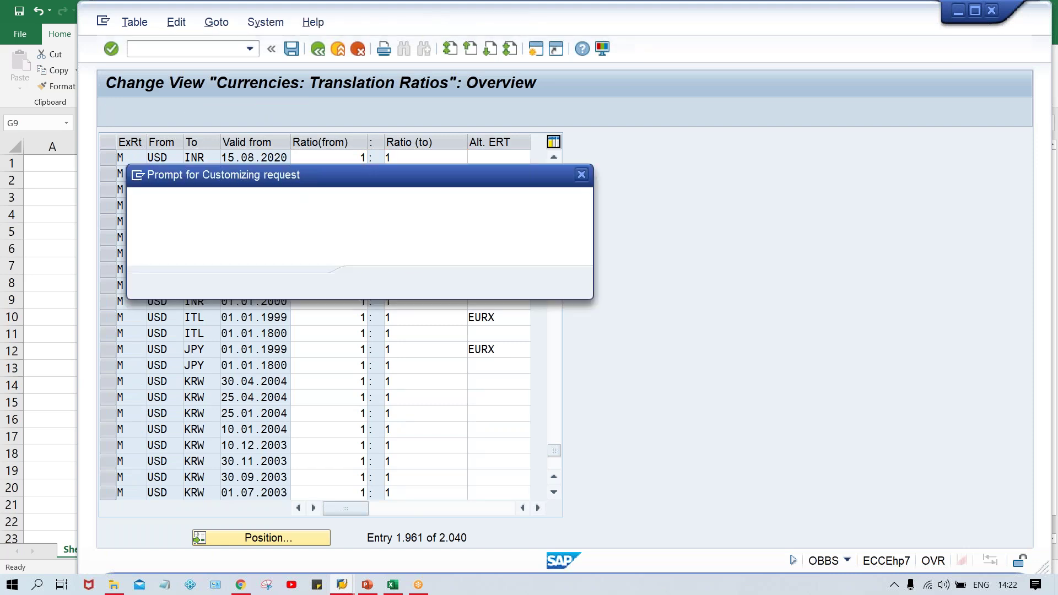
pyautogui.press('Return')
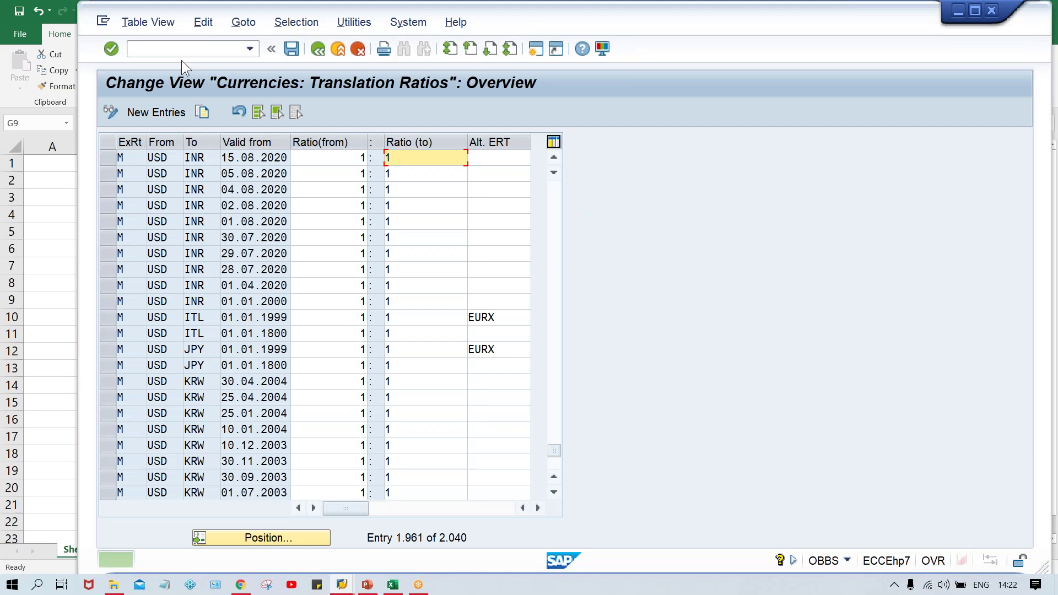
# - Leave the translation ratios and open the currency exchange rates with transaction code /NOB08
pyautogui.click(182, 49)
pyautogui.write('/NO')
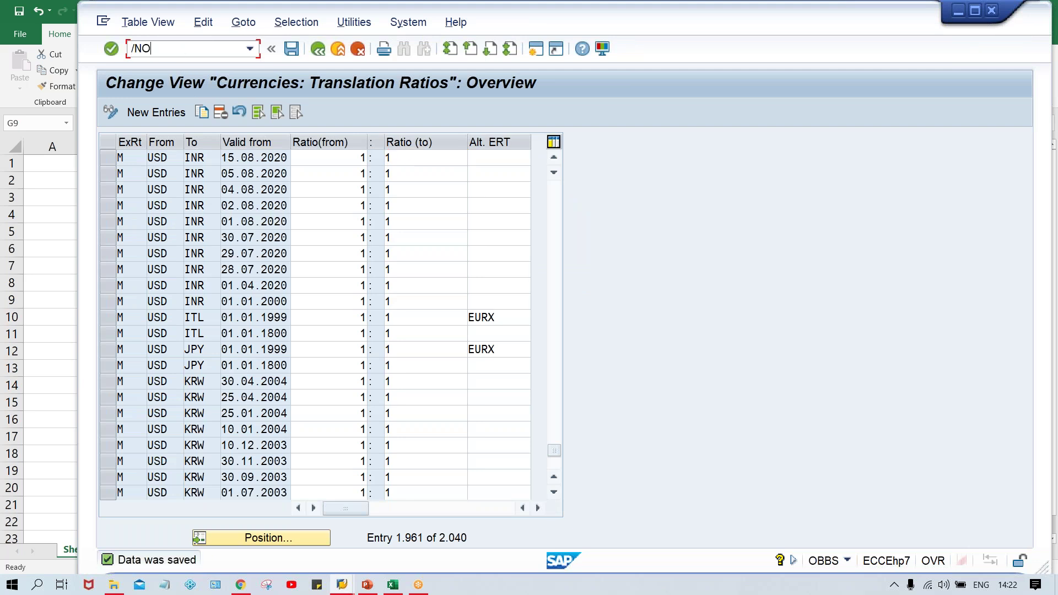
pyautogui.write('B08')
pyautogui.press('Return')
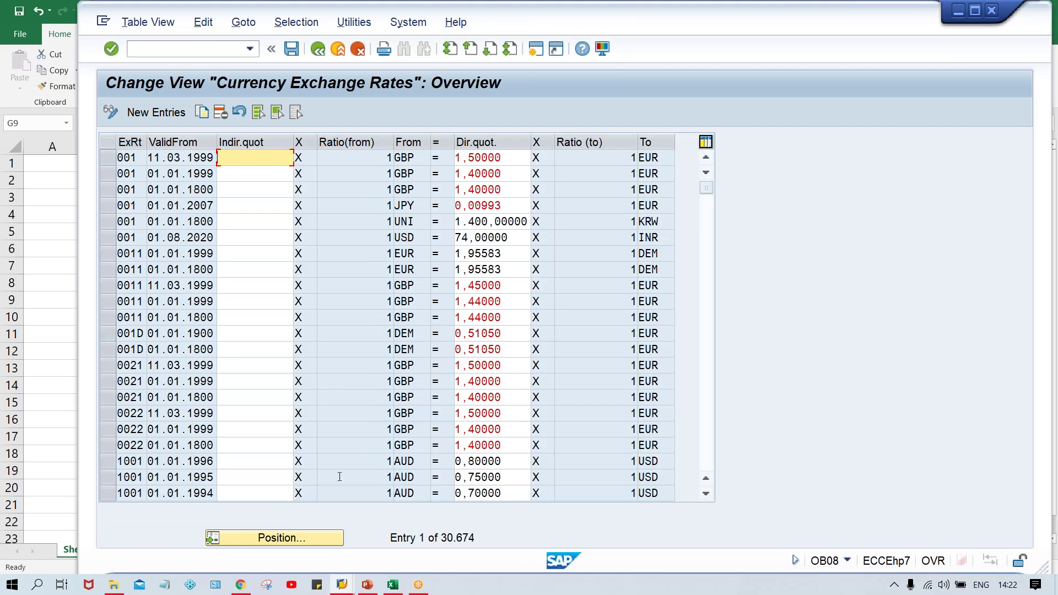
# - Position the exchange rate list at rate type M, from USD to INR, valid from 15.08.2020
pyautogui.click(282, 537)
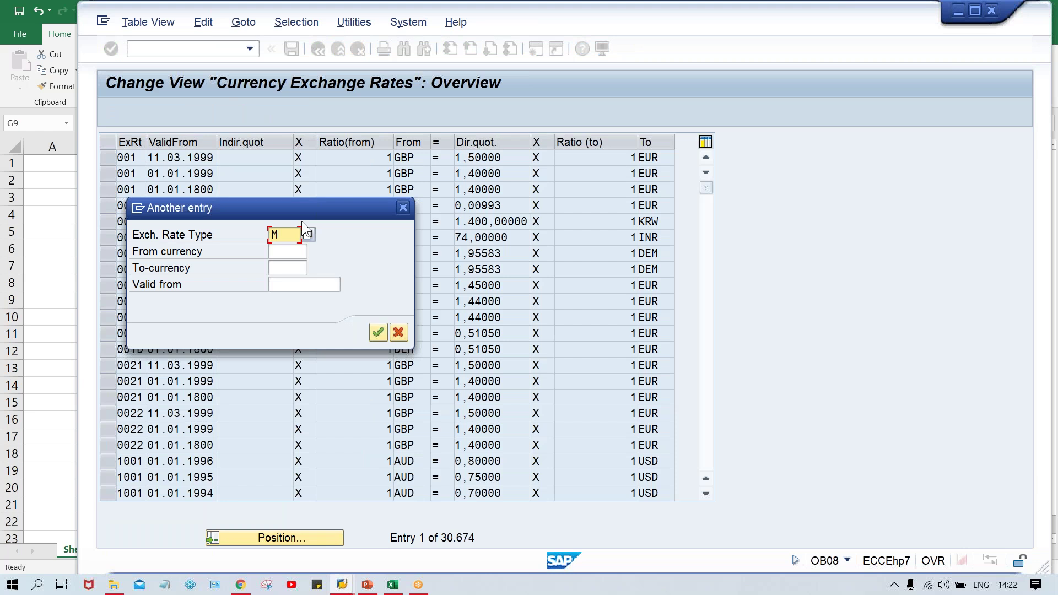
pyautogui.press('Tab')
pyautogui.write('U')
pyautogui.press('Down')
pyautogui.press('Tab')
pyautogui.write('I')
pyautogui.press('Down')
pyautogui.press('Tab')
pyautogui.write('15')
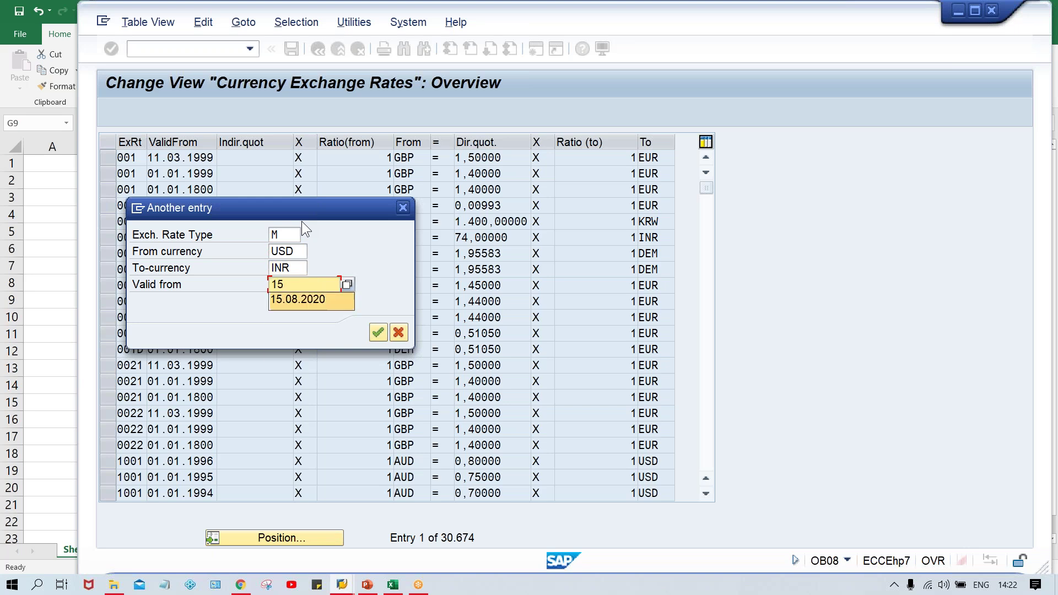
pyautogui.press('Down')
pyautogui.press('Return')
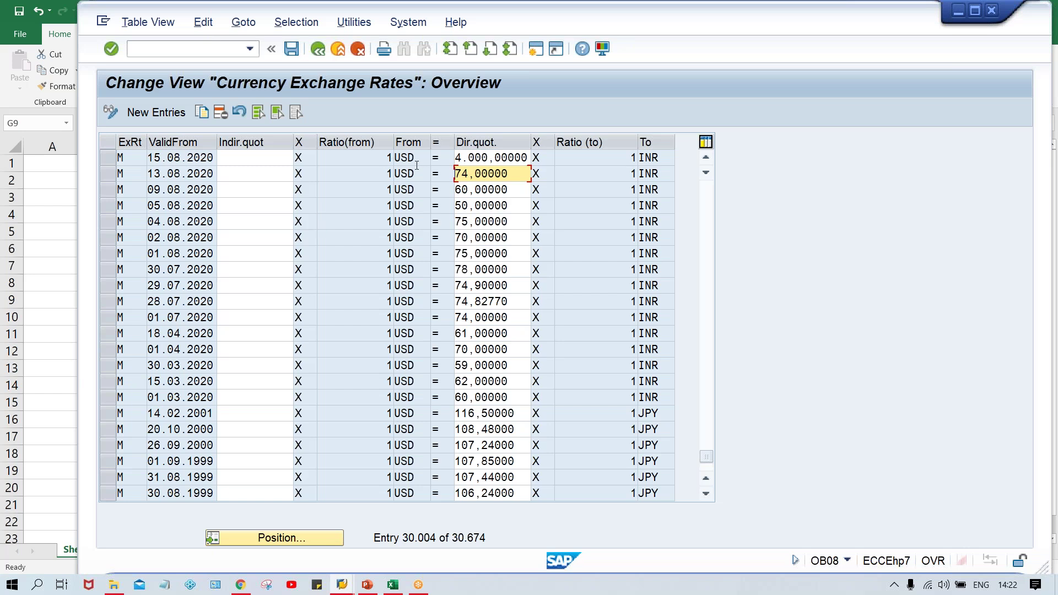
# - Set the direct quotation to 50 for the USD to INR rate valid from 15.08.2020 and save the entry
pyautogui.click(475, 157)
pyautogui.doubleClick(474, 156)
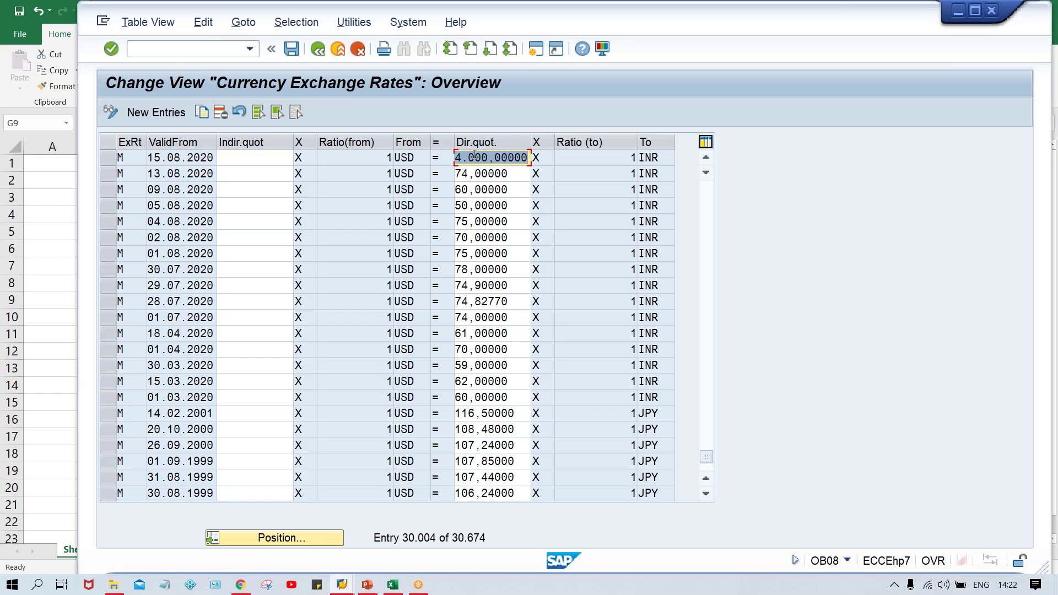
pyautogui.press('BackSpace')
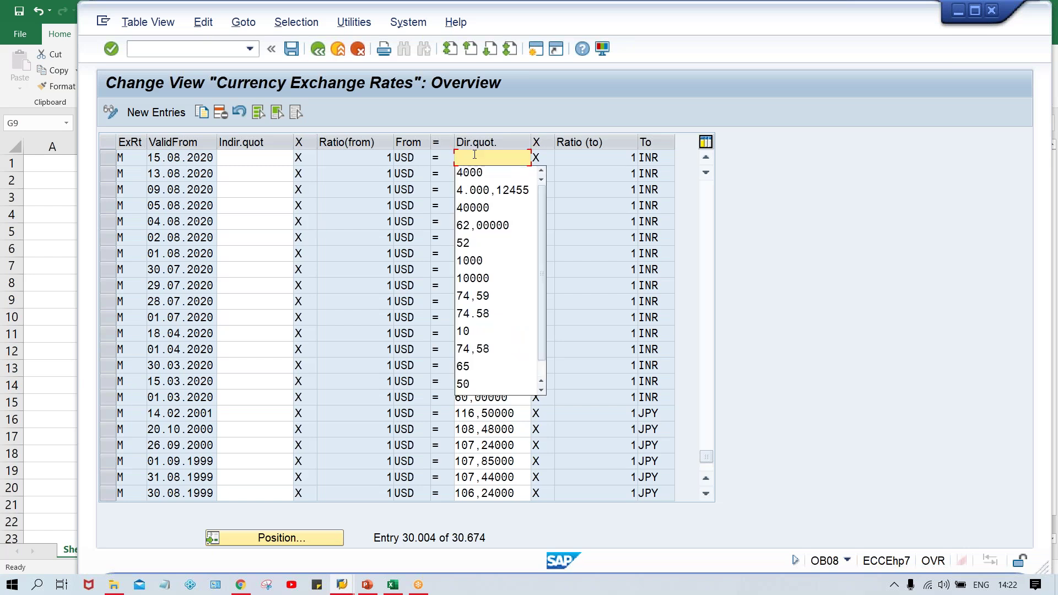
pyautogui.write('50')
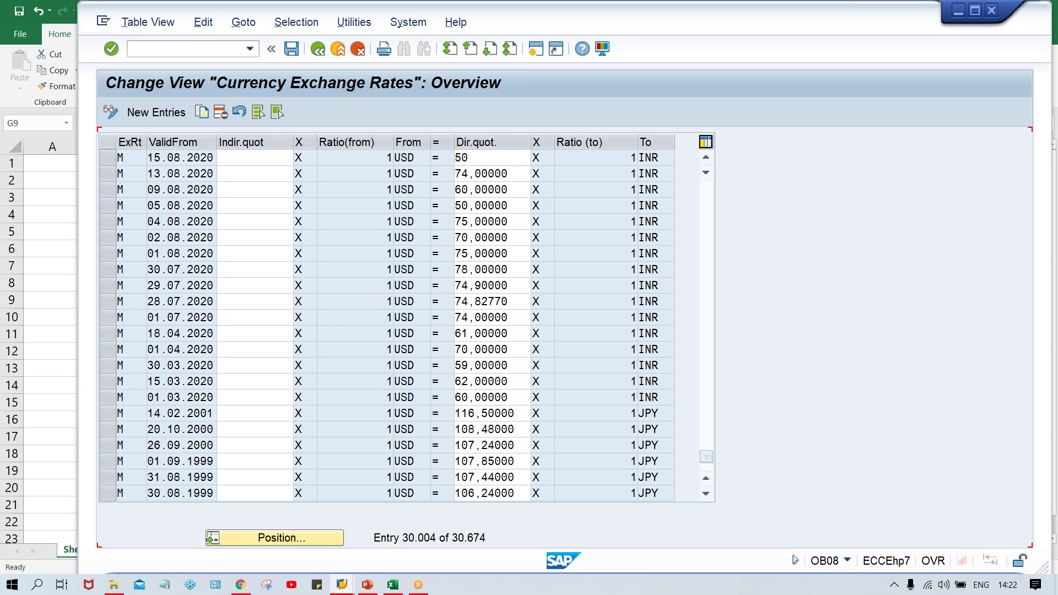
pyautogui.press('Return')
pyautogui.hotkey('ctrl', 's')
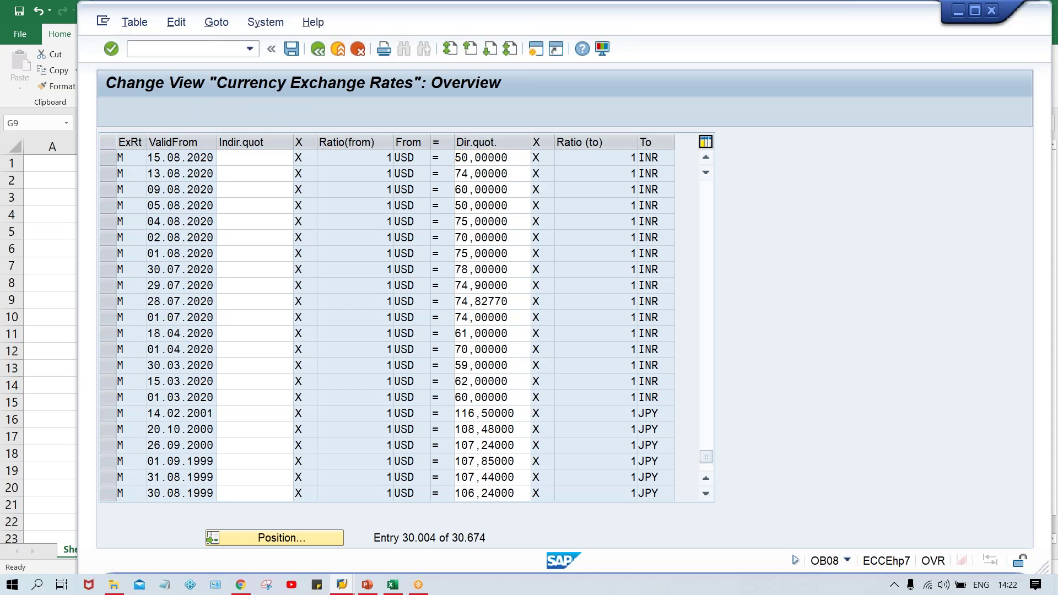
pyautogui.press('Return')
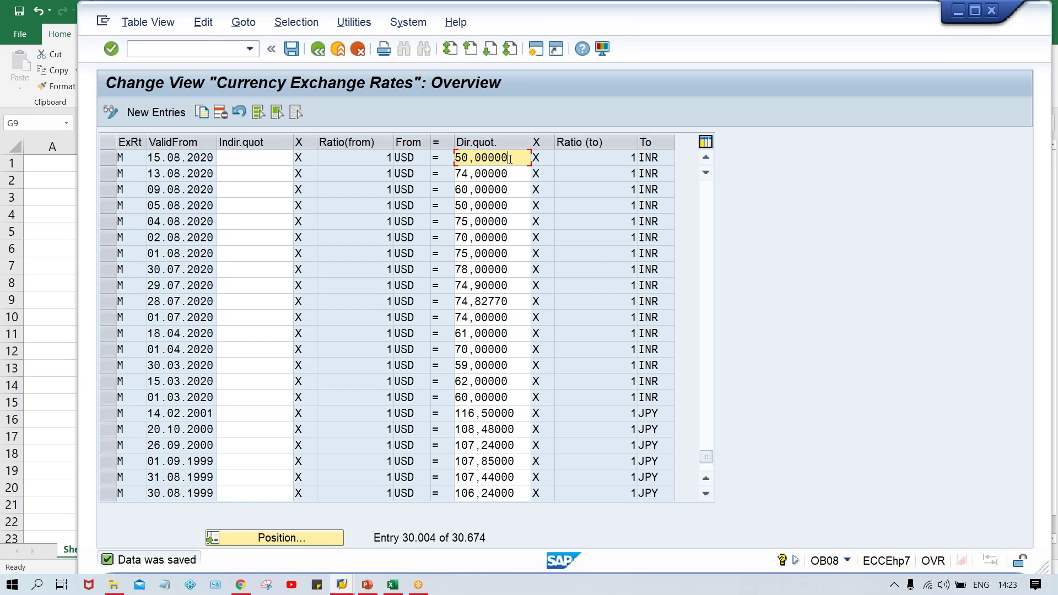
# - Examine the currencies, ratios and direct quotation of the USD to INR entry valid from 15.08.2020
pyautogui.click(381, 157)
pyautogui.click(420, 157)
pyautogui.click(515, 158)
pyautogui.click(414, 159)
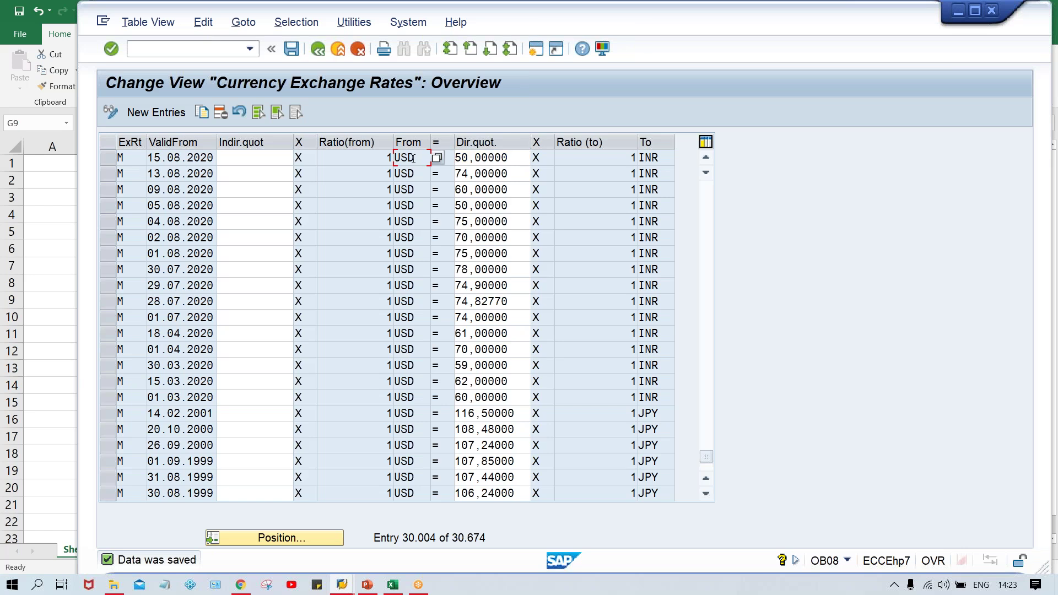
pyautogui.moveTo(511, 158); pyautogui.dragTo(453, 158)
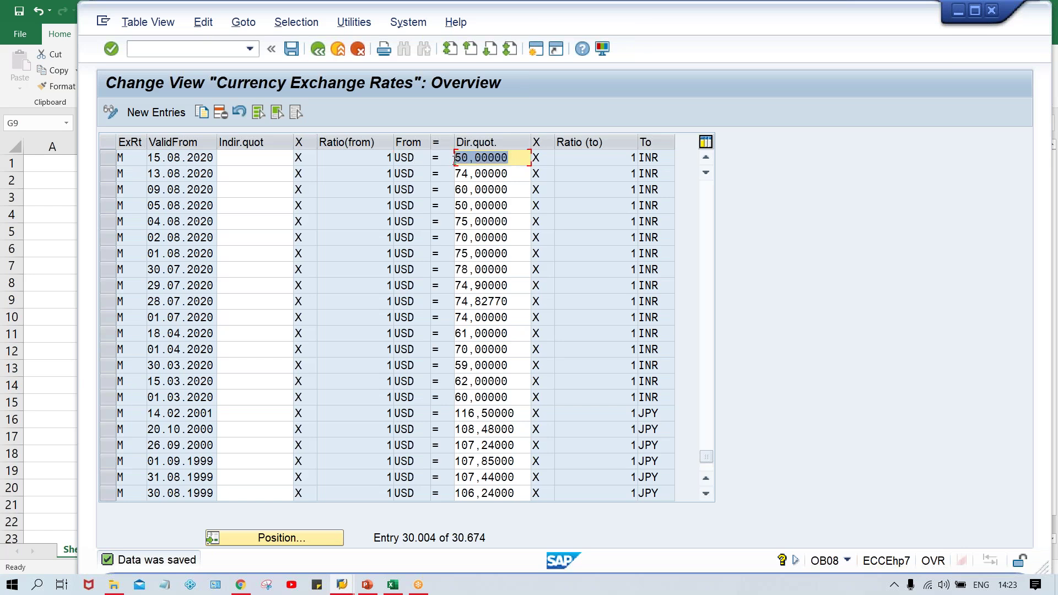
pyautogui.click(668, 160)
pyautogui.click(383, 160)
pyautogui.click(669, 162)
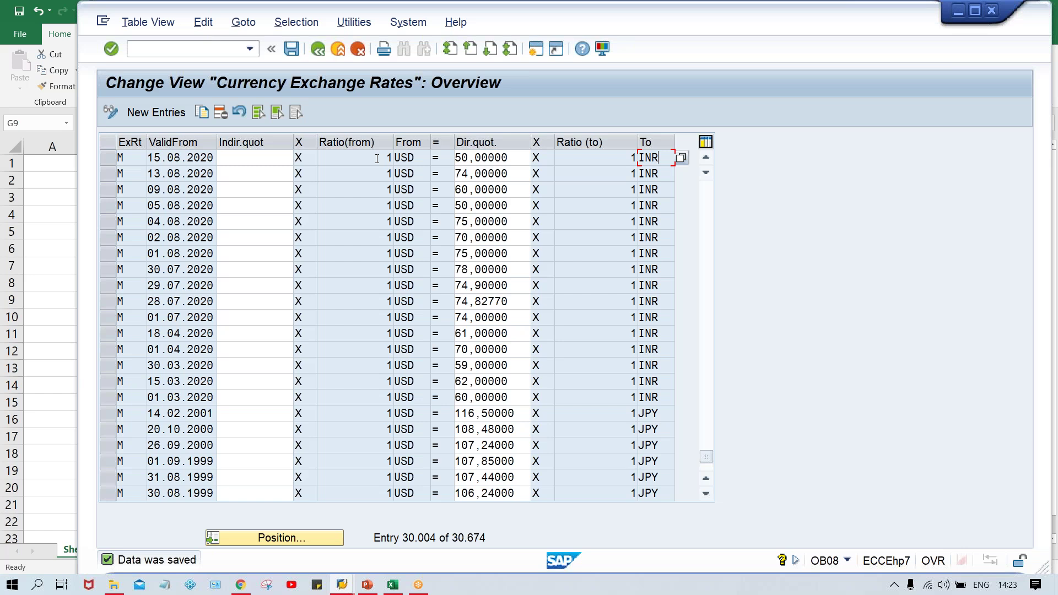
pyautogui.click(515, 159)
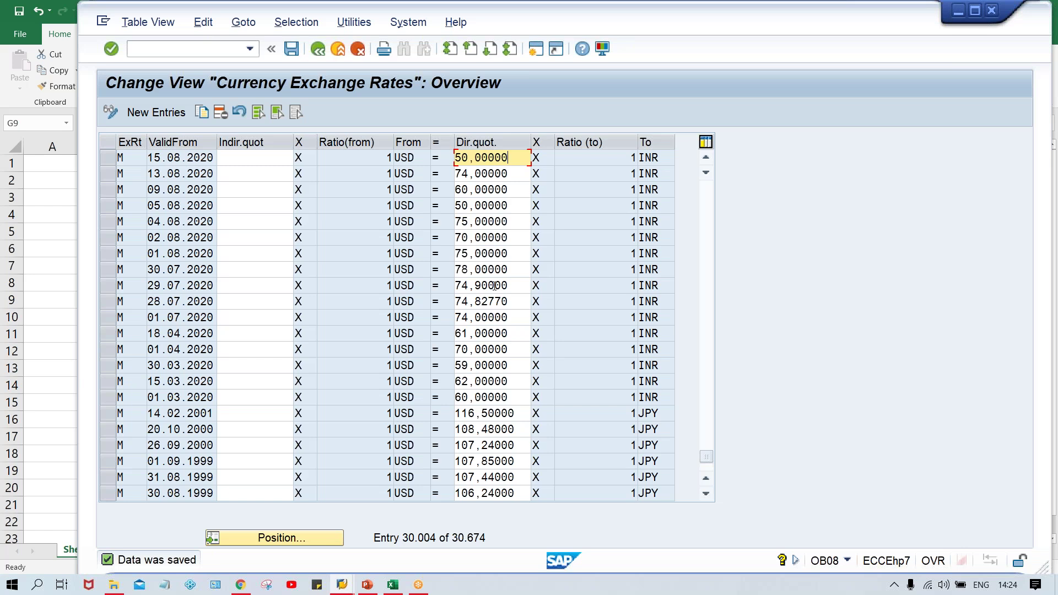
# - Switch to Chrome and bring up the XE currency converter page, keeping IRR as the target currency
pyautogui.moveTo(240, 583)
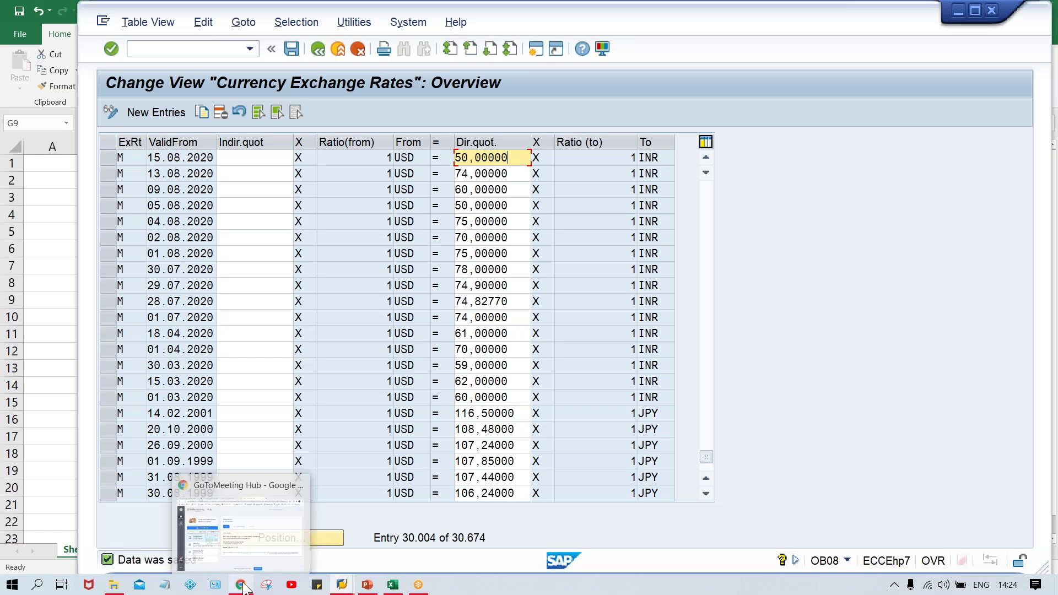
pyautogui.click(245, 551)
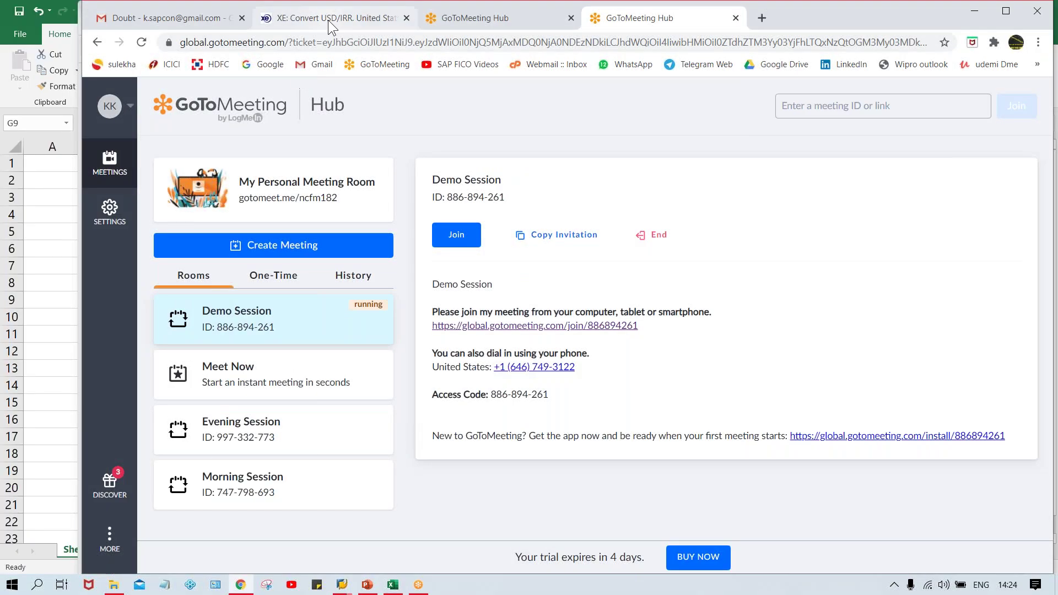
pyautogui.click(328, 20)
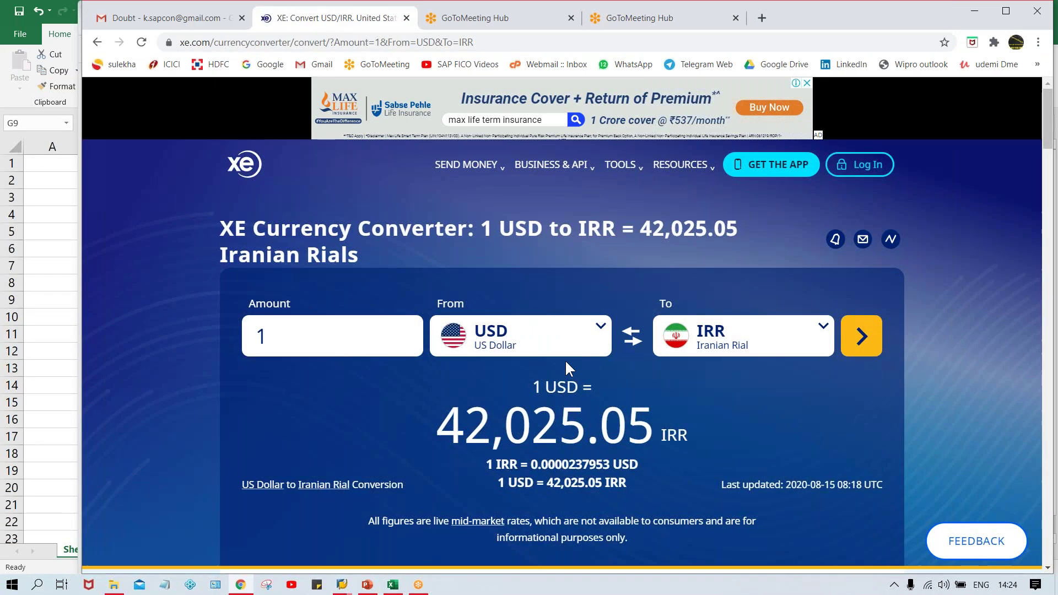
pyautogui.click(726, 337)
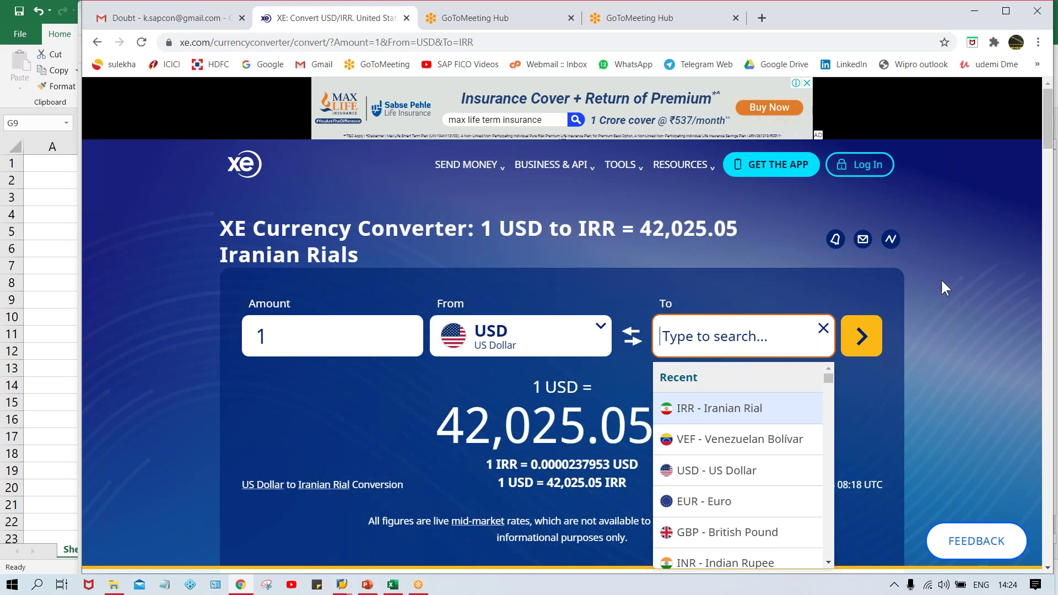
pyautogui.click(967, 286)
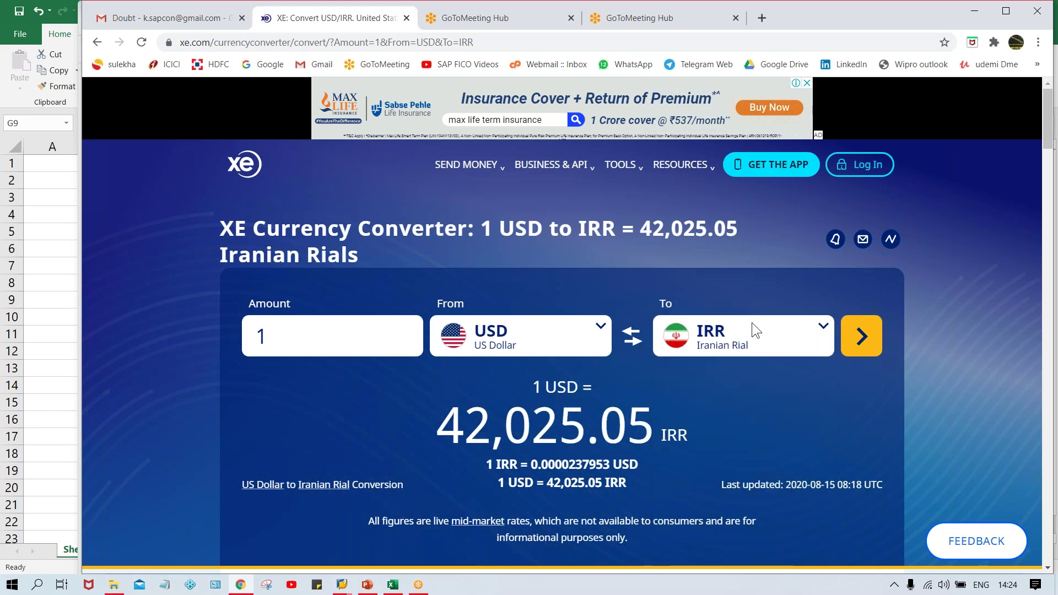
# - Change the source currency to INR and convert 1 INR to IRR
pyautogui.click(507, 339)
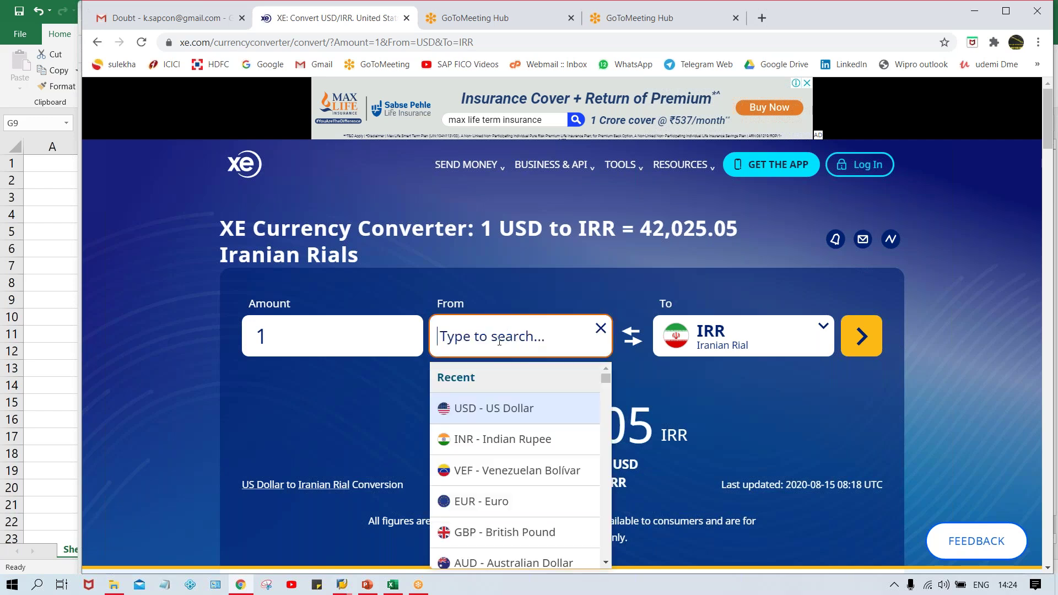
pyautogui.write('INR')
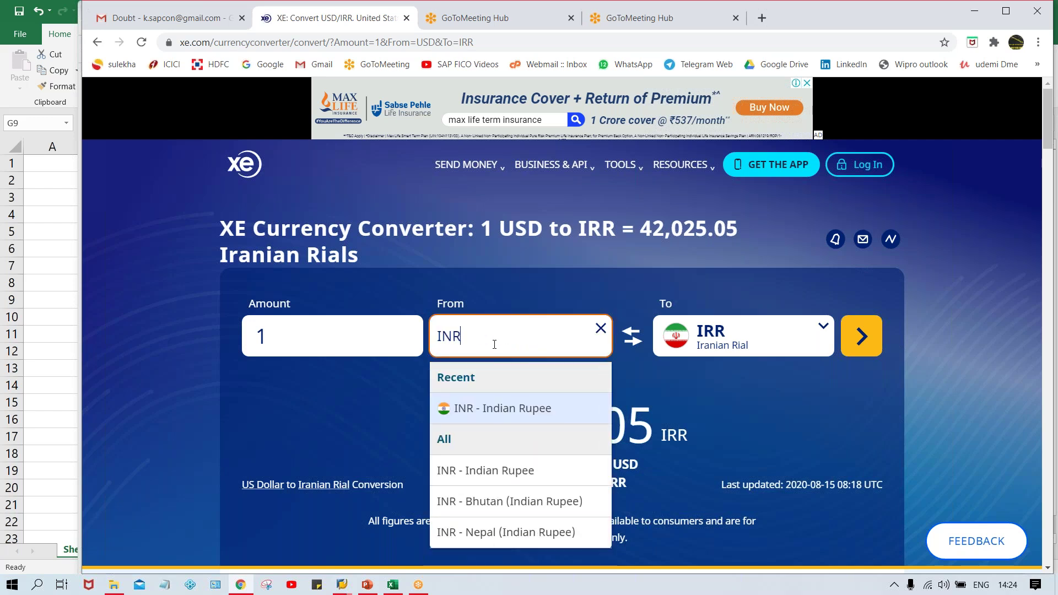
pyautogui.press('Return')
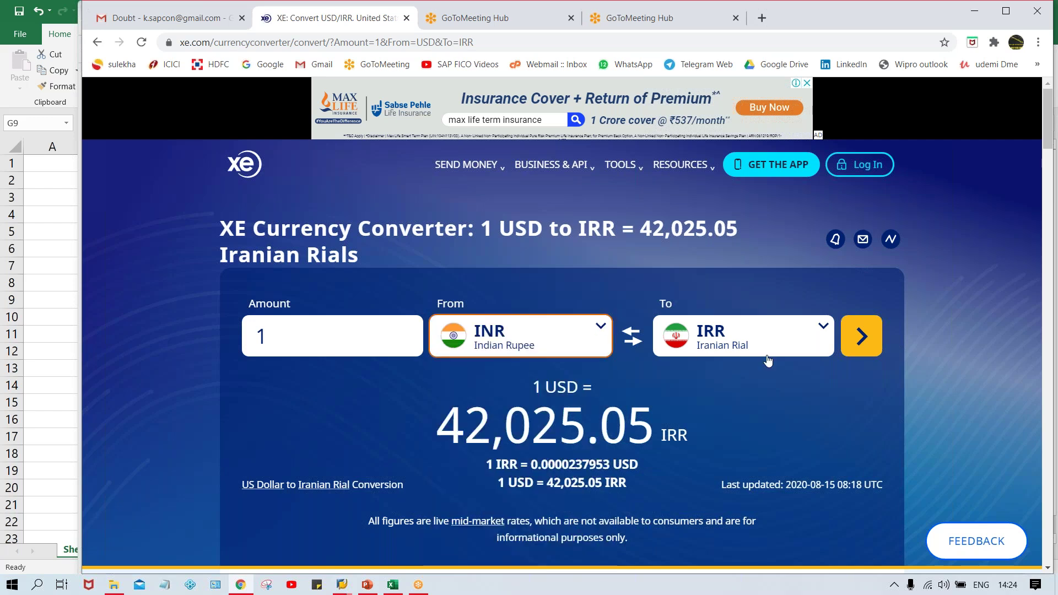
pyautogui.click(862, 335)
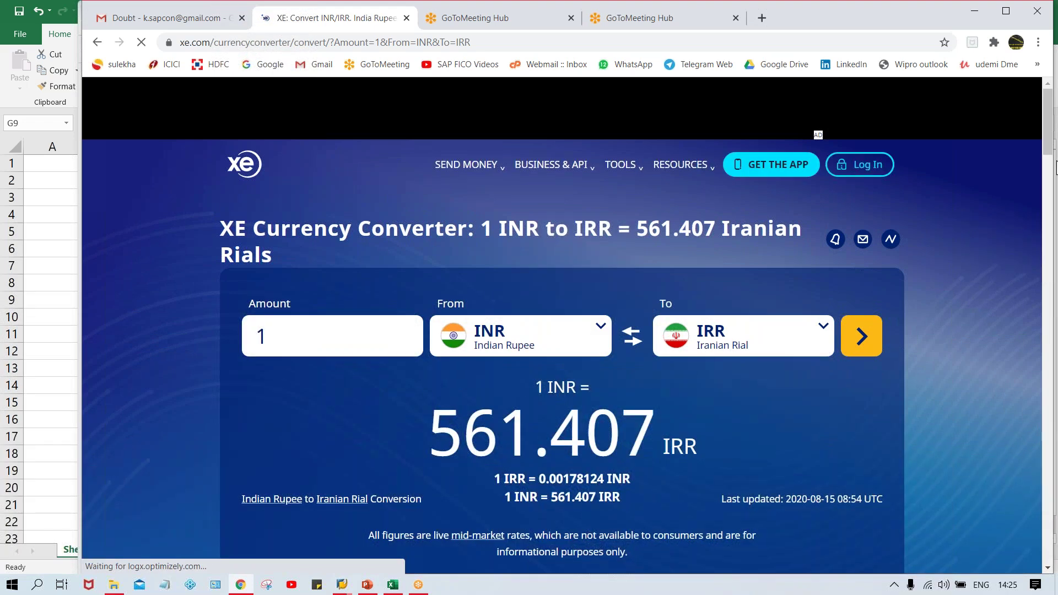
pyautogui.moveTo(1048, 142)
pyautogui.mouseDown()
pyautogui.moveTo(1051, 160)
pyautogui.moveTo(1052, 148)
pyautogui.mouseUp()
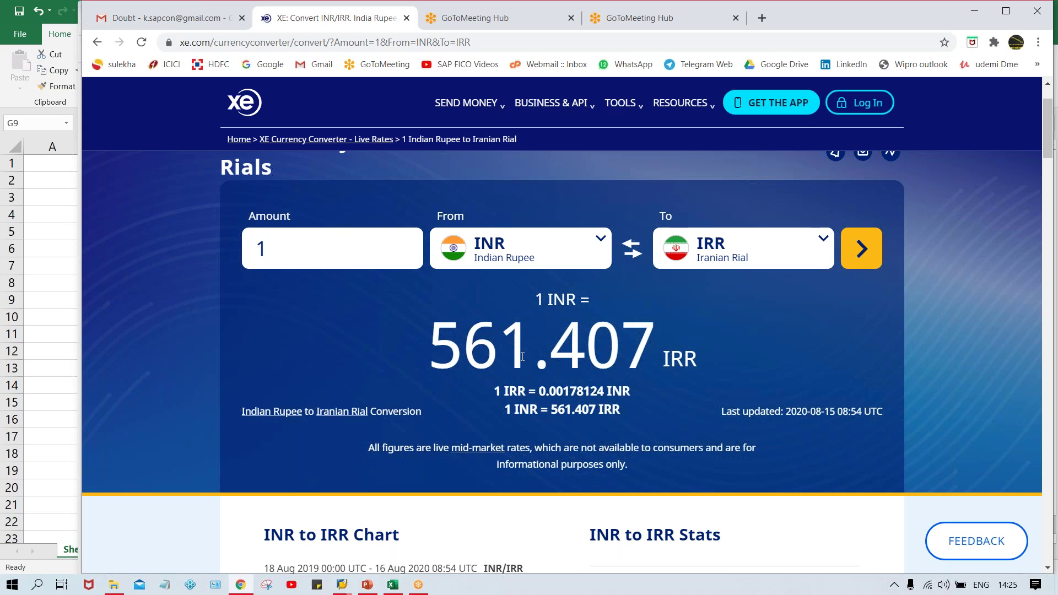
# - Switch to the Excel sheet and enter 1 INR in cell F10, below the 1 USD rate
pyautogui.click(392, 585)
pyautogui.click(331, 350)
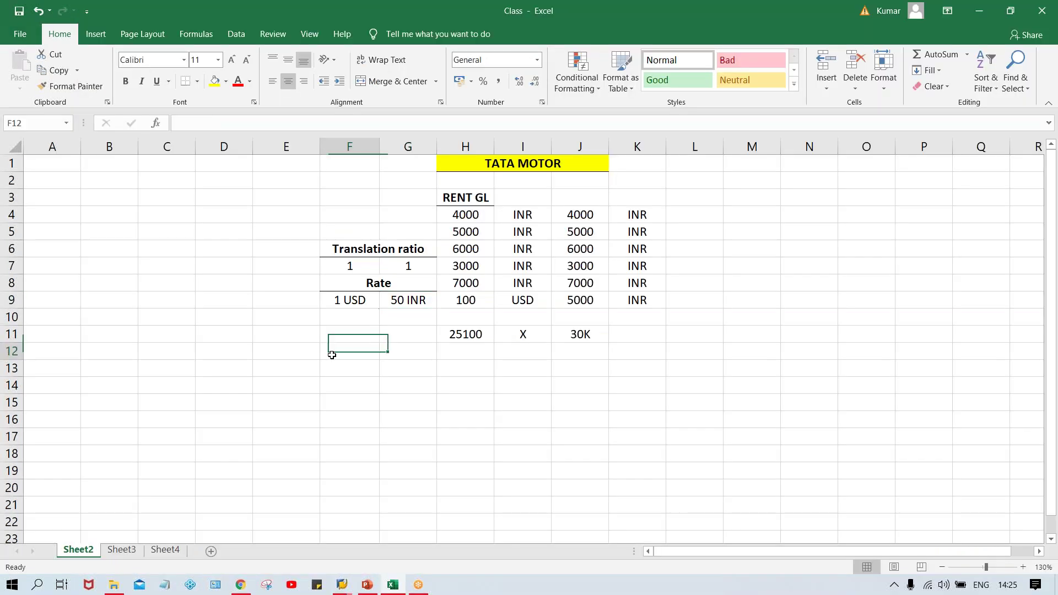
pyautogui.click(353, 302)
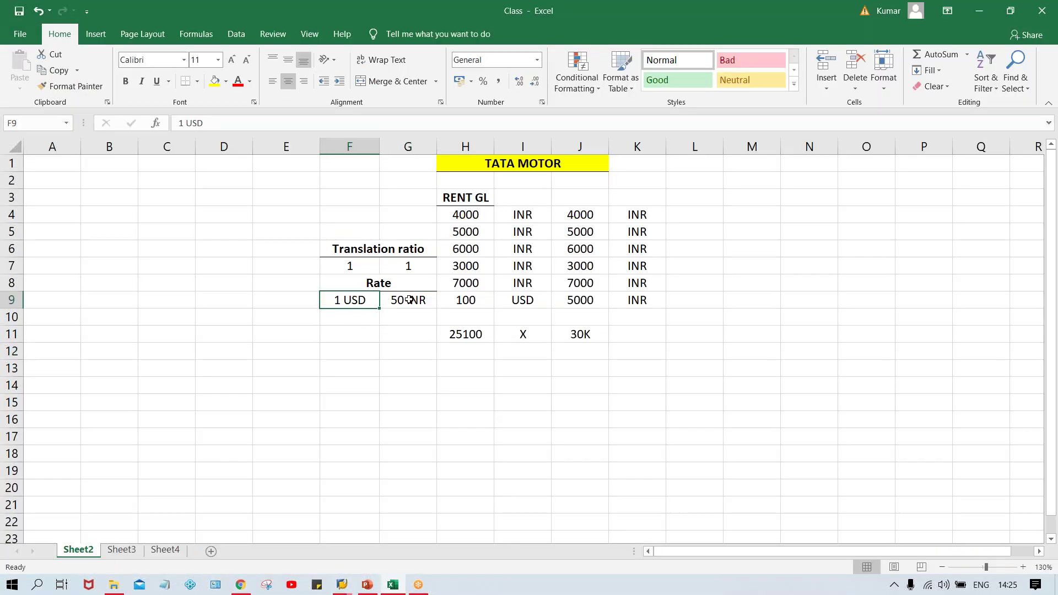
pyautogui.click(409, 299)
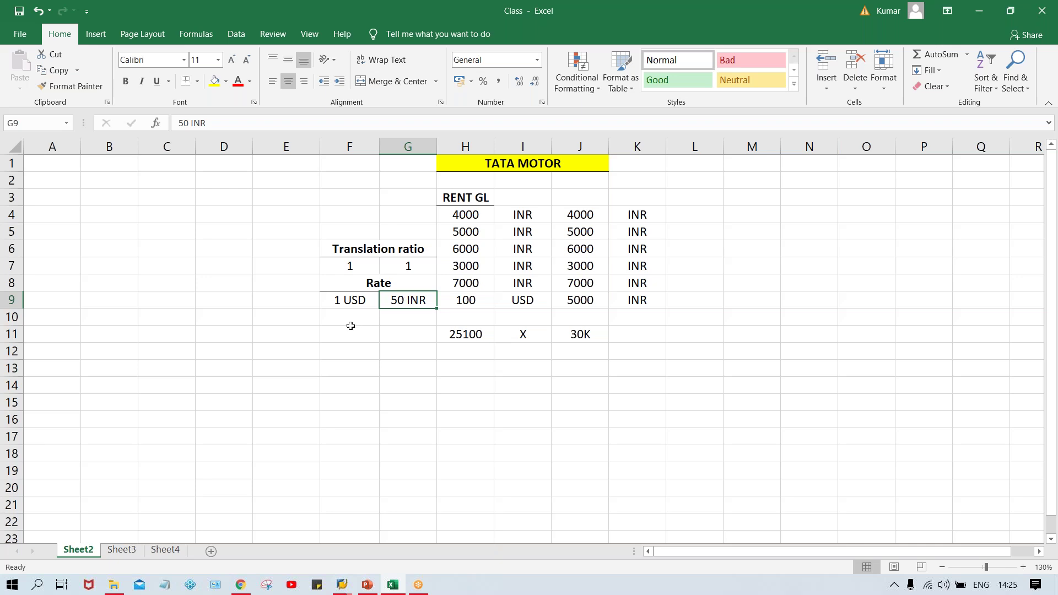
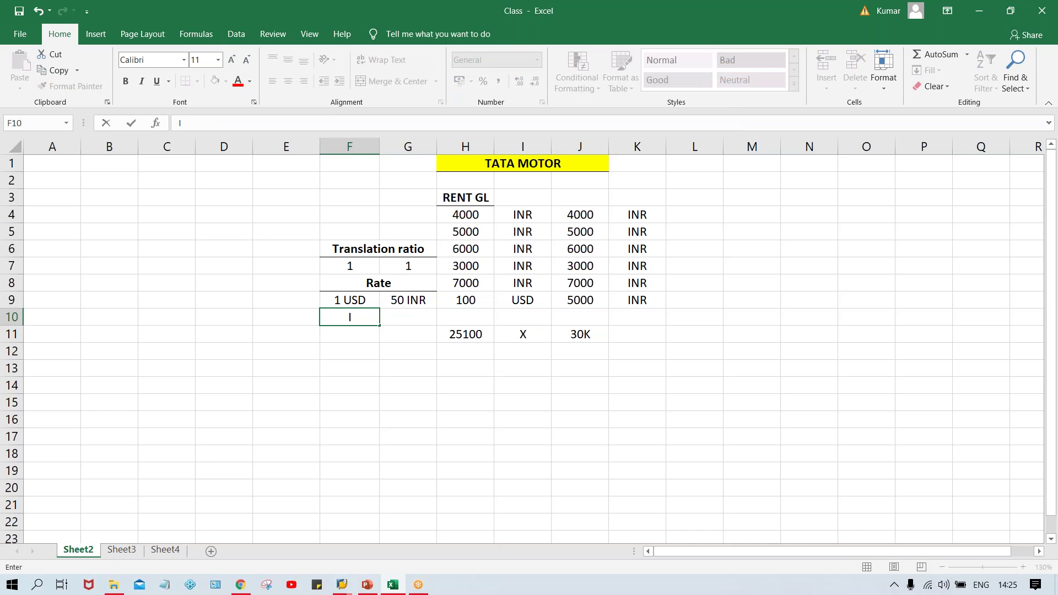
pyautogui.write('2')
pyautogui.press('BackSpace')
pyautogui.write('1 INR')
pyautogui.press('Tab')
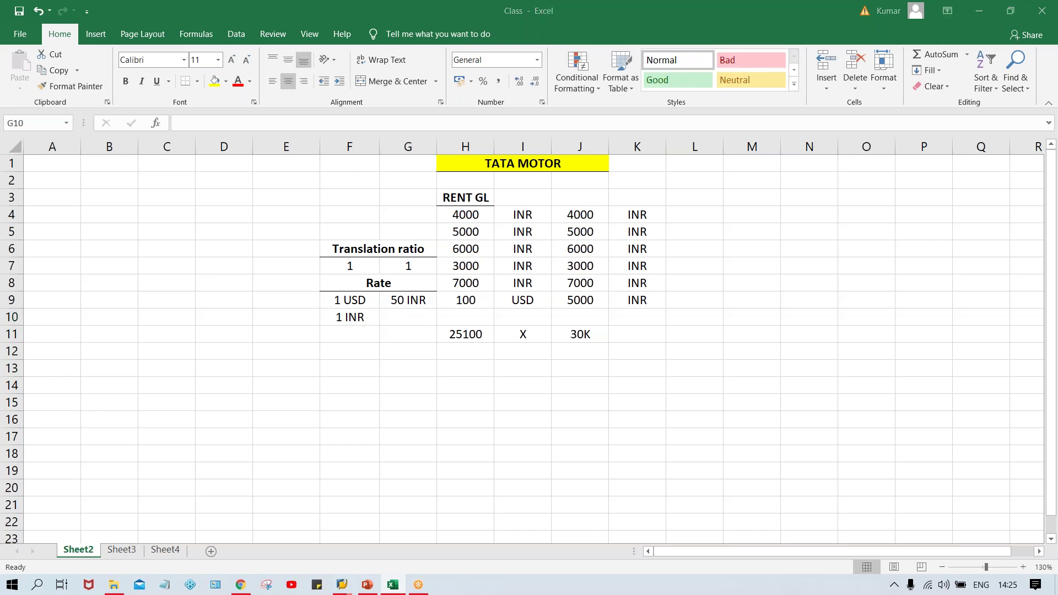
# - Recheck the INR to IRR rate on the XE page and enter 560 IRR in cell G10 of the Excel sheet
pyautogui.hotkey('alt', 'Tab')
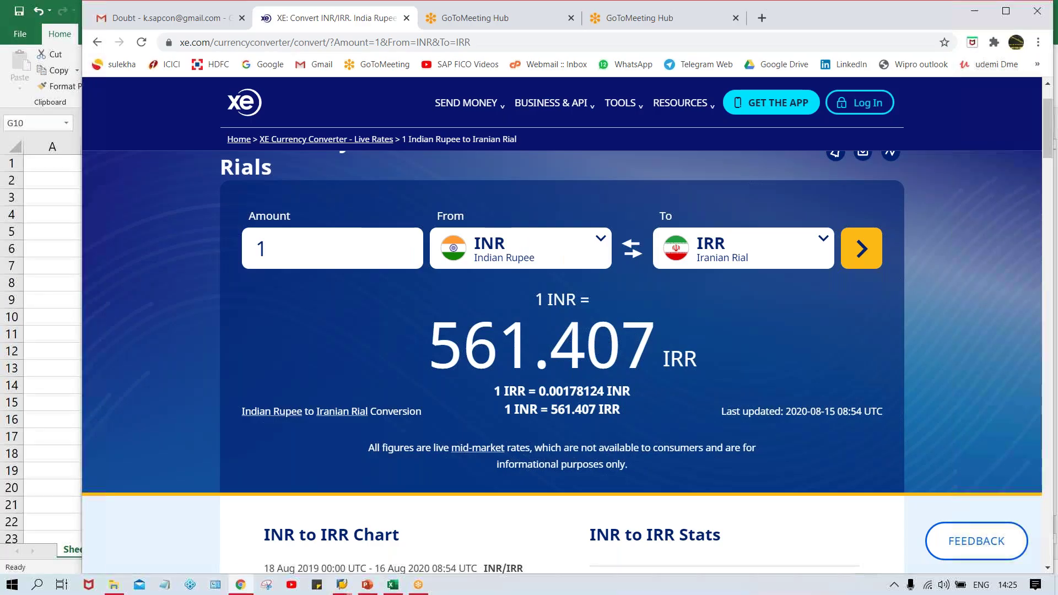
pyautogui.hotkey('alt', 'Tab')
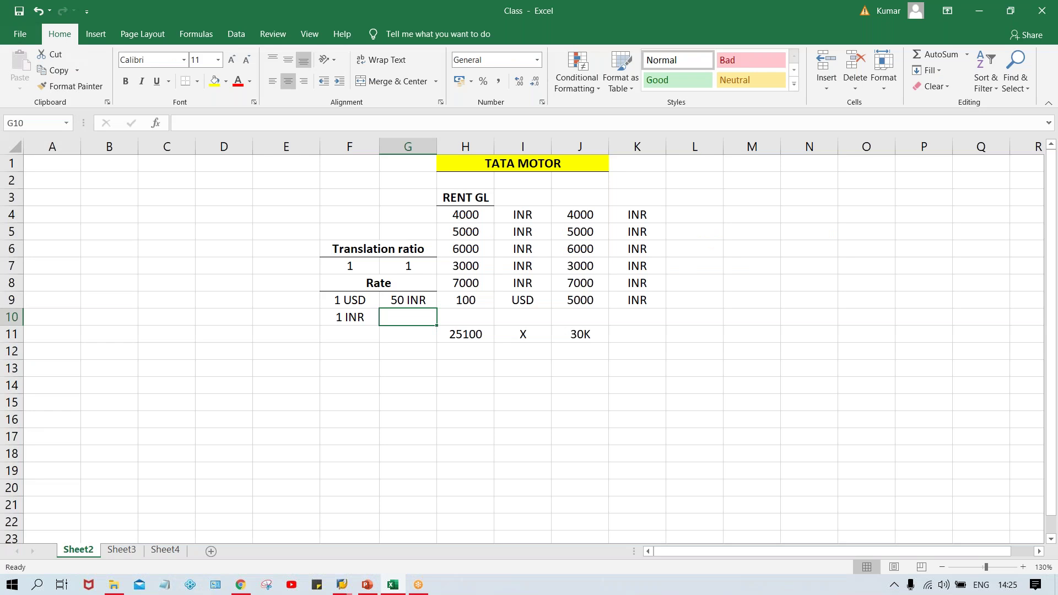
pyautogui.write('560 IRR')
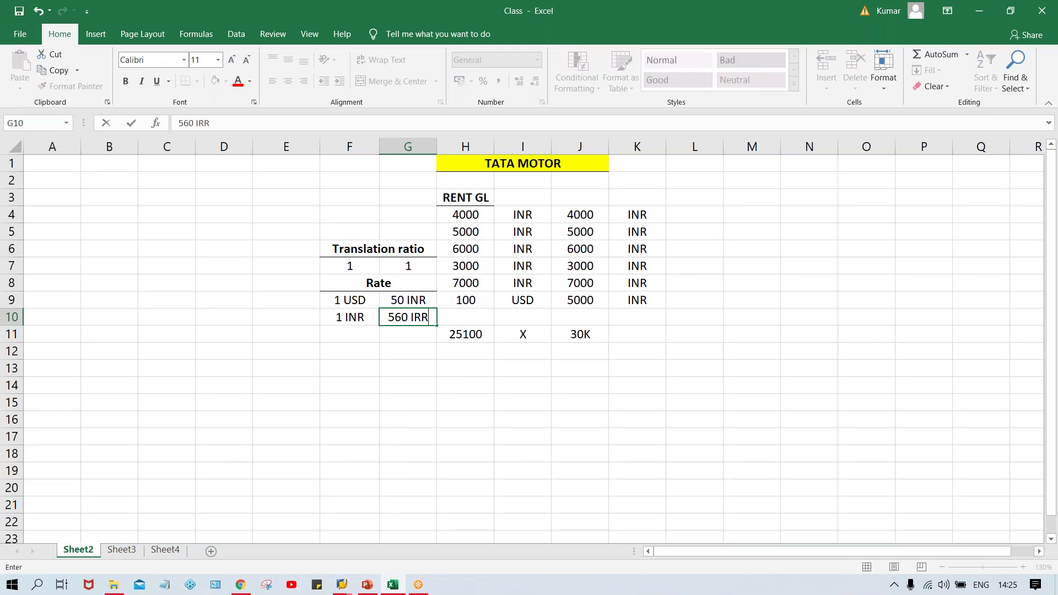
pyautogui.press('Return')
pyautogui.press('Left')
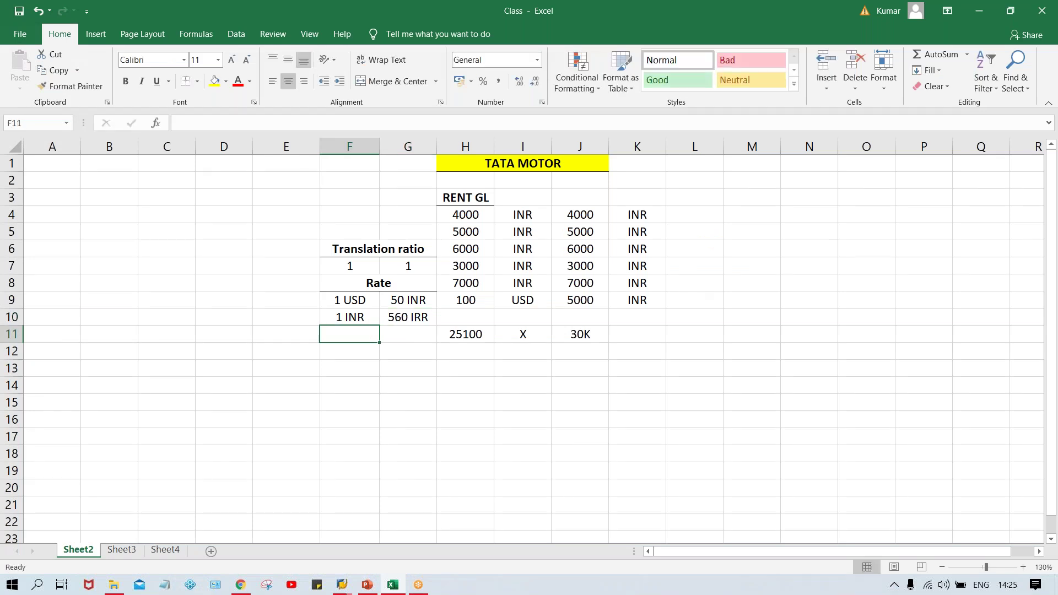
# - Label the 1 USD to 50 INR rate row as DIR. QOT. in cell E9
pyautogui.click(352, 300)
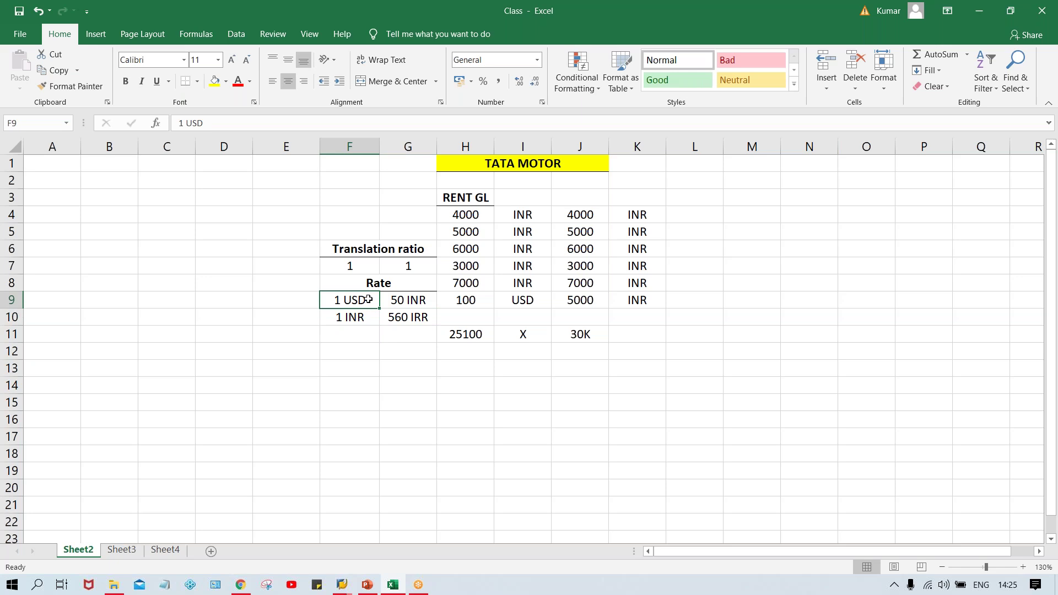
pyautogui.click(421, 301)
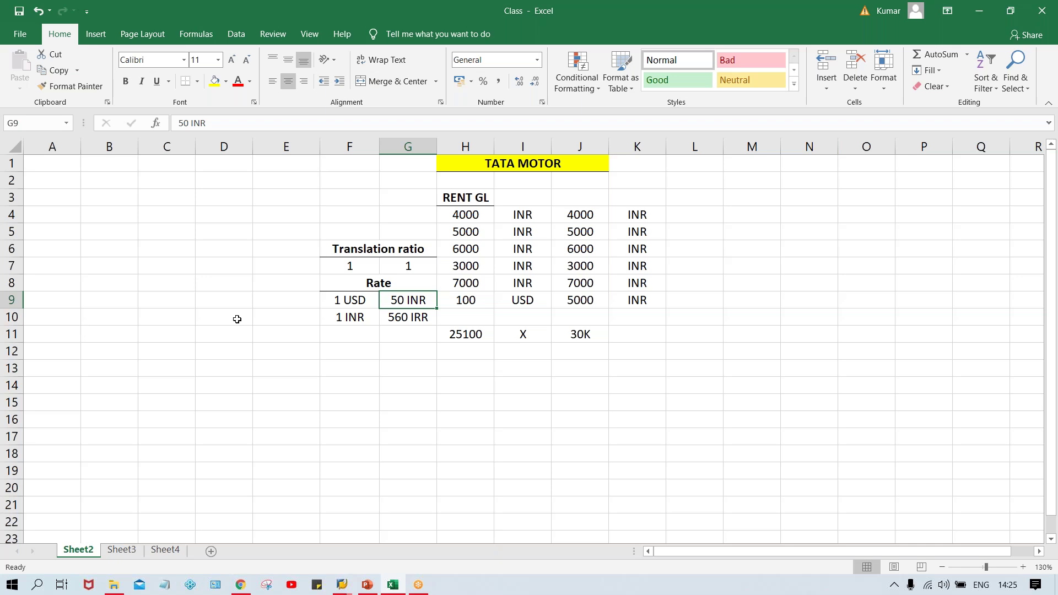
pyautogui.click(279, 299)
pyautogui.write('D')
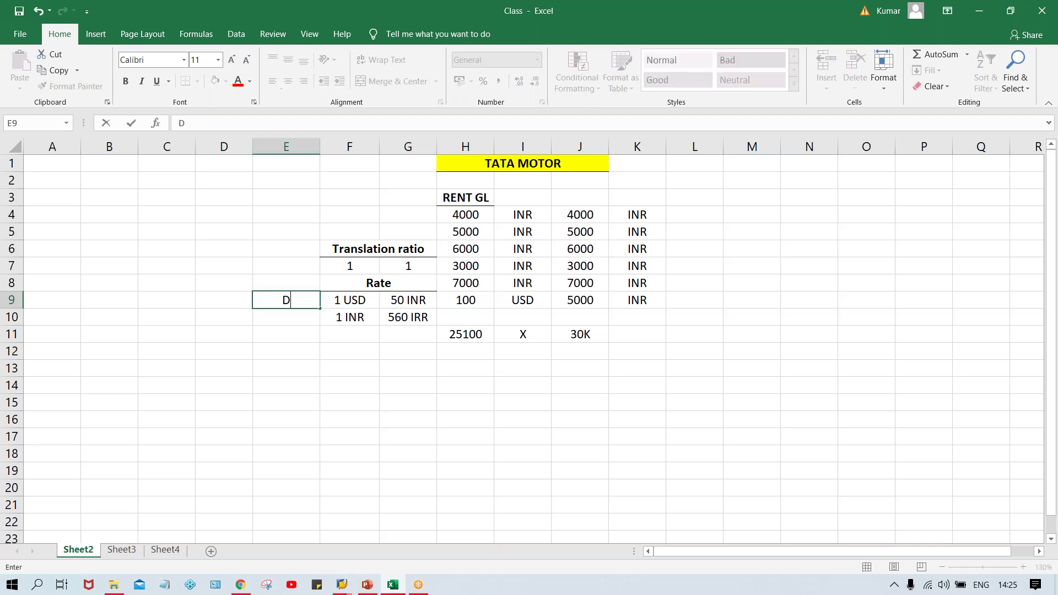
pyautogui.write('IR. QUT.')
pyautogui.press('BackSpace')
pyautogui.press('BackSpace')
pyautogui.press('BackSpace')
pyautogui.write('OT.')
pyautogui.press('Return')
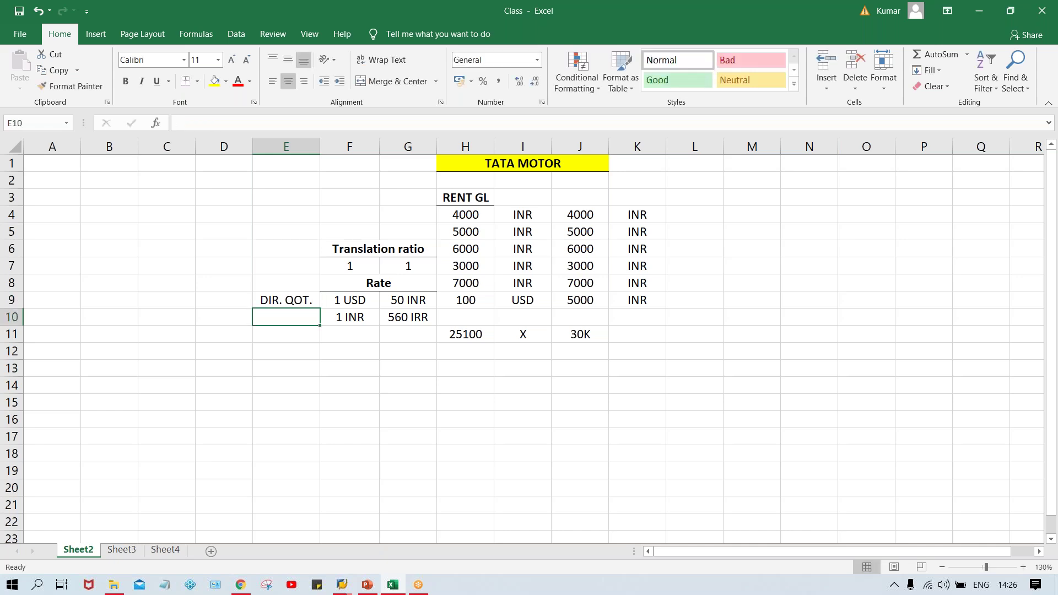
# - Glance at the SAP direct quotation column, return to Excel and correct the label in cell E9 to DIR. QUOT
pyautogui.hotkey('alt', 'Tab')
pyautogui.press('Tab')
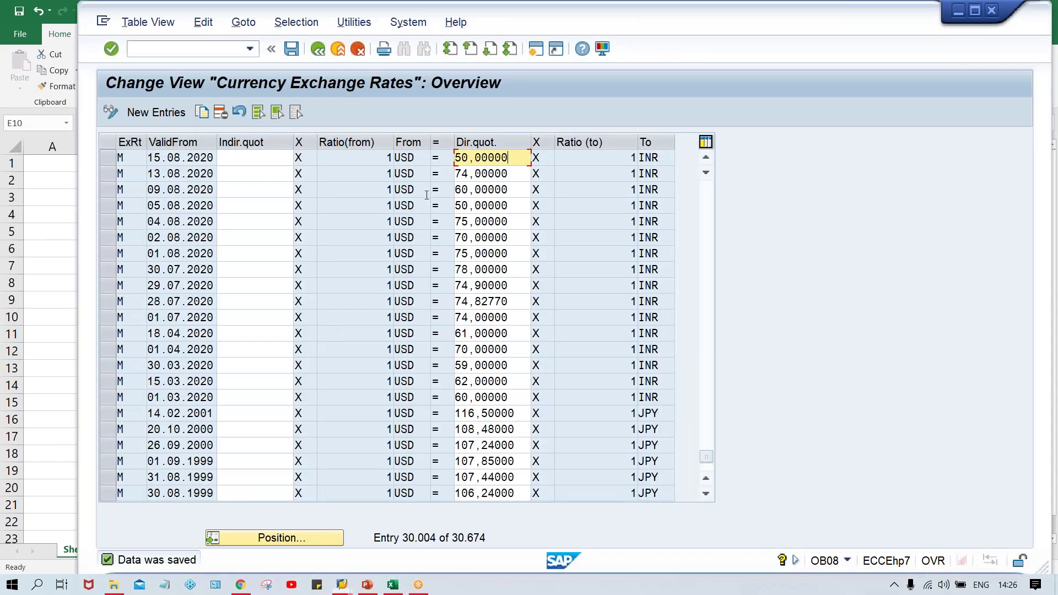
pyautogui.hotkey('alt', 'Tab')
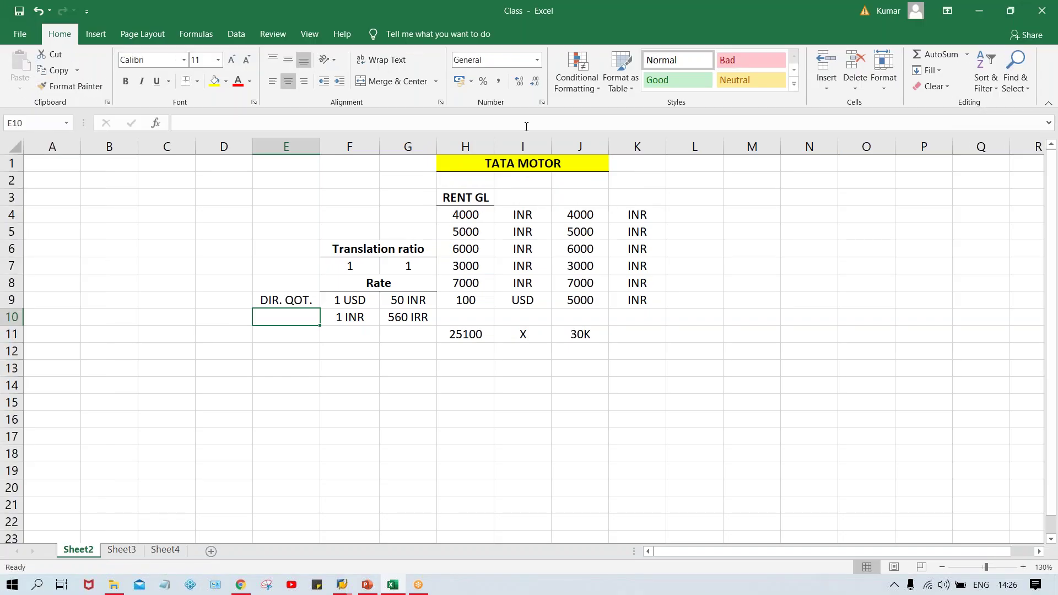
pyautogui.doubleClick(293, 303)
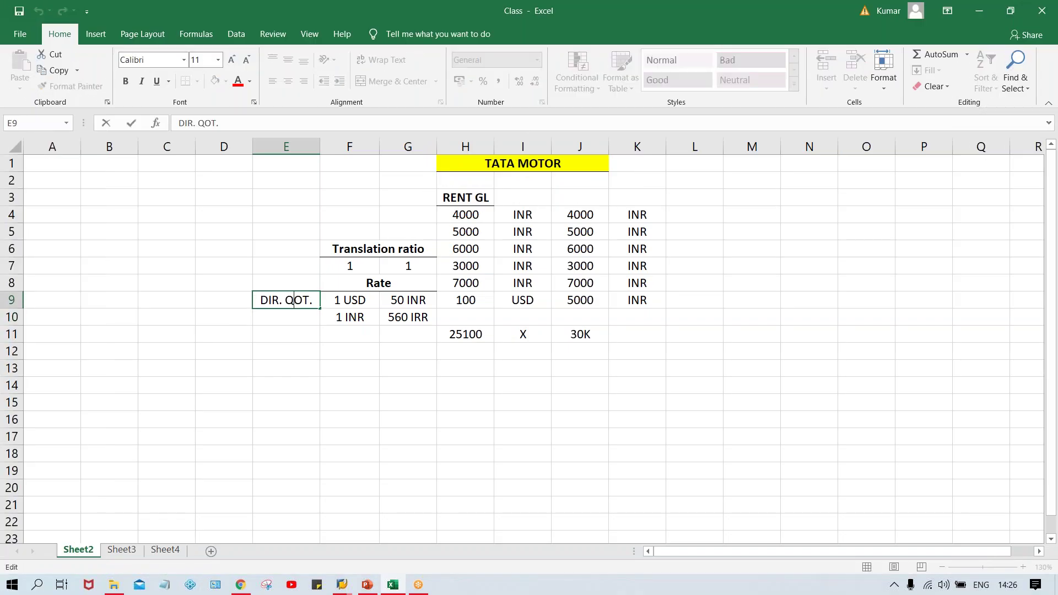
pyautogui.write('U')
pyautogui.press('Return')
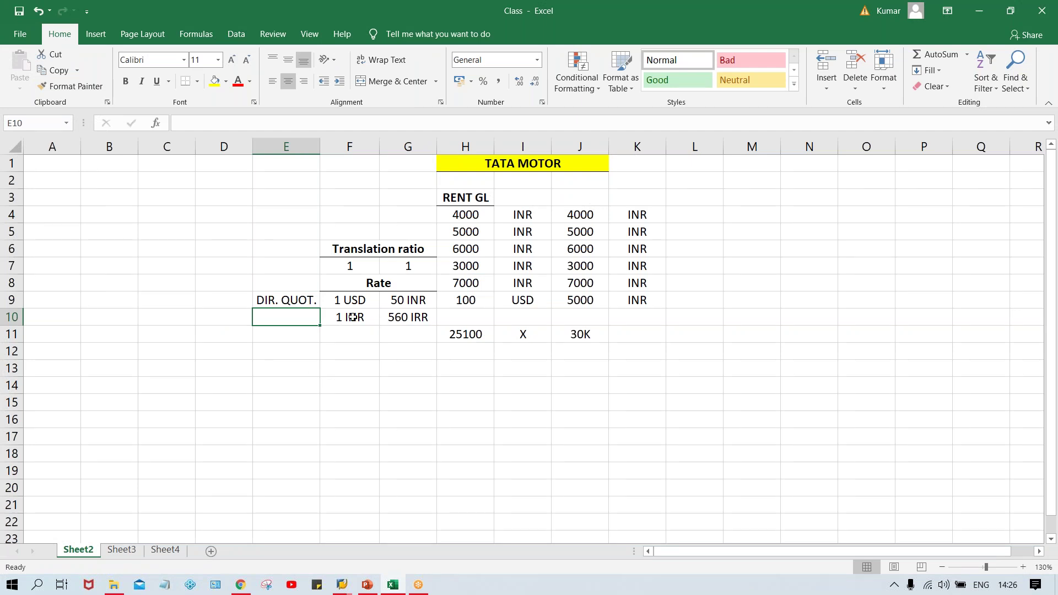
# - Label the 1 INR to 560 IRR row as INDIR. QUOT. in cell E10 and widen column E to fit it
pyautogui.click(419, 315)
pyautogui.click(352, 322)
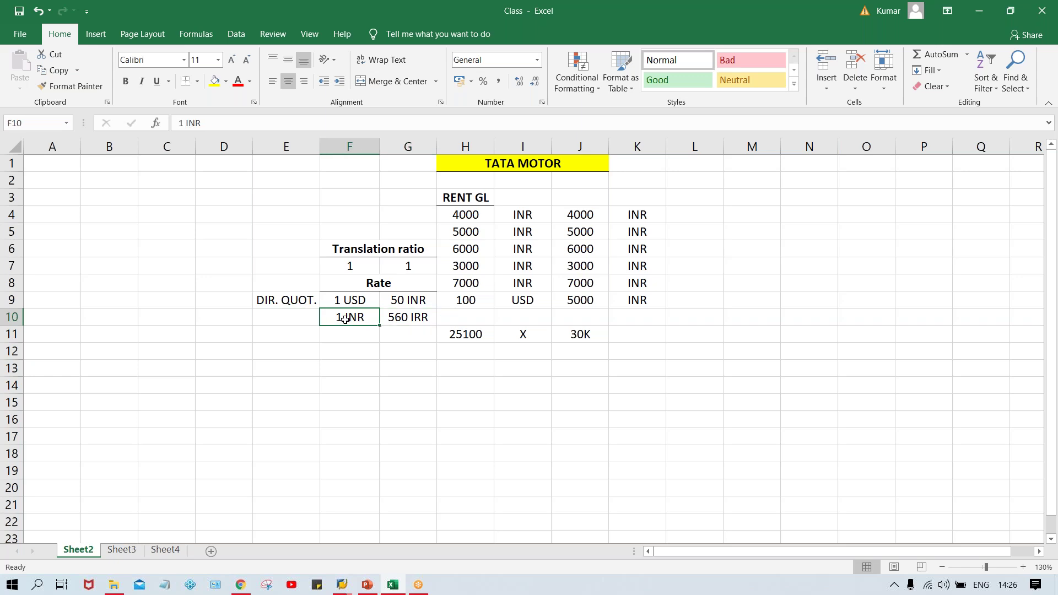
pyautogui.click(409, 319)
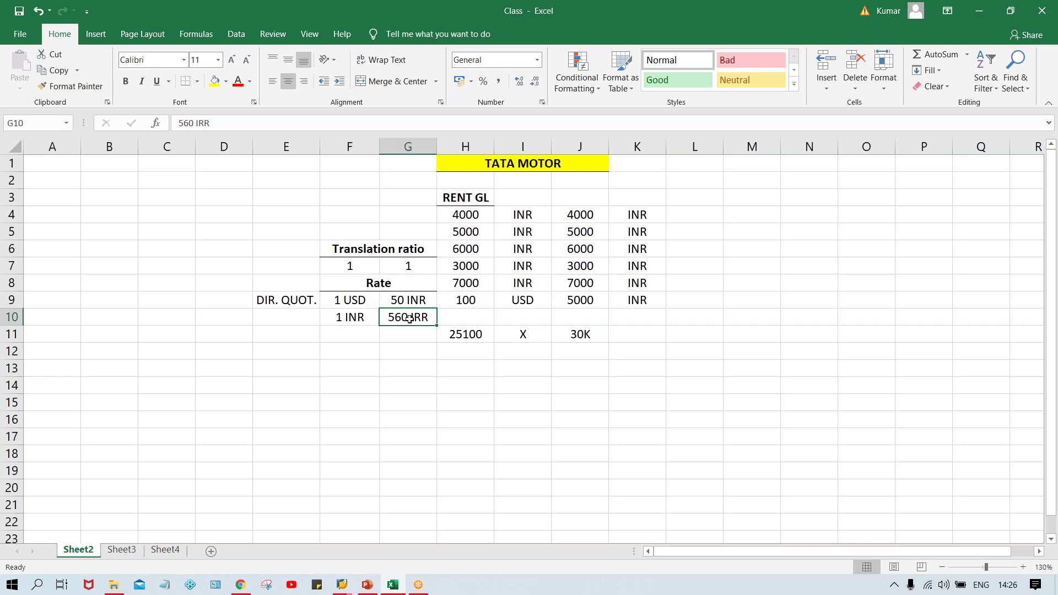
pyautogui.click(289, 324)
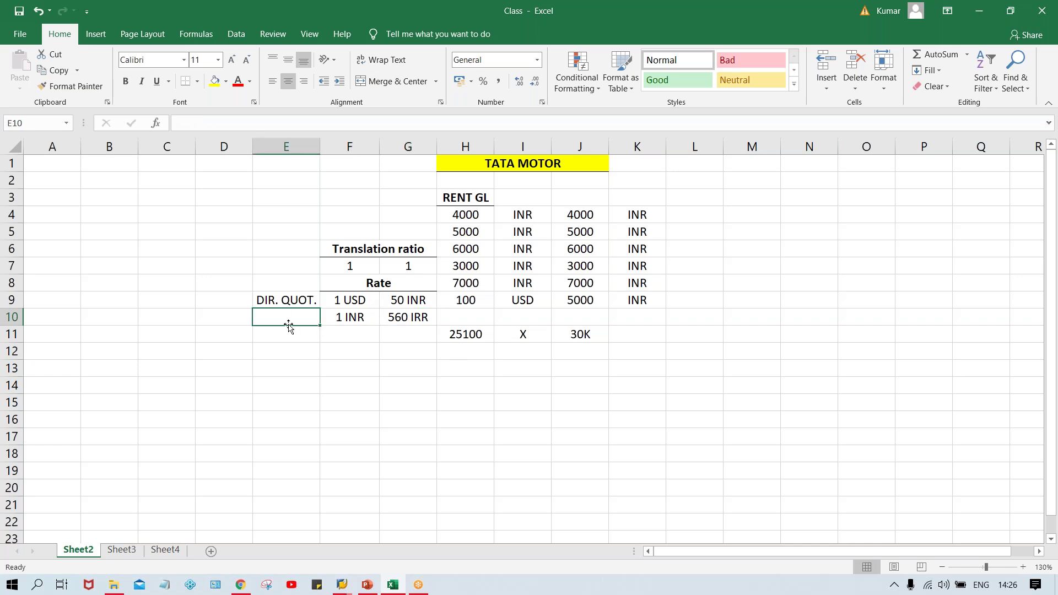
pyautogui.write('IN')
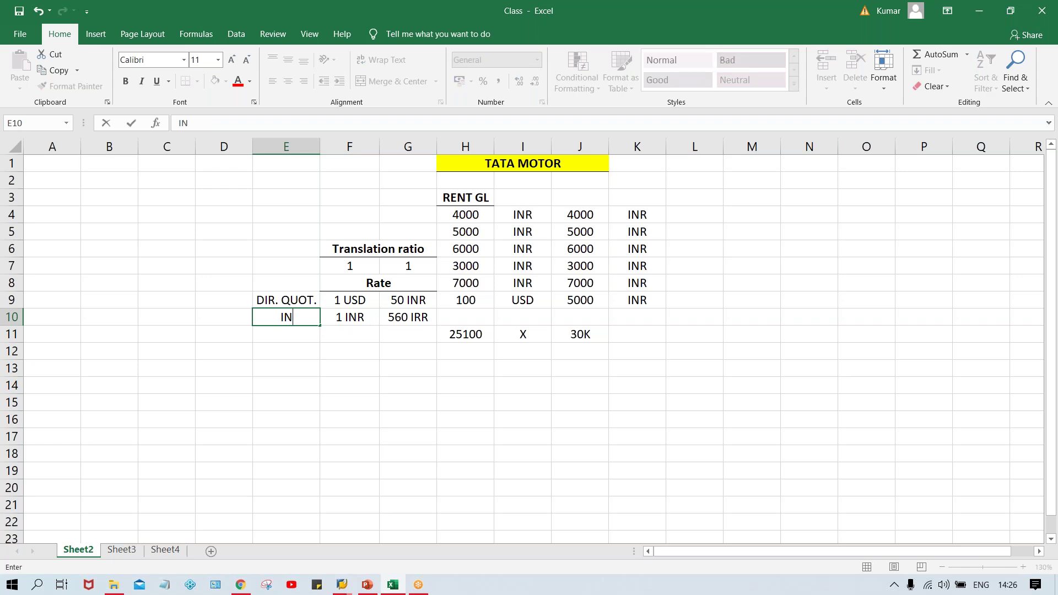
pyautogui.write('DIR. QUOT')
pyautogui.press('Tab')
pyautogui.write('1 INR')
pyautogui.press('Return')
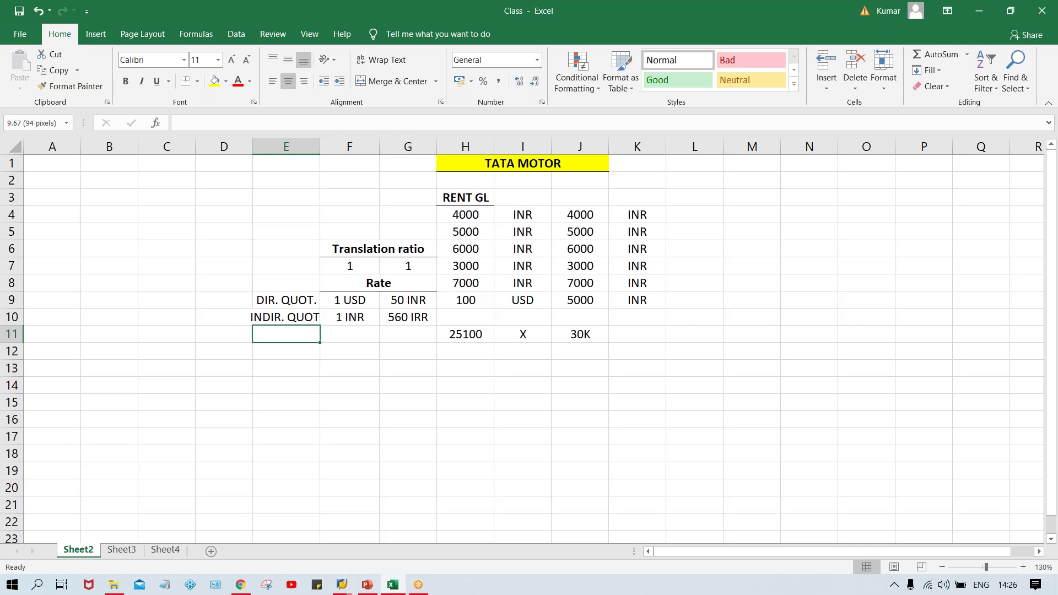
pyautogui.moveTo(322, 143); pyautogui.dragTo(332, 144)
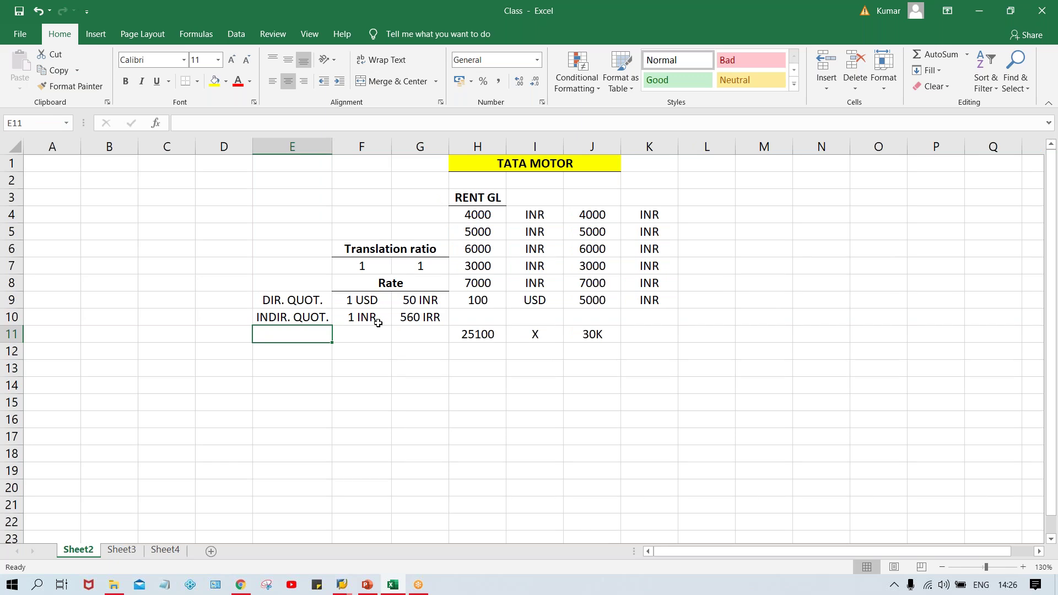
# - Compare the direct quotation cells in row 9 with the indirect quotation cells in row 10
pyautogui.moveTo(309, 303); pyautogui.dragTo(309, 316)
pyautogui.click(309, 304)
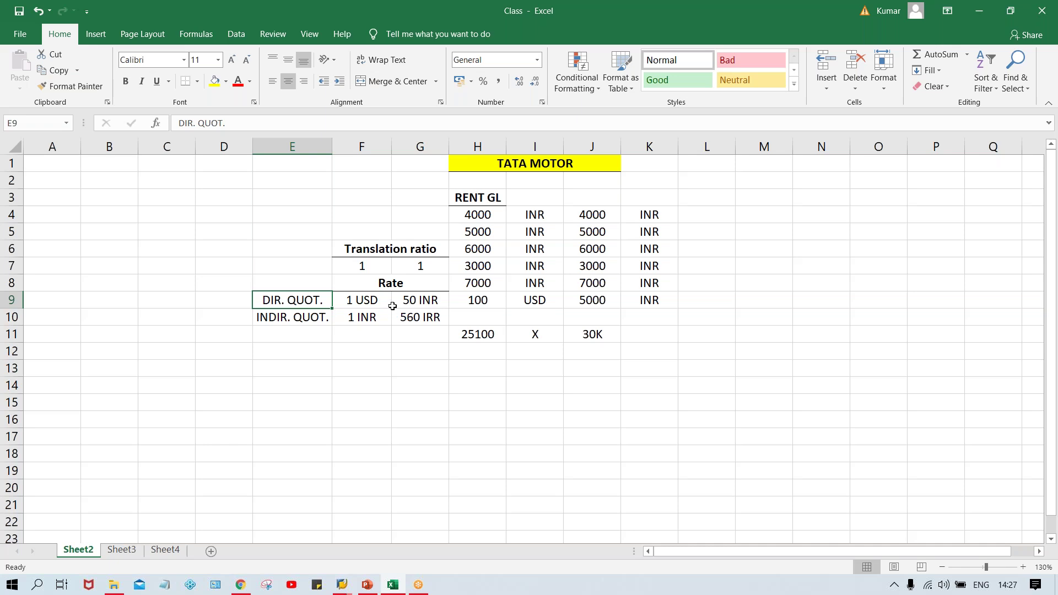
pyautogui.click(362, 303)
pyautogui.click(422, 304)
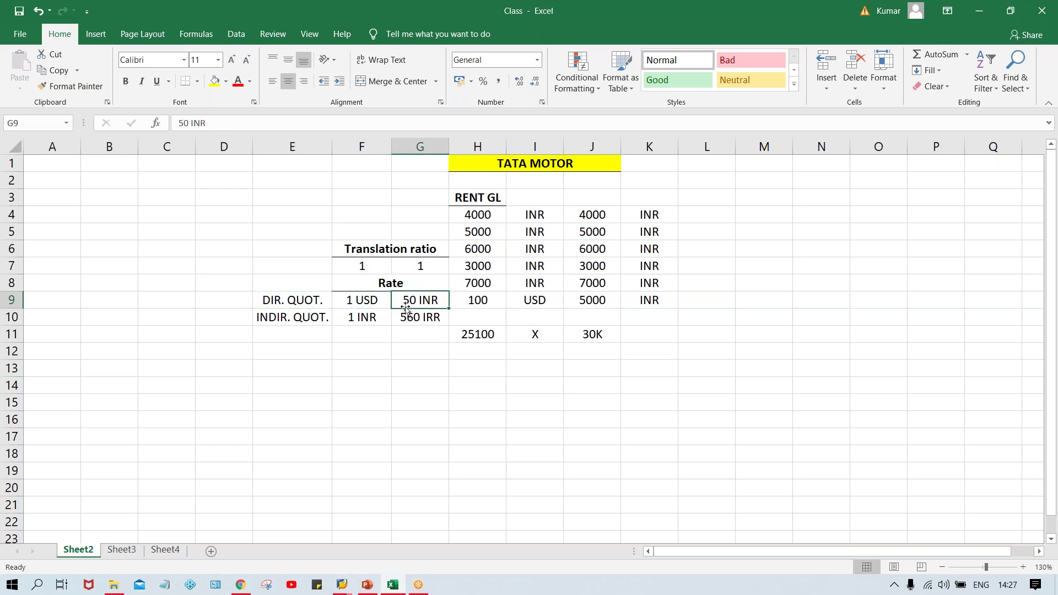
pyautogui.click(298, 306)
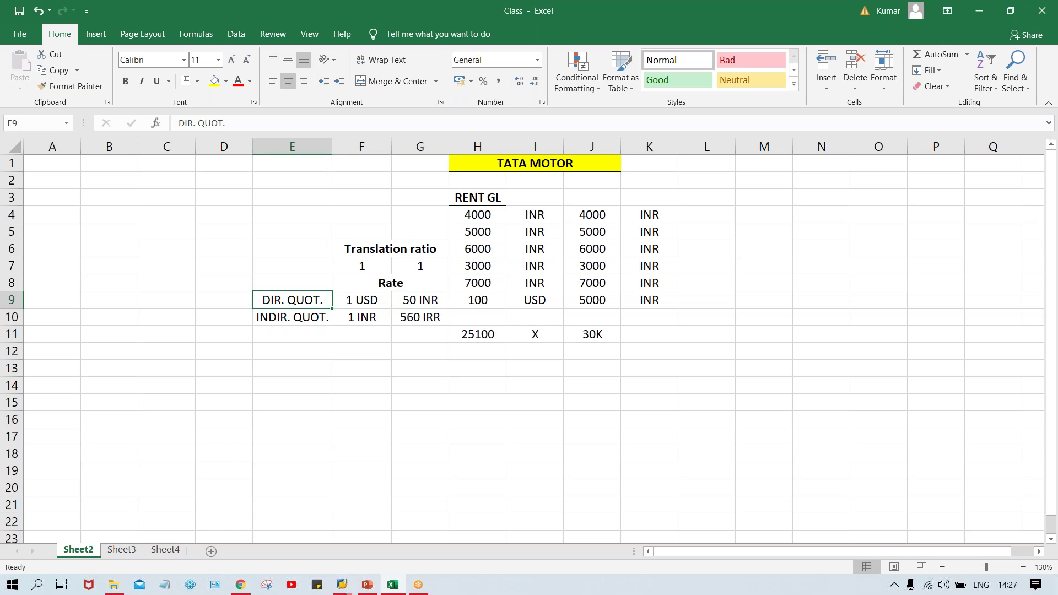
pyautogui.click(366, 320)
pyautogui.click(435, 321)
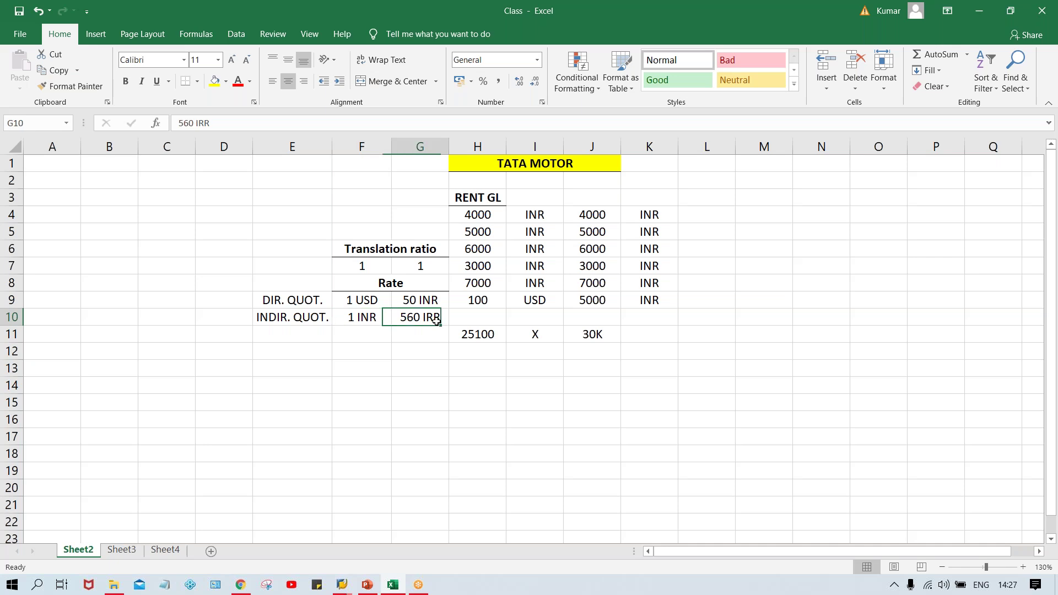
pyautogui.click(275, 321)
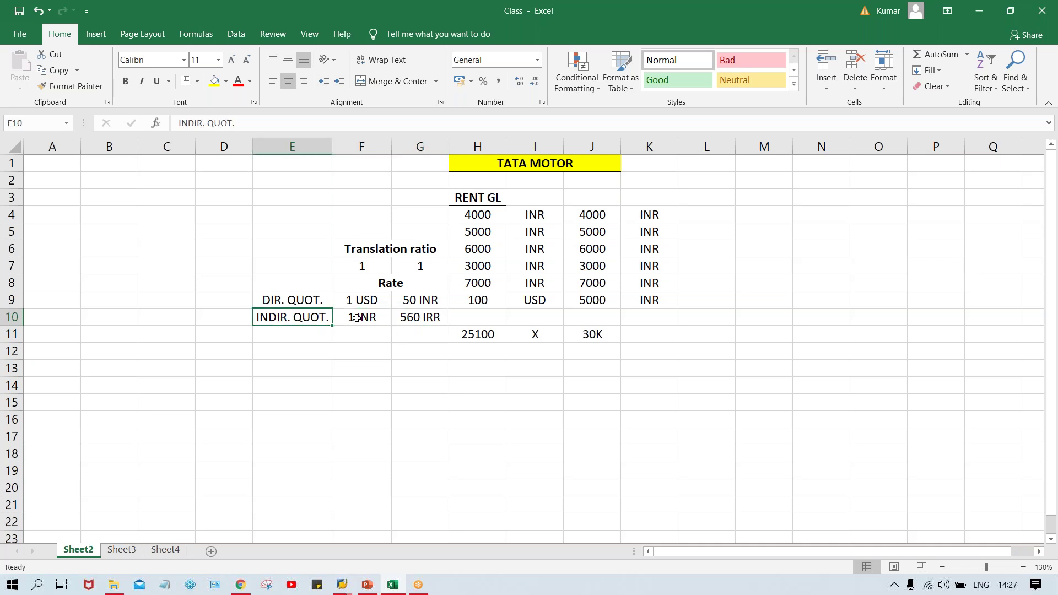
# - Switch to the SAP Easy Access session and open the currency translation ratios with transaction OBBS
pyautogui.click(344, 586)
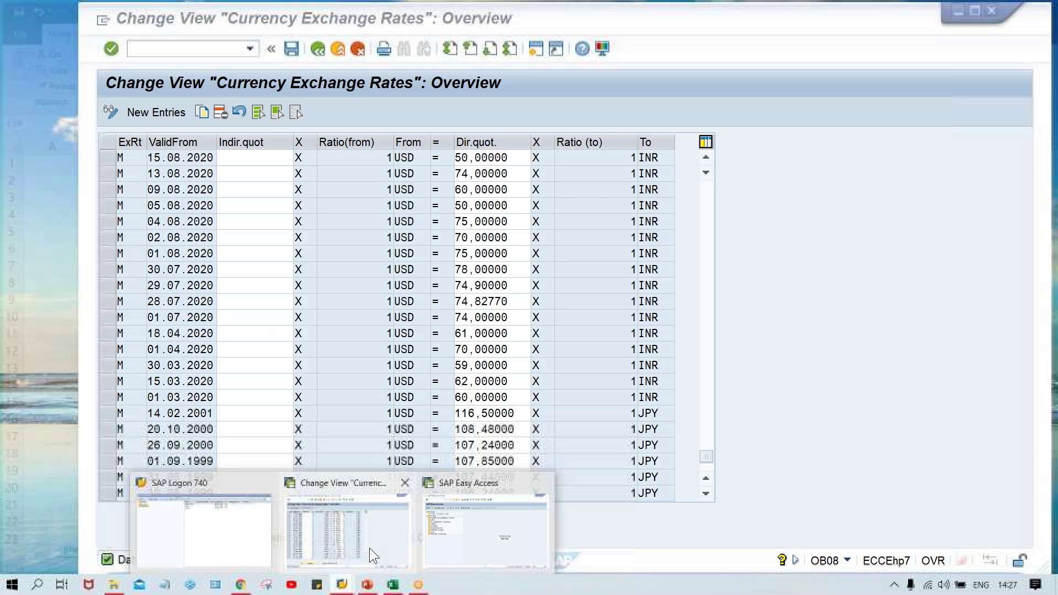
pyautogui.click(369, 548)
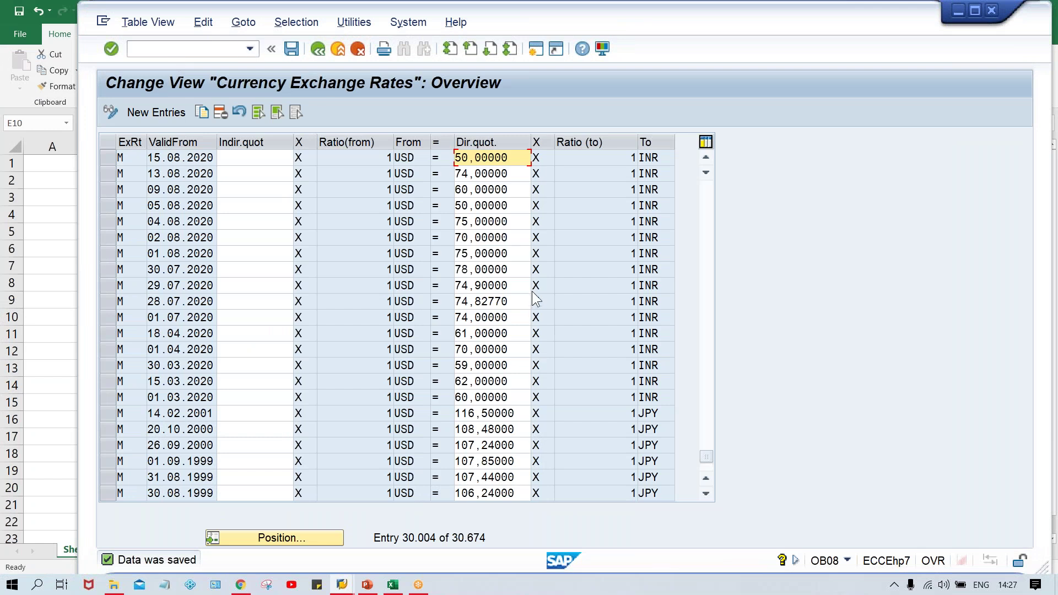
pyautogui.click(343, 585)
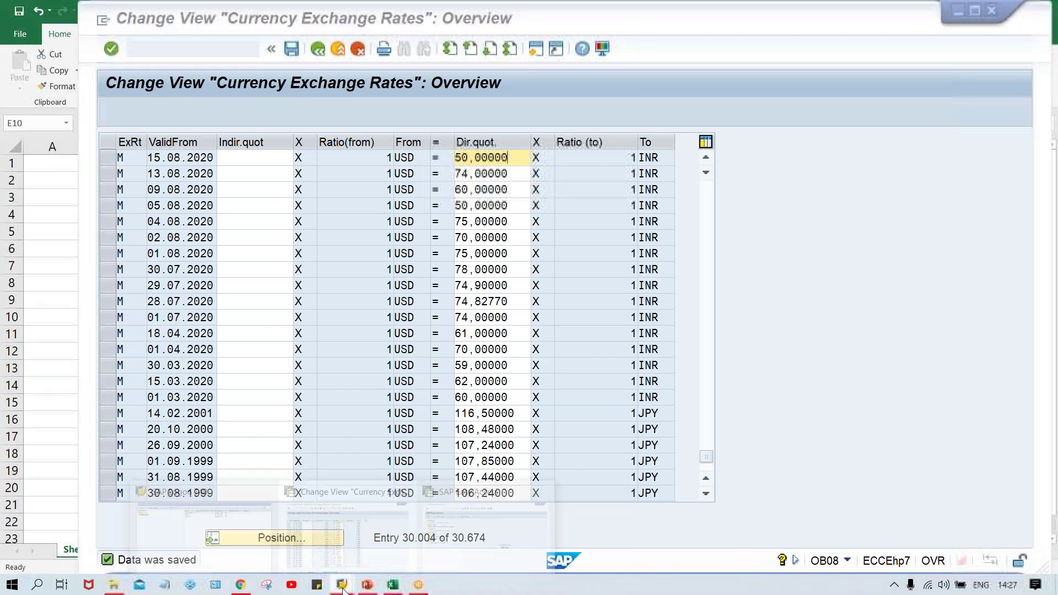
pyautogui.click(452, 543)
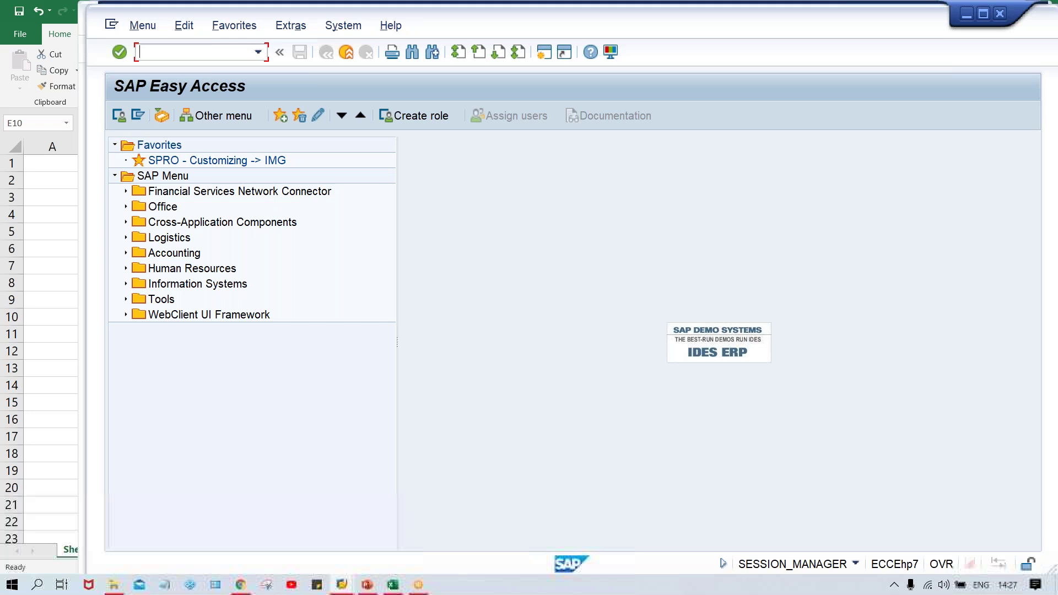
pyautogui.write('OBBS')
pyautogui.press('Return')
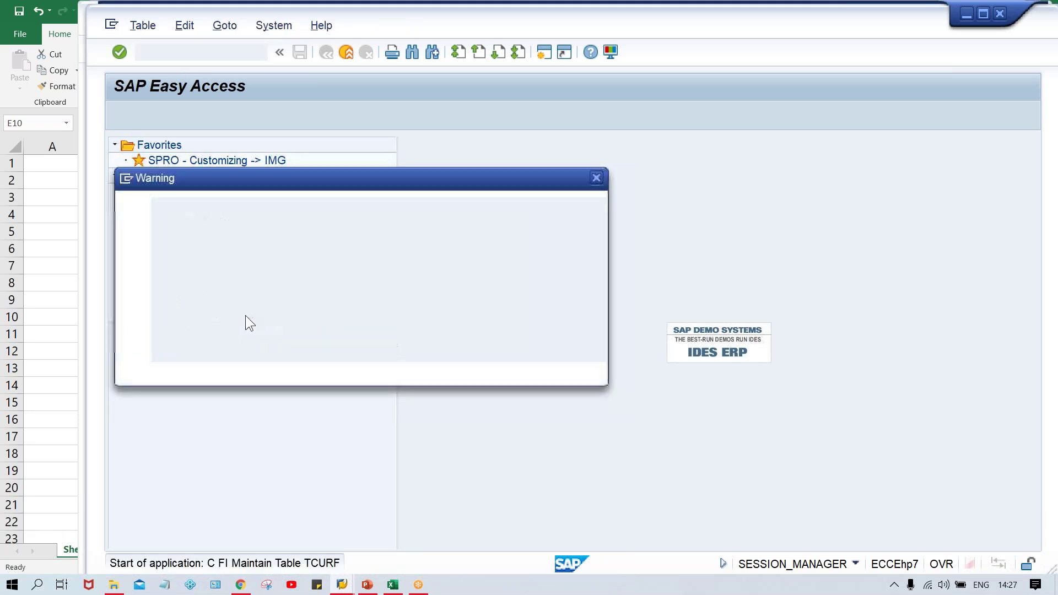
pyautogui.click(205, 374)
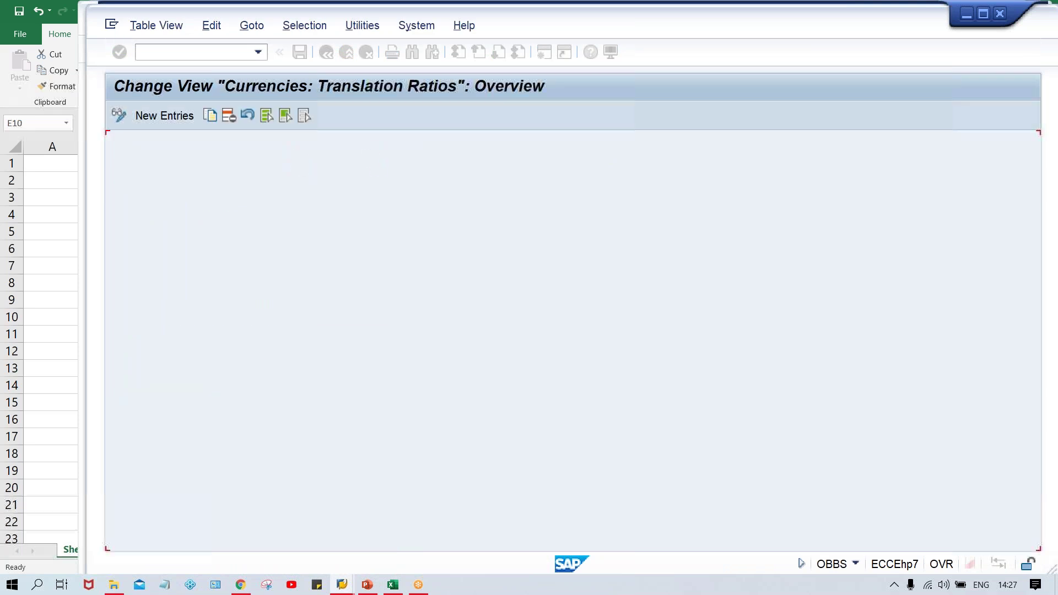
# - Start a new translation ratio entry with exchange rate type M from INR to IRR
pyautogui.click(172, 115)
pyautogui.write('M')
pyautogui.press('Tab')
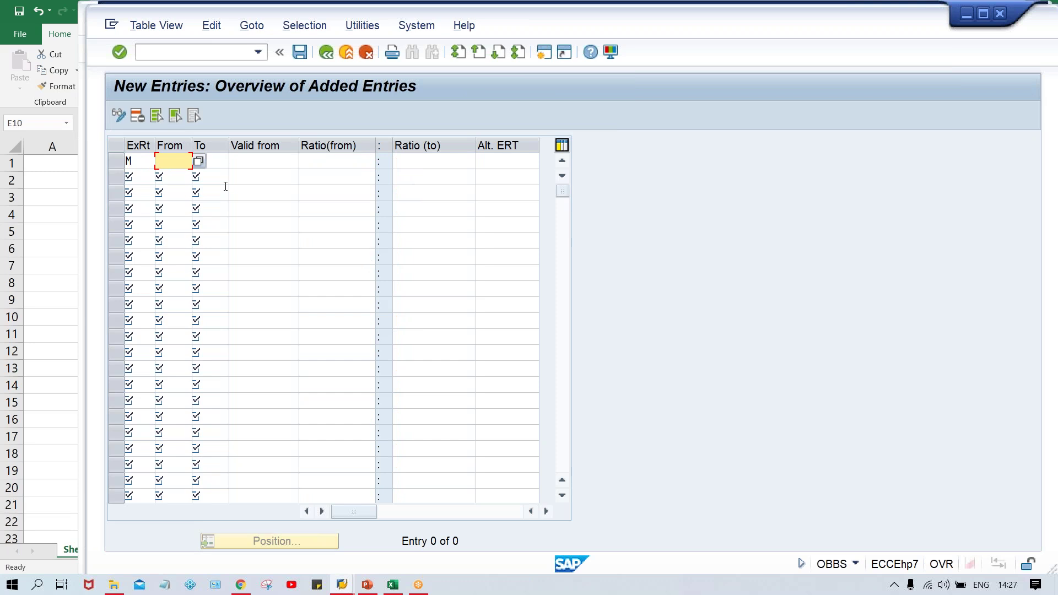
pyautogui.write('INR')
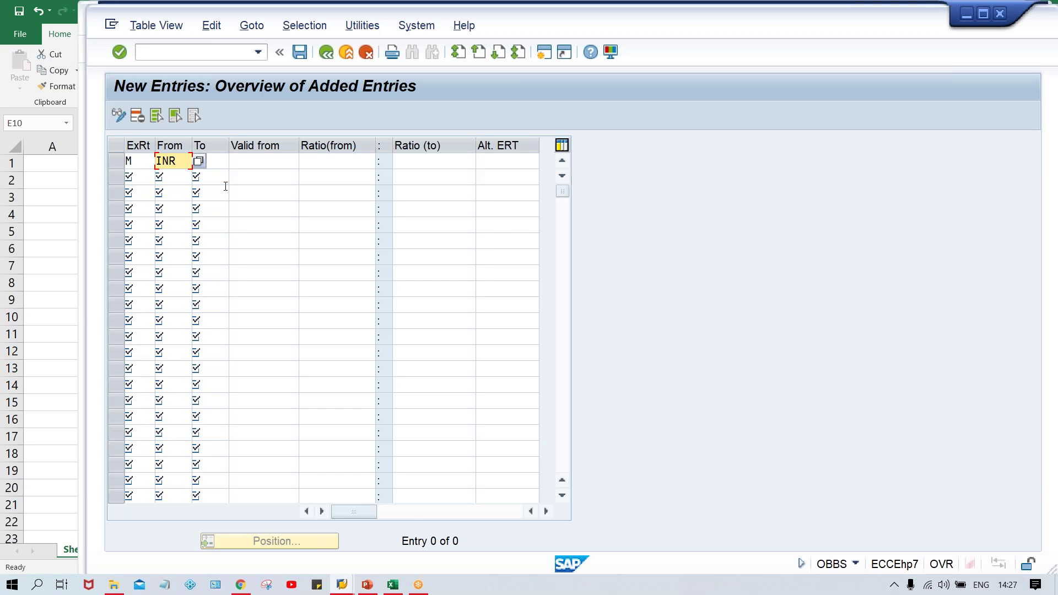
pyautogui.press('Tab')
pyautogui.write('IRR')
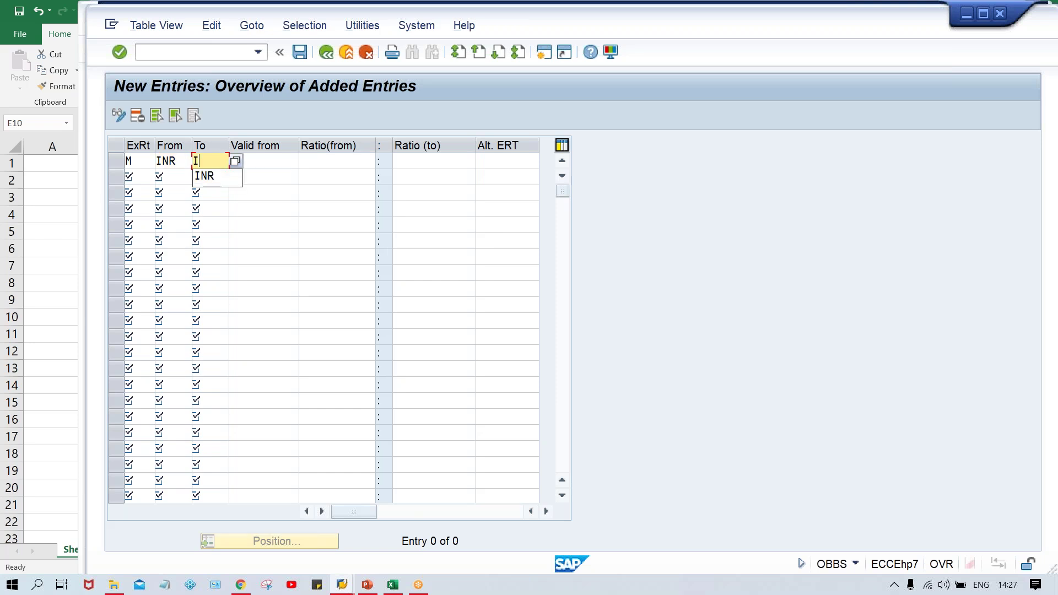
# - Set the entry's valid-from date to 15.08.2020 and its ratio to 1:1, and save it
pyautogui.press('Tab')
pyautogui.press('Down')
pyautogui.press('Tab')
pyautogui.write('1')
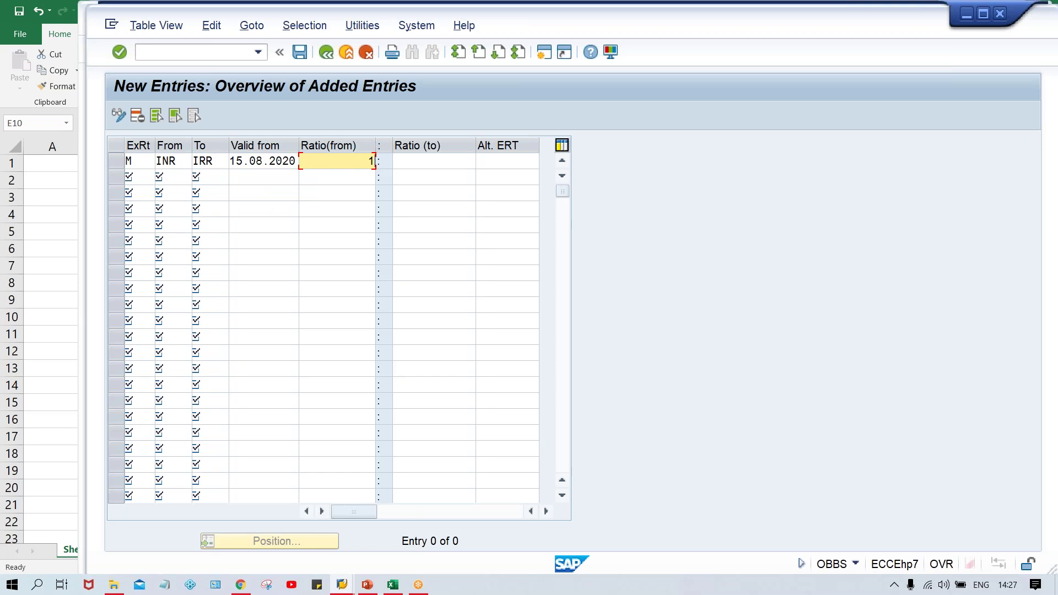
pyautogui.press('Tab')
pyautogui.write('1')
pyautogui.hotkey('ctrl', 's')
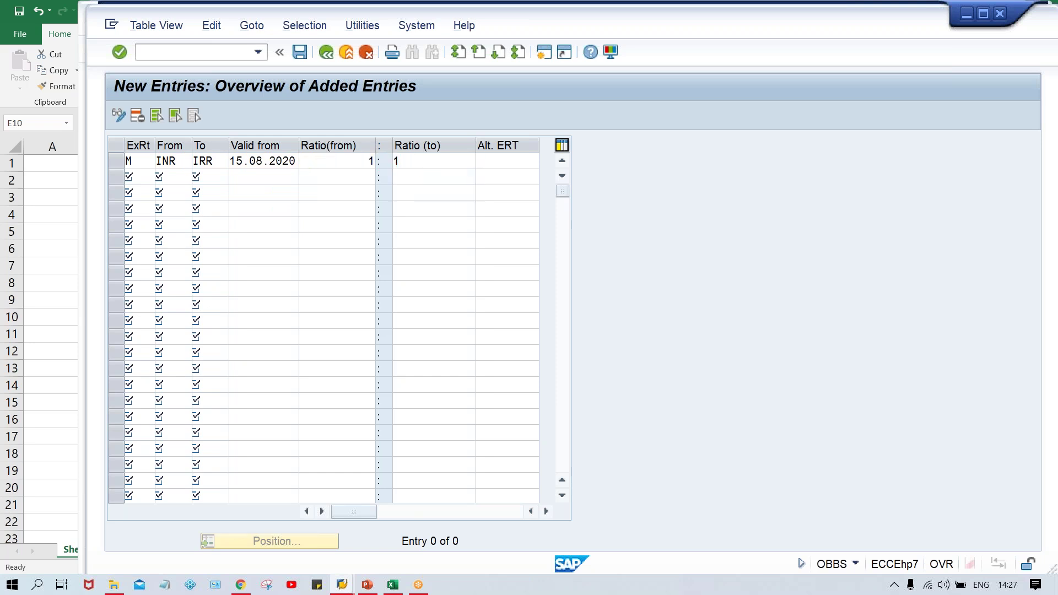
pyautogui.press('Return')
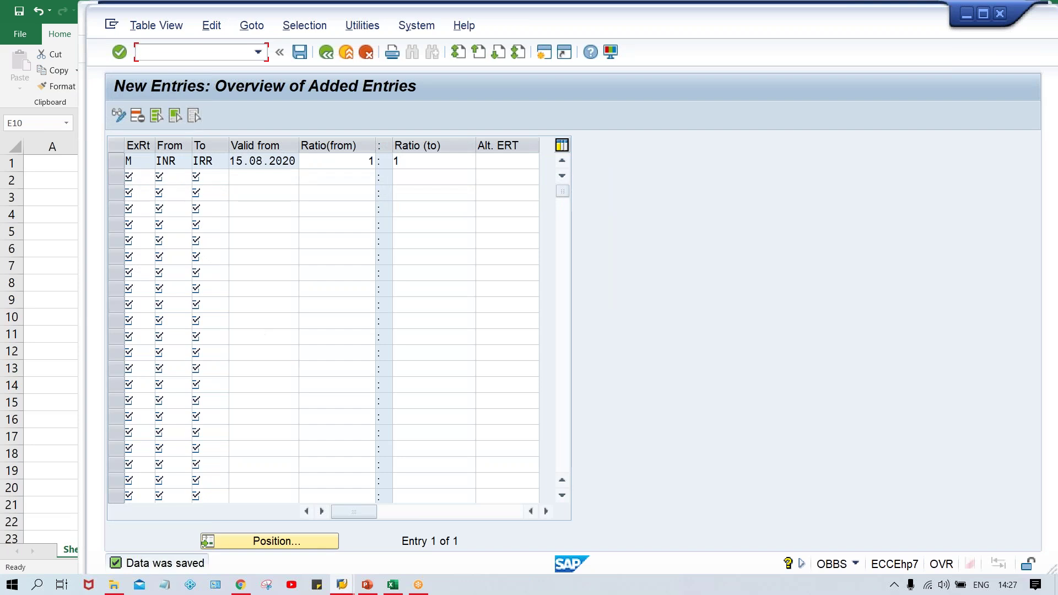
# - Switch to the OB08 exchange rates session and start a new entry with rate type M valid from 15.08.2020
pyautogui.hotkey('alt', 'Tab')
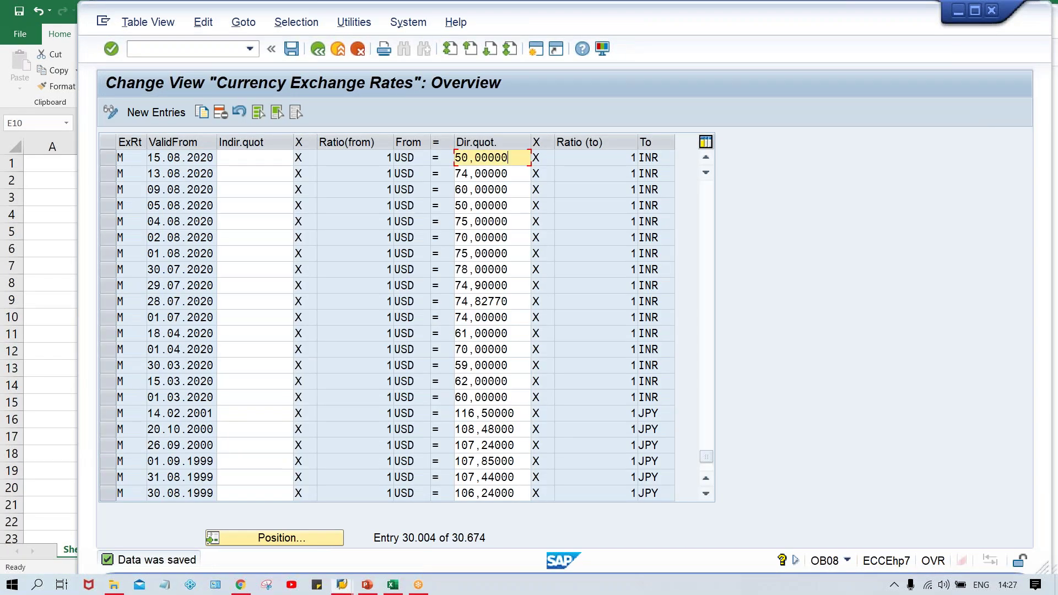
pyautogui.click(108, 158)
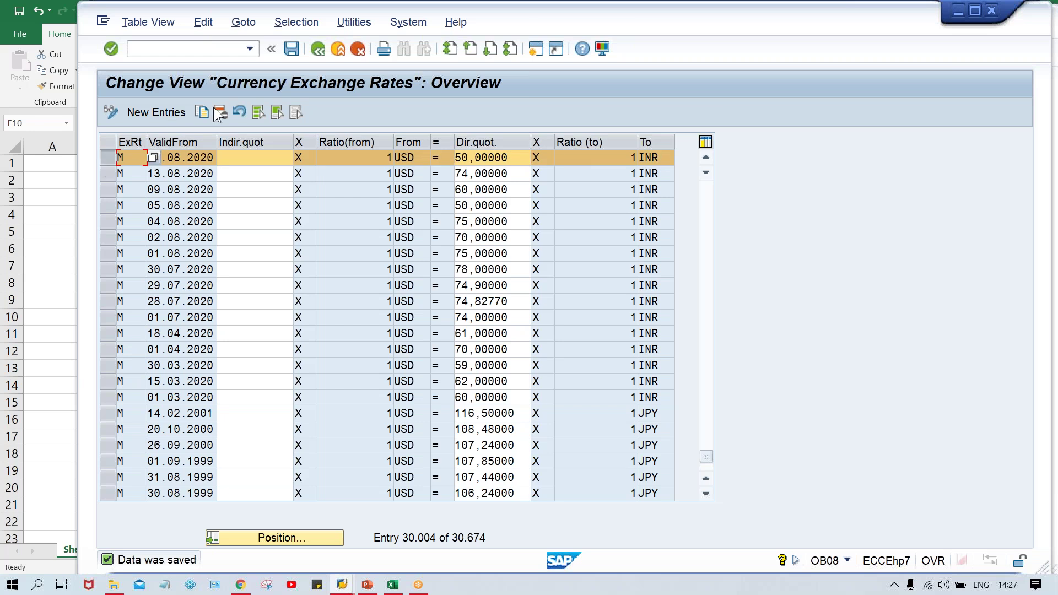
pyautogui.click(157, 111)
pyautogui.write('M')
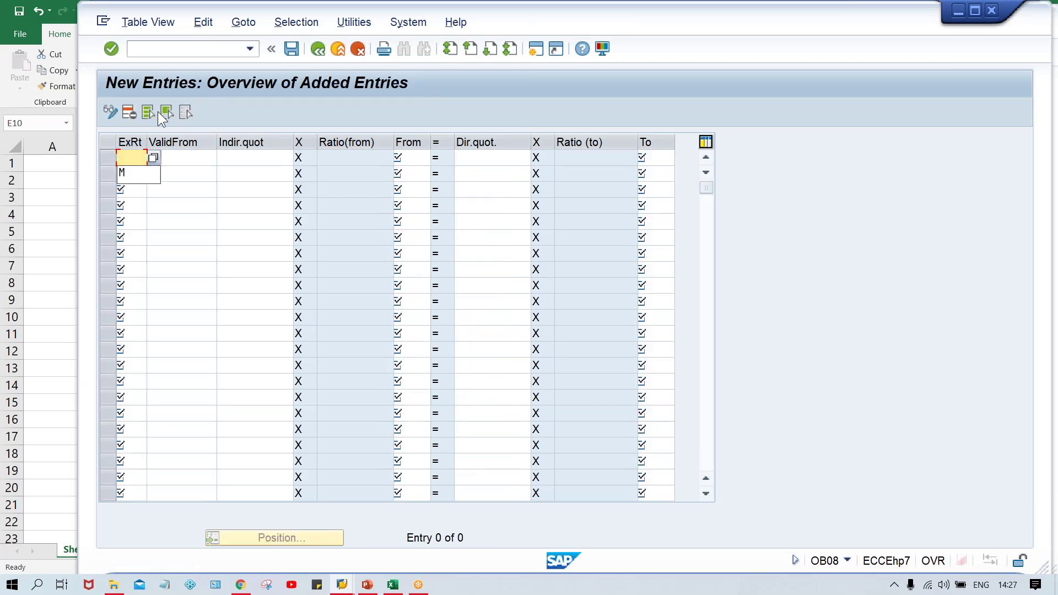
pyautogui.press('Tab')
pyautogui.press('Down')
pyautogui.press('Return')
pyautogui.press('Tab')
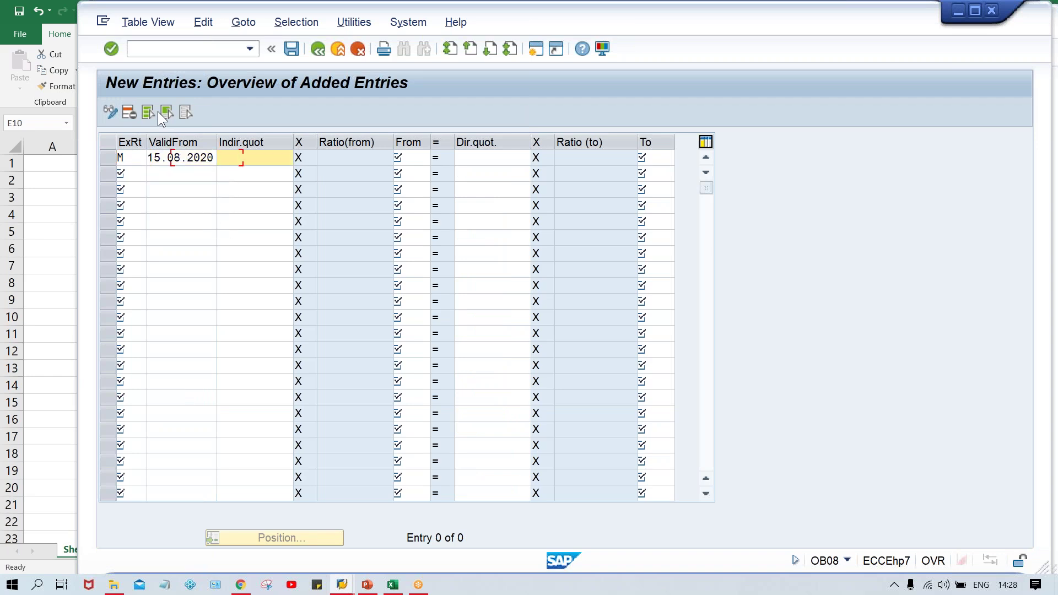
# - Set the new exchange rate entry's from currency to INR and its to currency to IRR
pyautogui.press('Tab')
pyautogui.write('INR')
pyautogui.press('Tab')
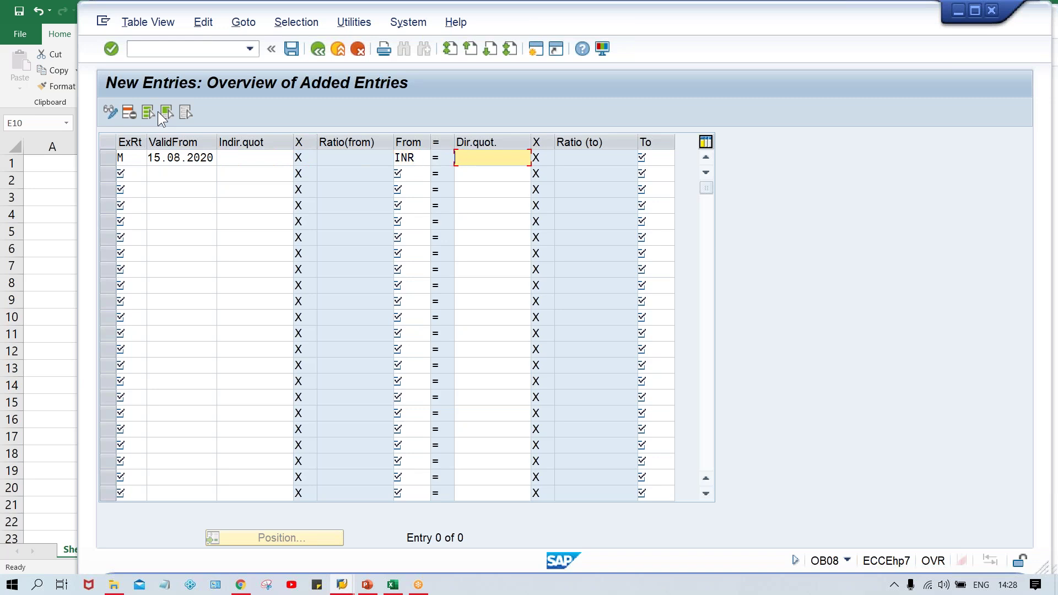
pyautogui.press('Tab')
pyautogui.write('I')
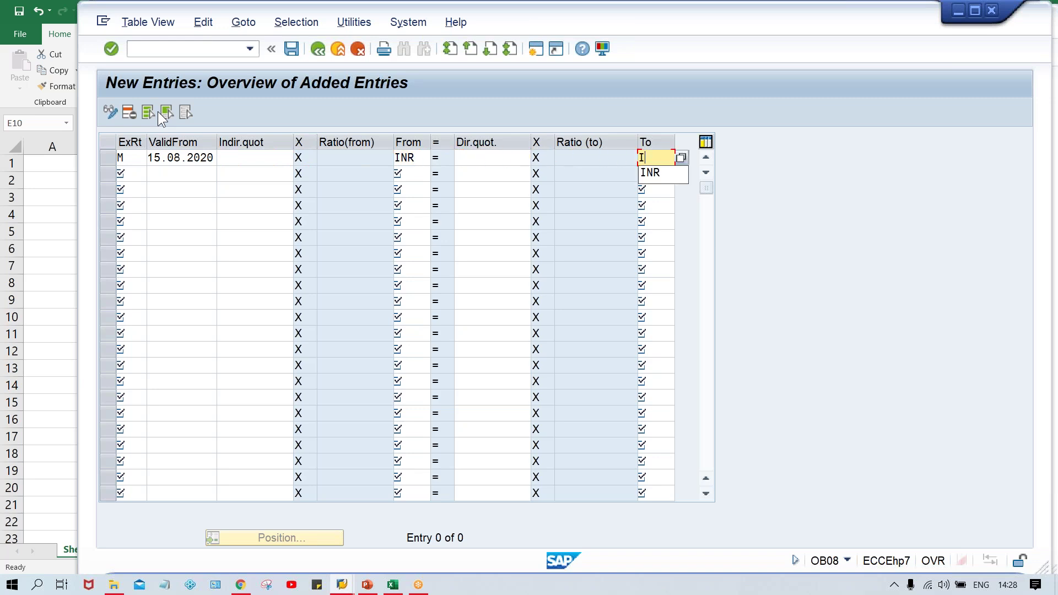
pyautogui.write('RR')
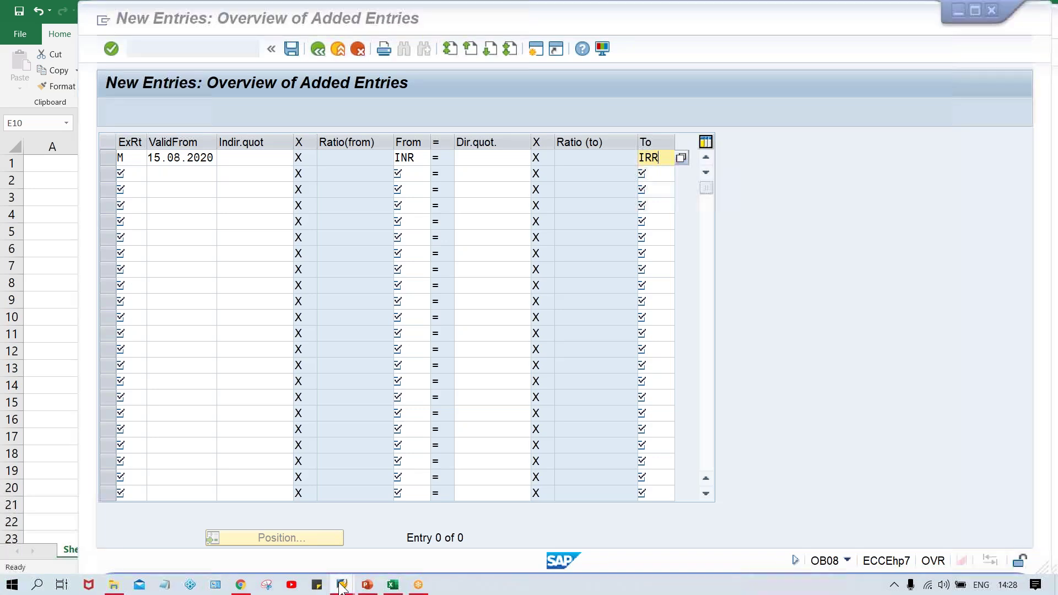
# - Switch to the OBBS translation ratios session and delete the entry of type M from INR to IRR
pyautogui.moveTo(342, 588)
pyautogui.click(441, 534)
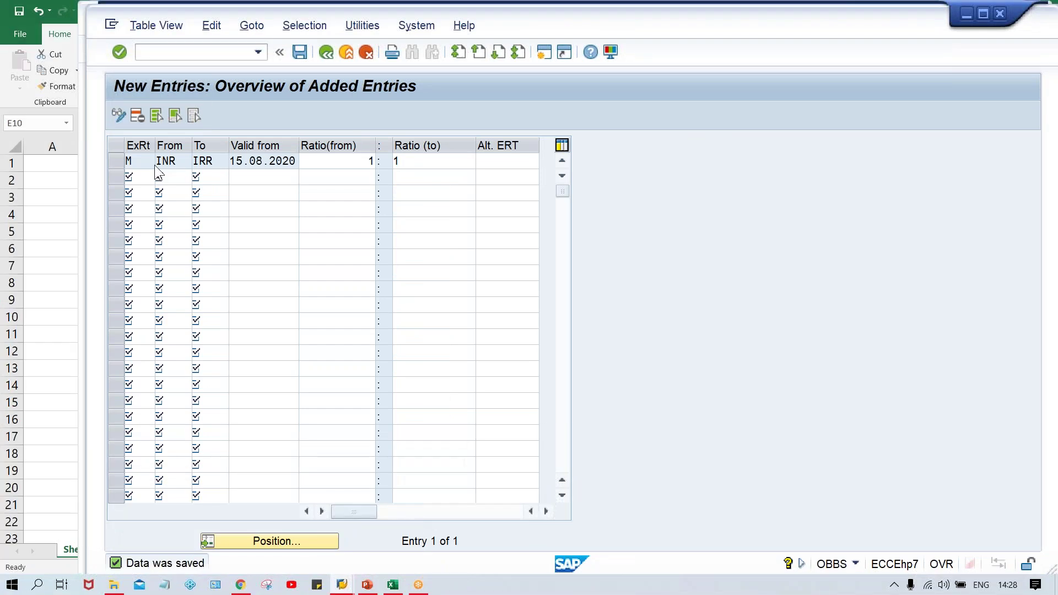
pyautogui.click(116, 160)
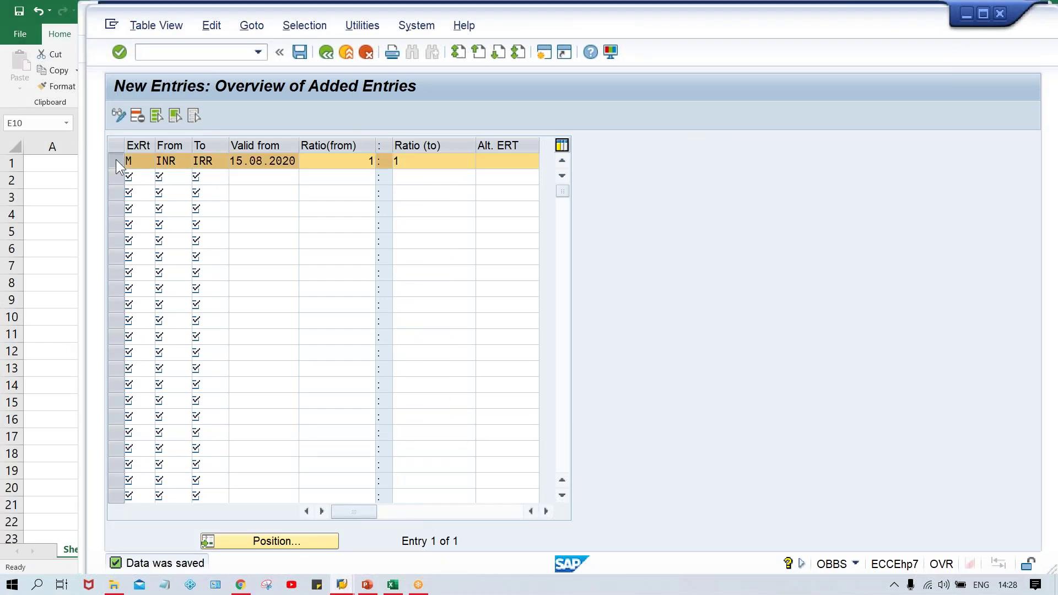
pyautogui.click(137, 114)
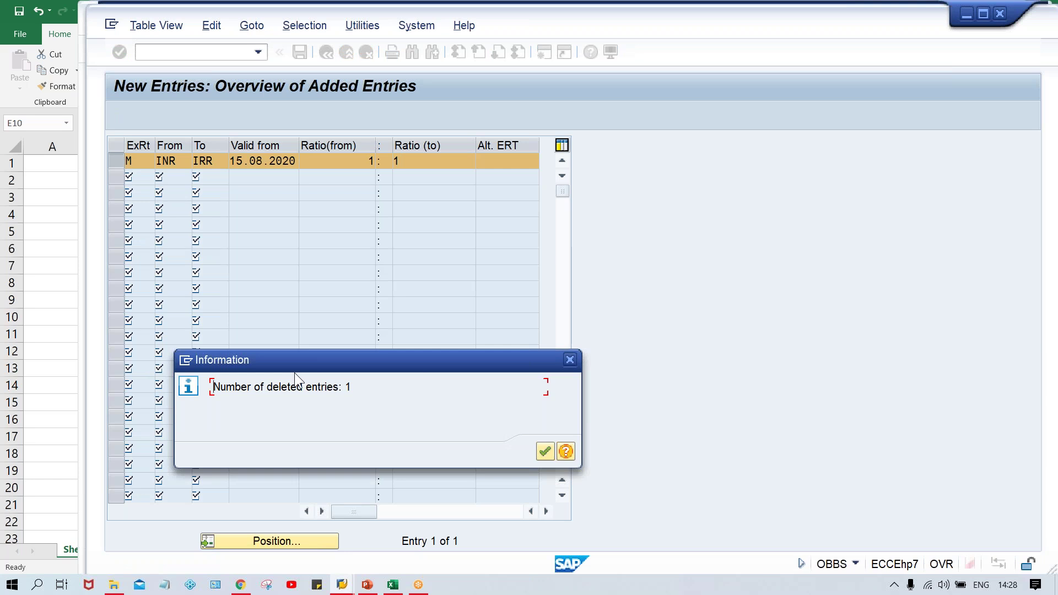
pyautogui.press('Return')
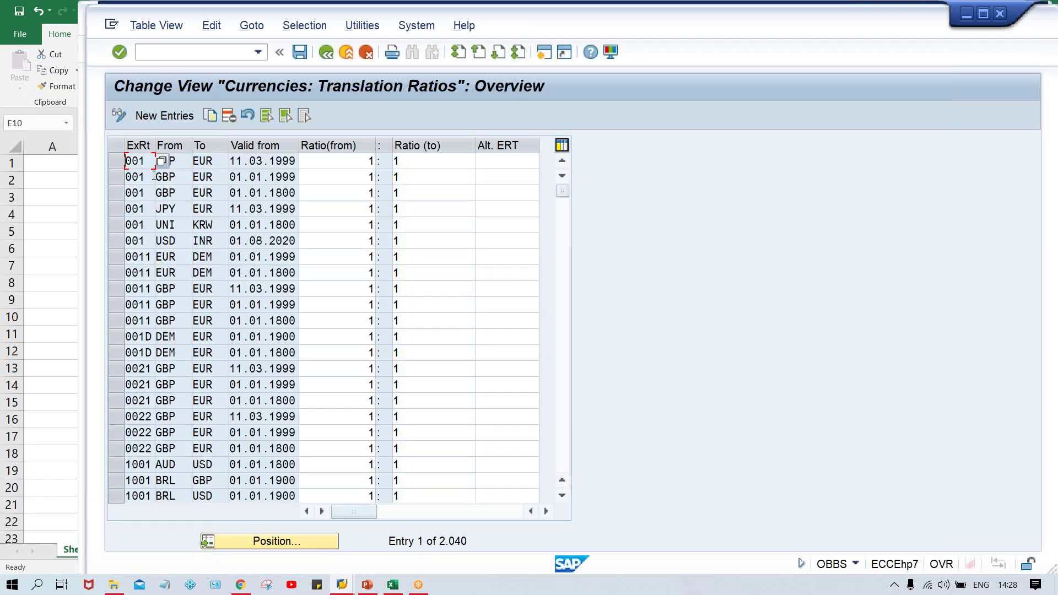
# - Start a new translation ratio entry with exchange rate type M from IRR to INR
pyautogui.click(159, 114)
pyautogui.press('Down')
pyautogui.press('Return')
pyautogui.press('Tab')
pyautogui.write('I')
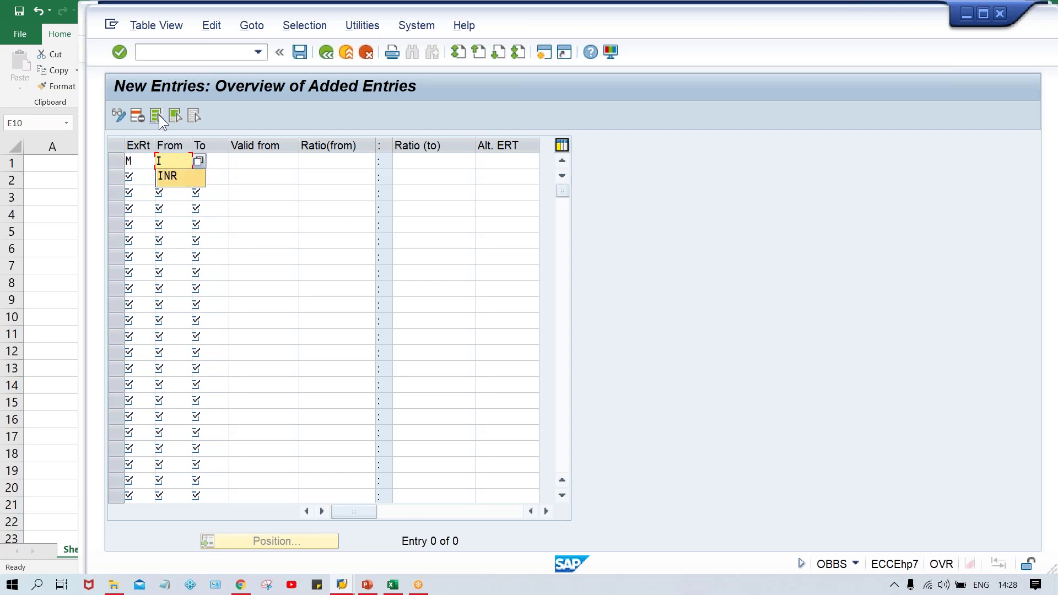
pyautogui.write('RR')
pyautogui.press('Tab')
pyautogui.write('INT')
pyautogui.press('BackSpace')
pyautogui.write('R')
# - Set the IRR to INR entry's valid-from date to 15.08.2020 and its ratio to 1:1, and save it
pyautogui.press('Tab')
pyautogui.press('Tab')
pyautogui.write('1')
pyautogui.press('Tab')
pyautogui.write('1')
pyautogui.press('Return')
pyautogui.press('Down')
pyautogui.press('Return')
pyautogui.press('Return')
pyautogui.hotkey('ctrl', 's')
pyautogui.press('Return')
# - Switch back to the OB08 session and change the exchange rate entry's from currency to IRR and its to currency to INR
pyautogui.hotkey('alt', 'Tab')
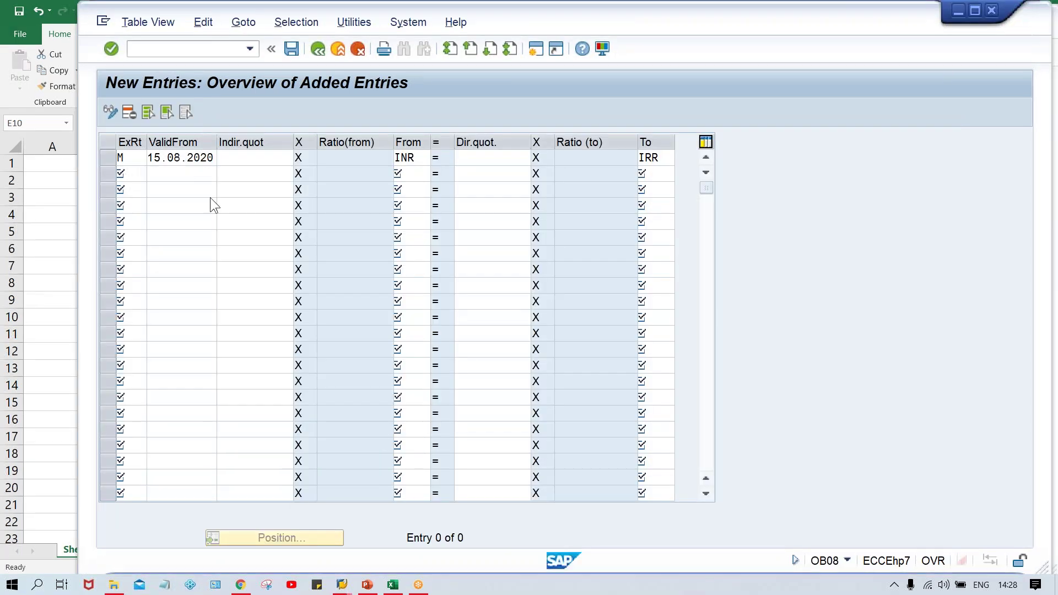
pyautogui.click(420, 160)
pyautogui.press('BackSpace')
pyautogui.press('BackSpace')
pyautogui.write('RR')
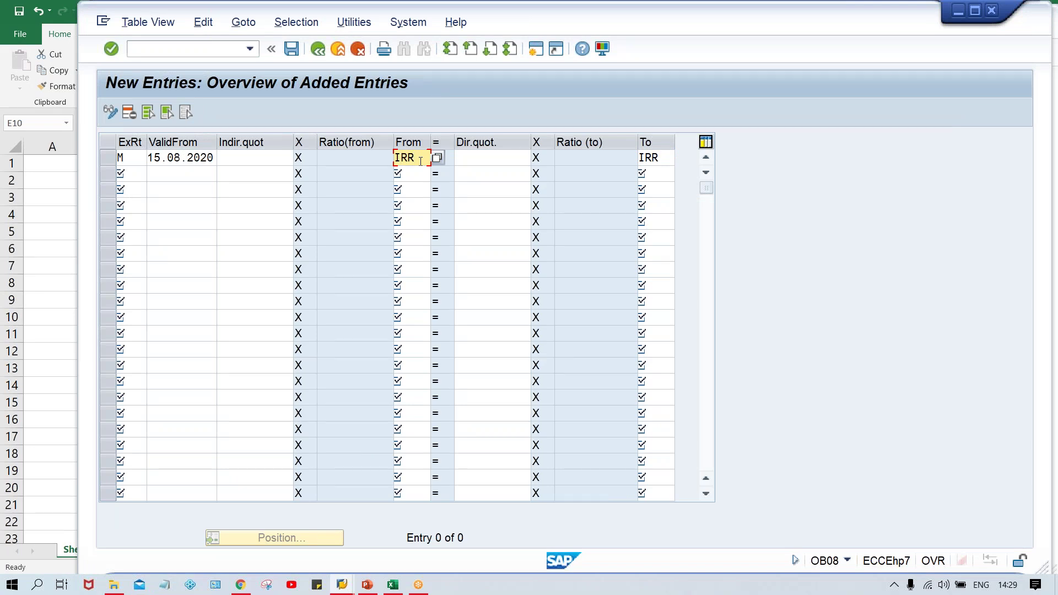
pyautogui.press('Tab')
pyautogui.press('Tab')
pyautogui.press('BackSpace')
pyautogui.press('BackSpace')
pyautogui.write('NR')
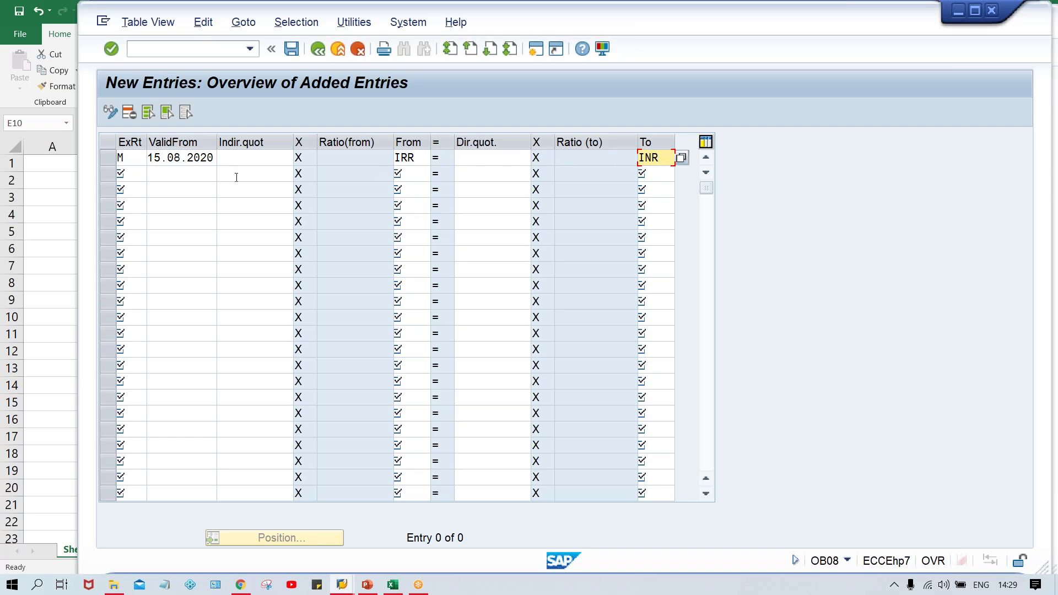
# - Try USD as the entry's from currency with a direct quotation of 50
pyautogui.click(252, 158)
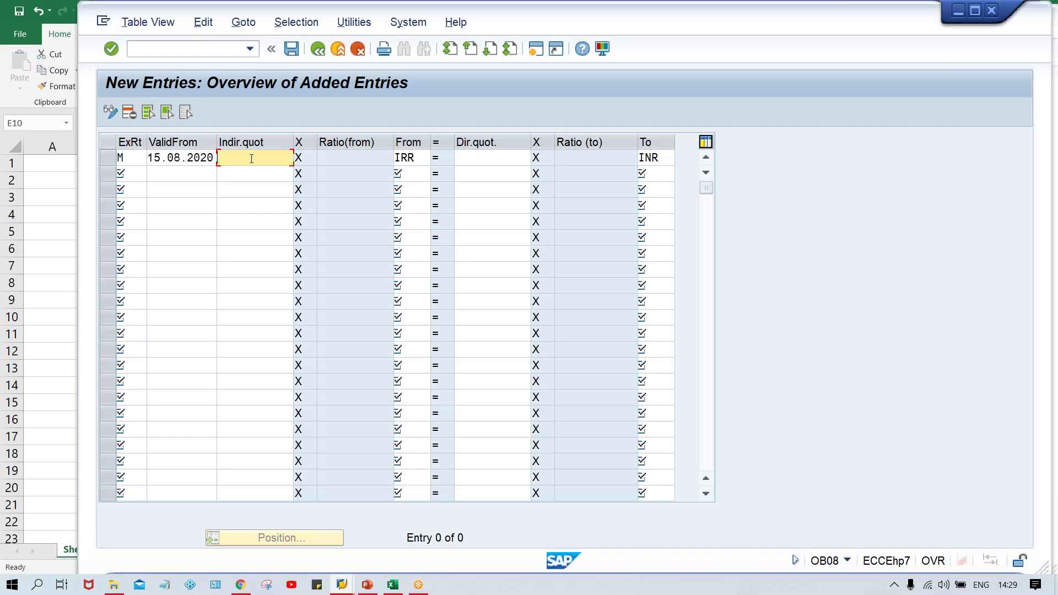
pyautogui.click(420, 157)
pyautogui.moveTo(419, 157); pyautogui.dragTo(396, 158)
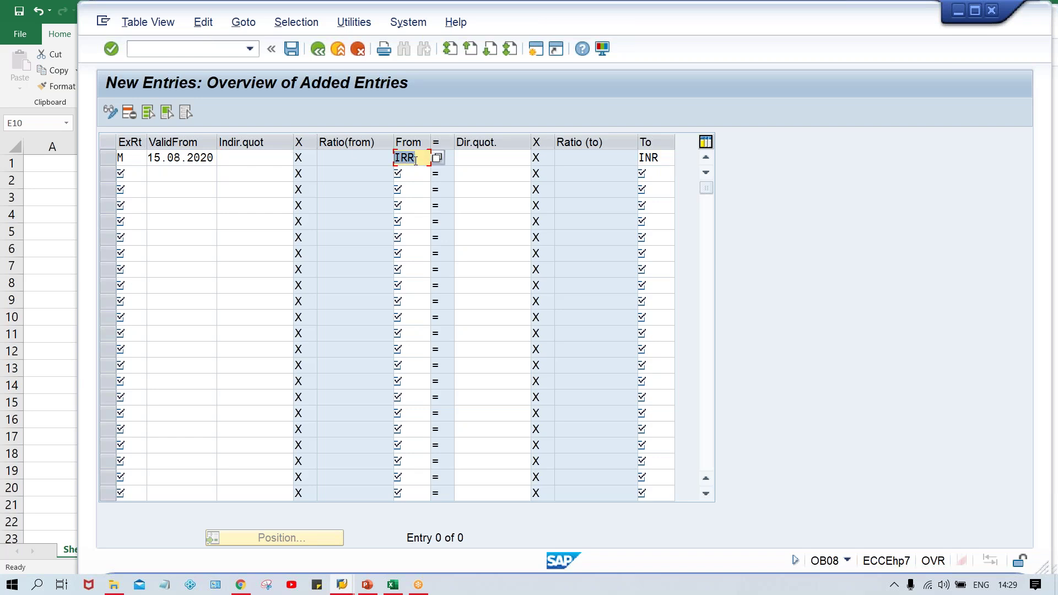
pyautogui.write('USD')
pyautogui.click(493, 161)
pyautogui.write('50')
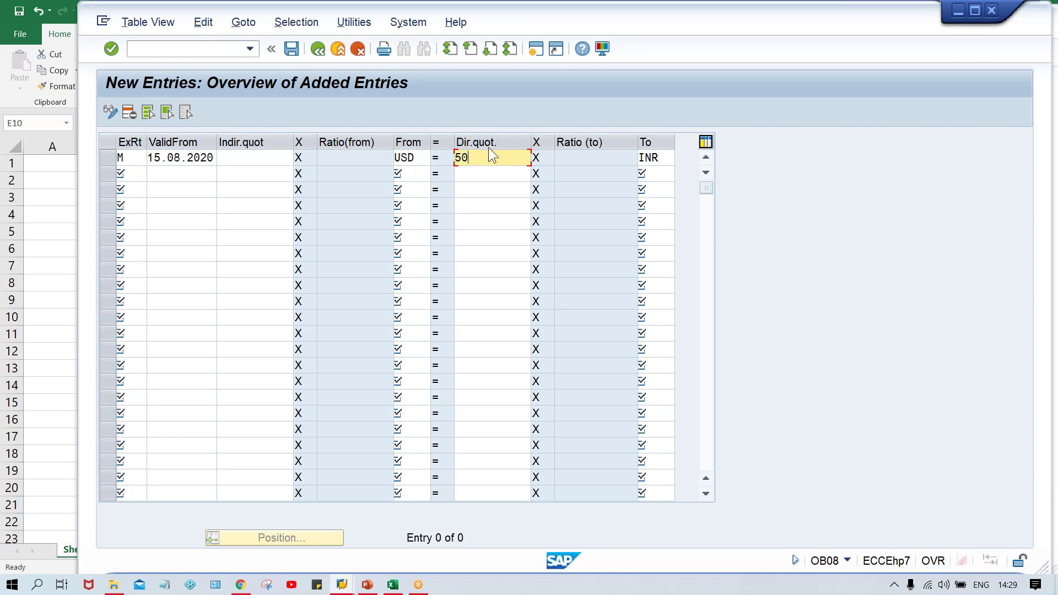
# - Clear the direct quotation and set the entry's from currency back to IRR
pyautogui.press('BackSpace')
pyautogui.press('BackSpace')
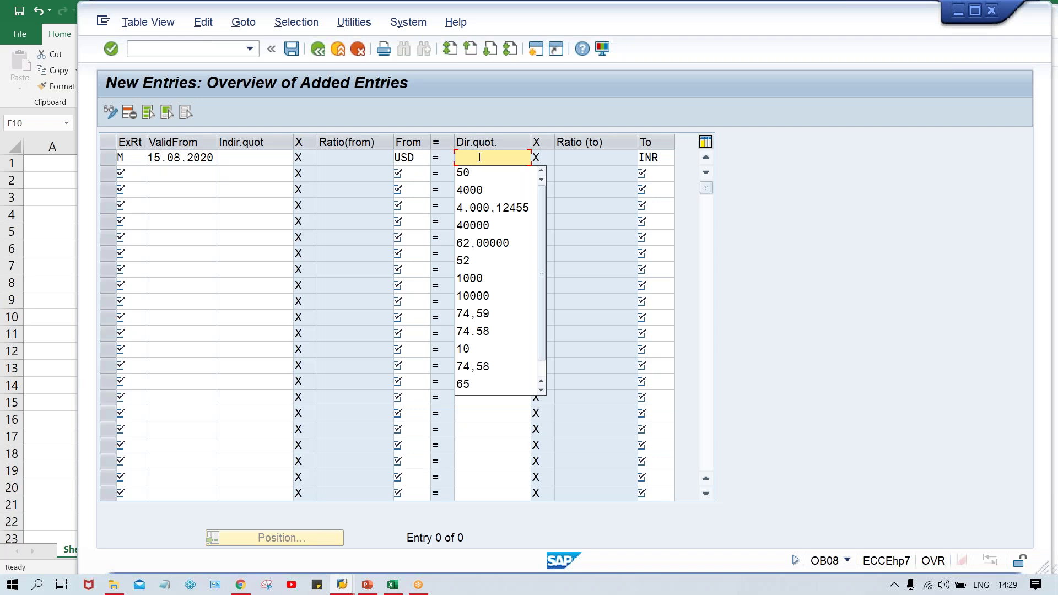
pyautogui.hotkey('shift', 'Tab')
pyautogui.press('BackSpace')
pyautogui.press('BackSpace')
pyautogui.press('BackSpace')
pyautogui.write('IRR')
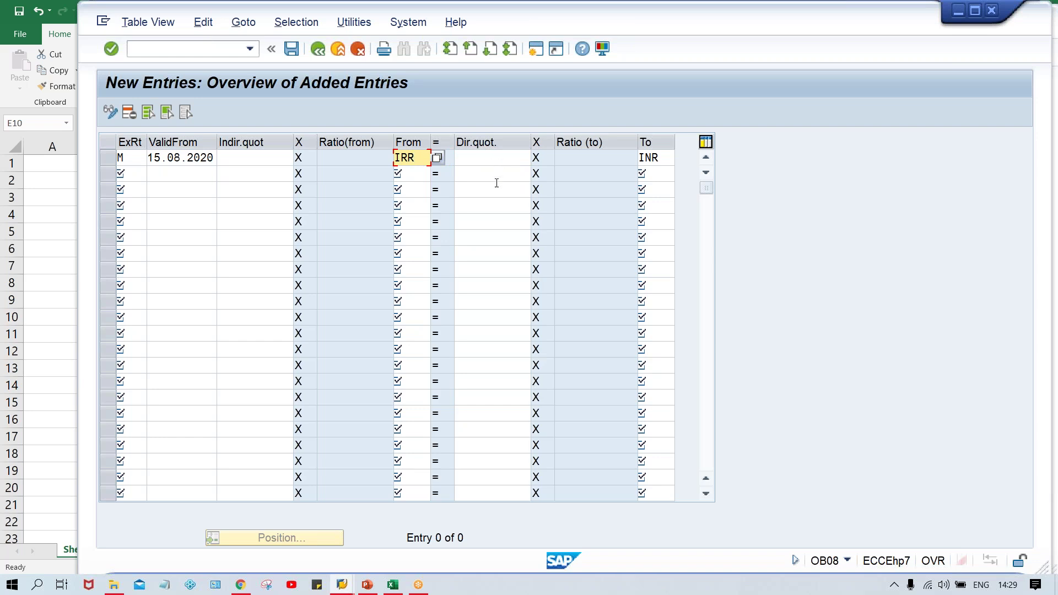
# - Set the indirect quotation of the IRR to INR entry to 560 and validate the entry
pyautogui.click(262, 158)
pyautogui.write('560')
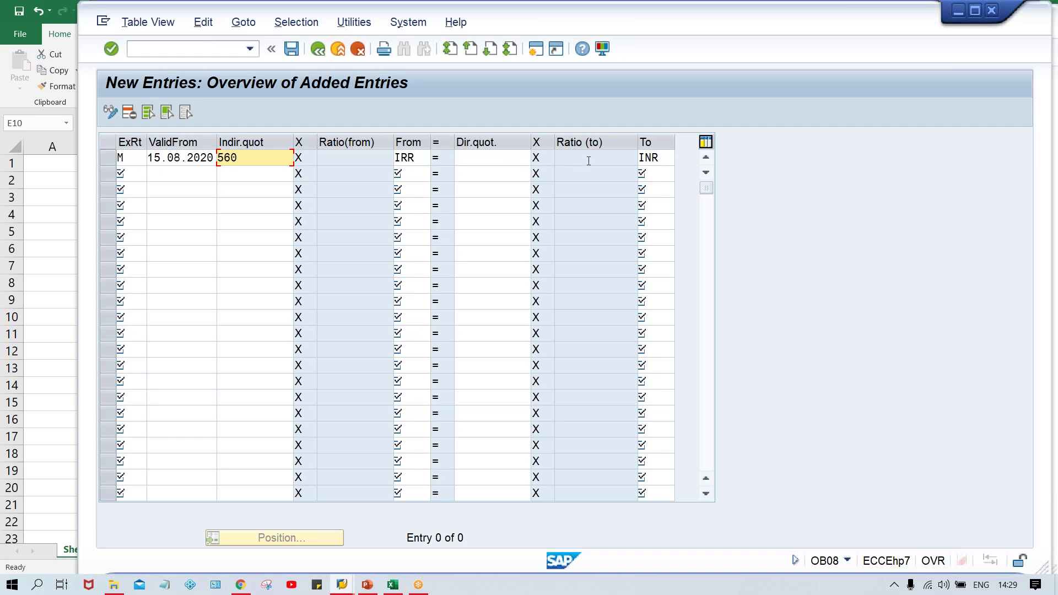
pyautogui.press('Return')
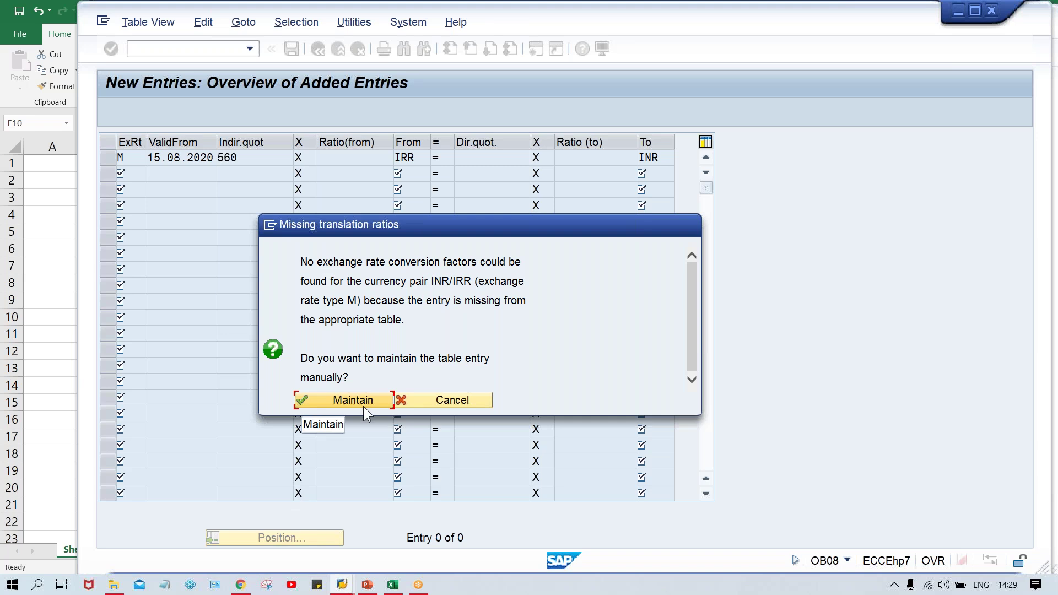
# - Check the ratio entry in OBBS, then maintain the missing INR to IRR ratio in OB08 and try to save it as 1:1 from 15.08.2020
pyautogui.press('Return')
pyautogui.hotkey('alt', 'Tab')
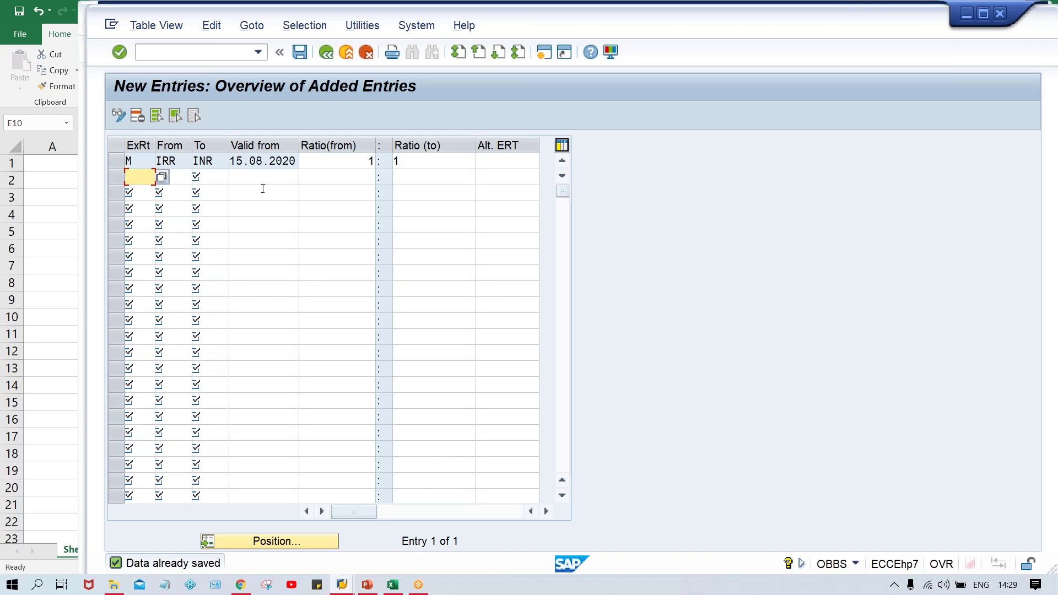
pyautogui.hotkey('alt', 'Tab')
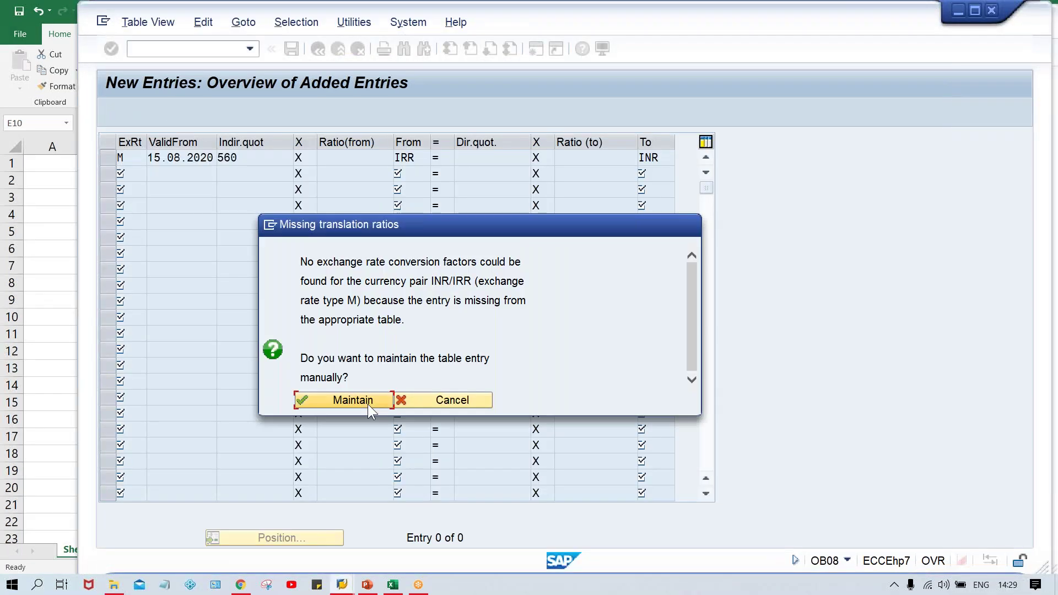
pyautogui.click(368, 403)
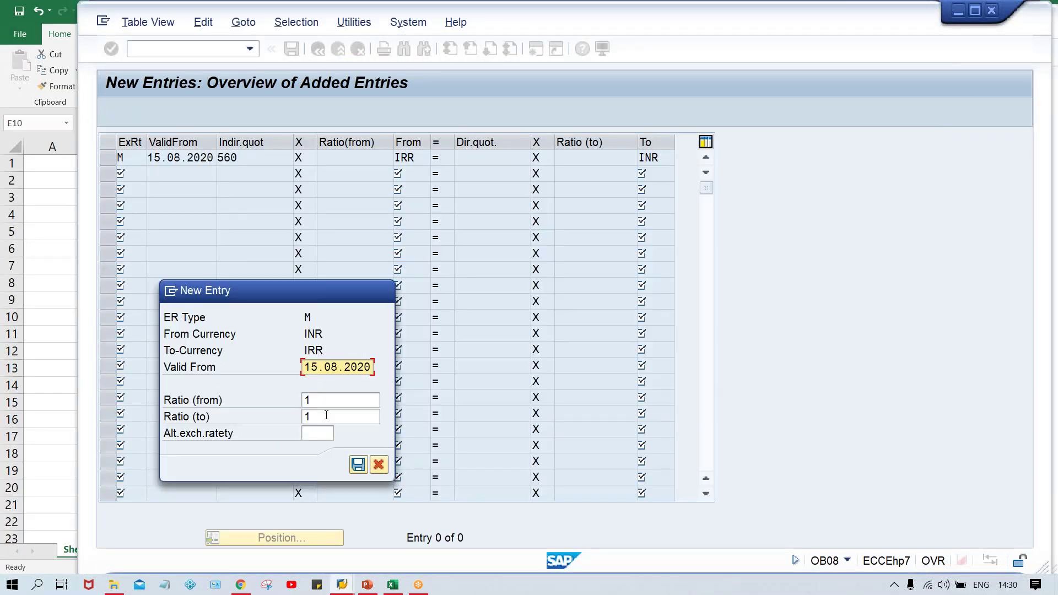
pyautogui.click(357, 465)
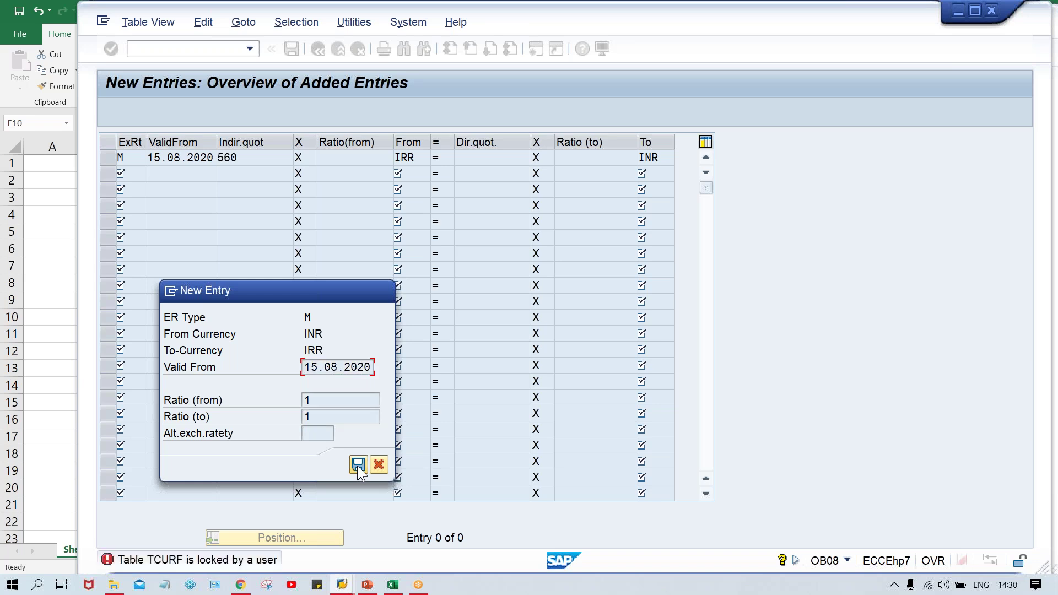
# - Exit the OBBS translation ratios session and save the pending INR to IRR ratio entry in the OB08 session
pyautogui.hotkey('alt', 'Tab')
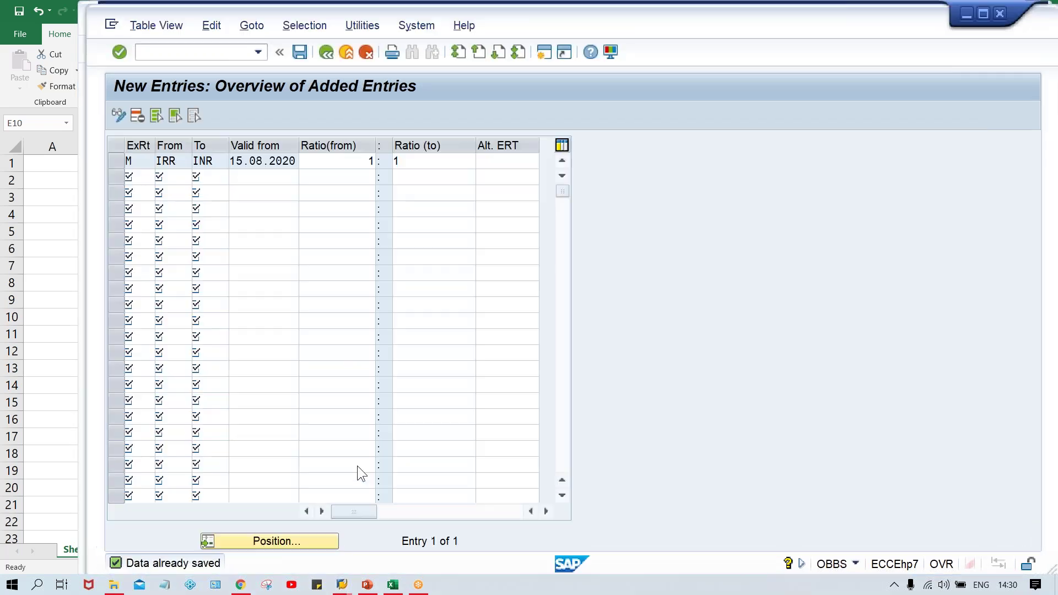
pyautogui.press('F3')
pyautogui.press('F3')
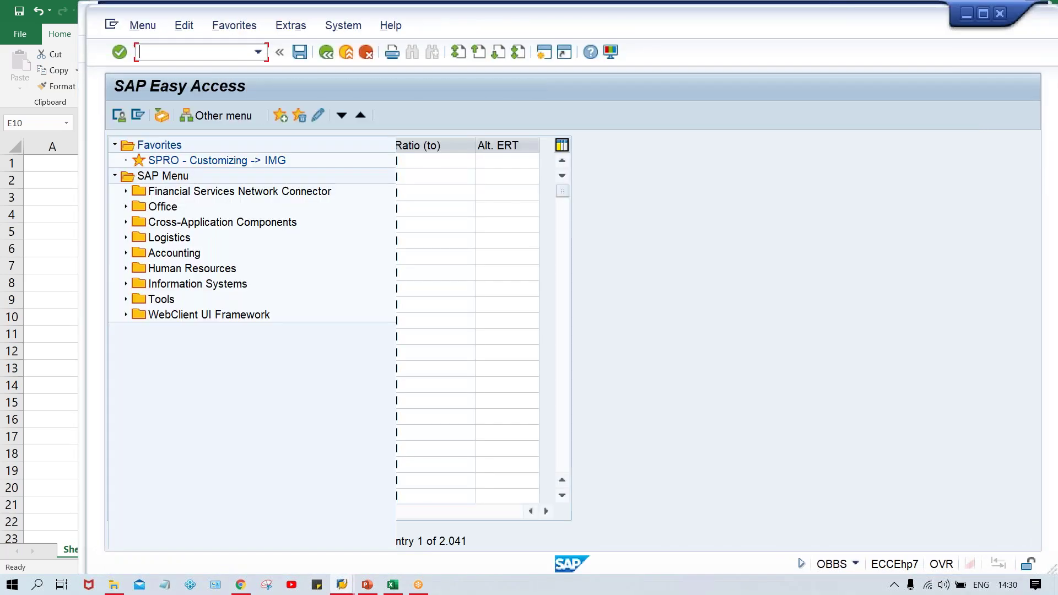
pyautogui.hotkey('alt', 'Tab')
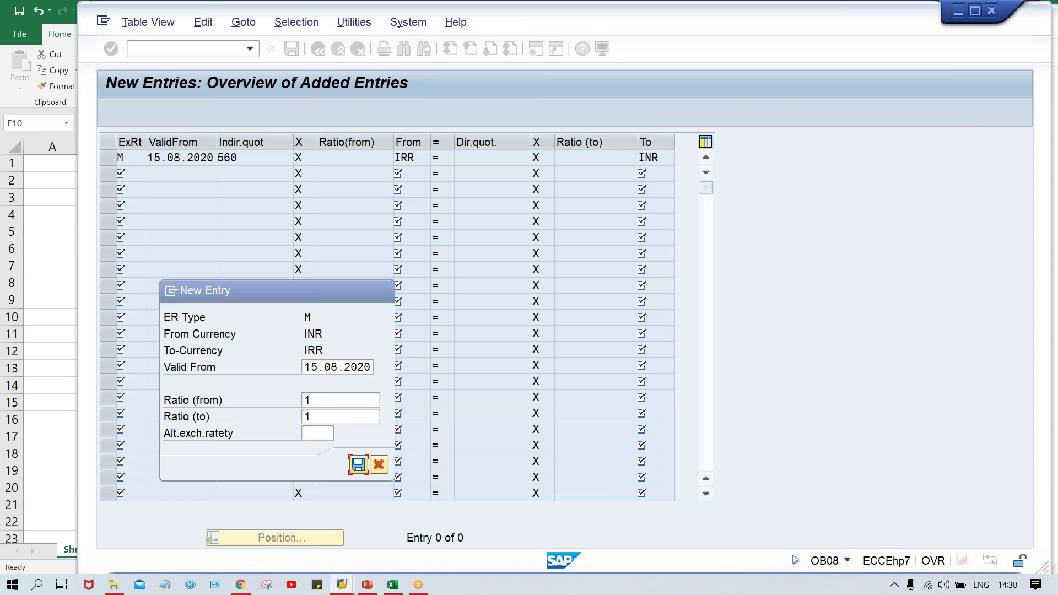
pyautogui.press('Return')
pyautogui.click(390, 282)
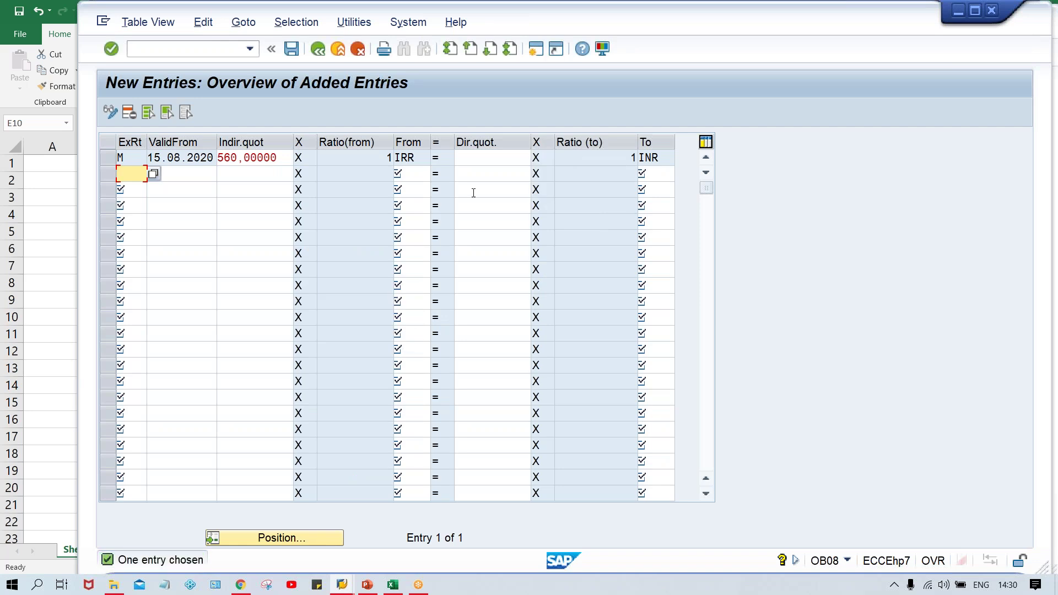
# - Examine the exchange rate entry's indirect quotation, direct quotation, ratio and currency fields
pyautogui.click(278, 158)
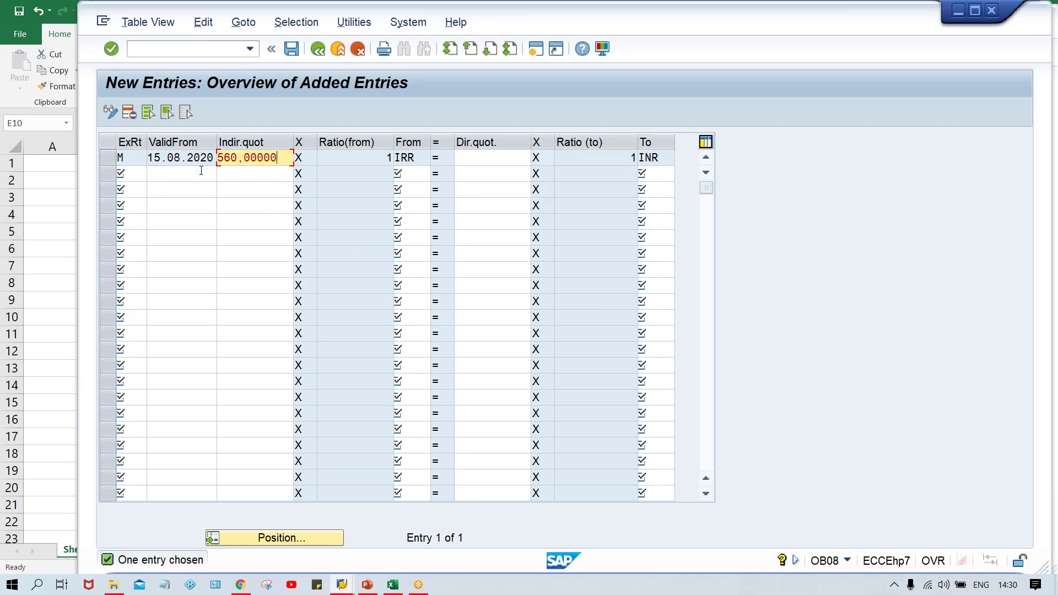
pyautogui.click(485, 161)
pyautogui.click(595, 161)
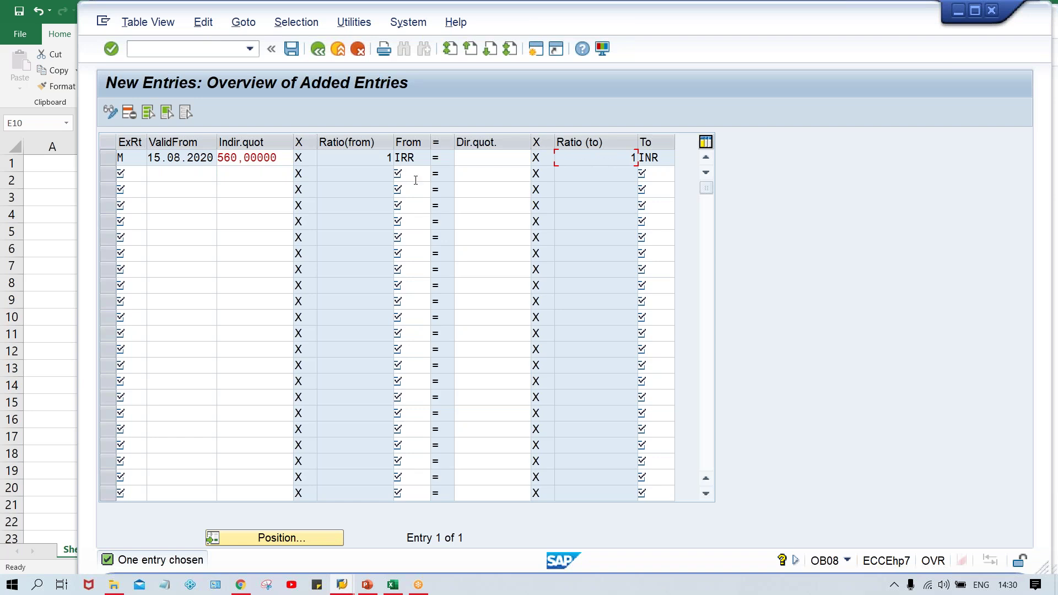
pyautogui.click(360, 158)
pyautogui.doubleClick(275, 158)
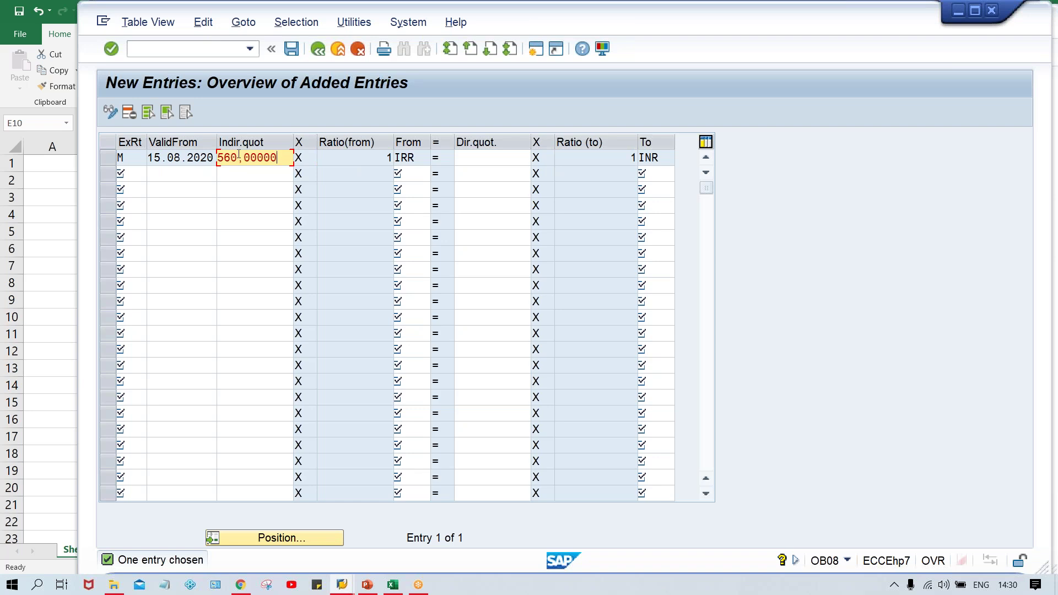
pyautogui.click(411, 157)
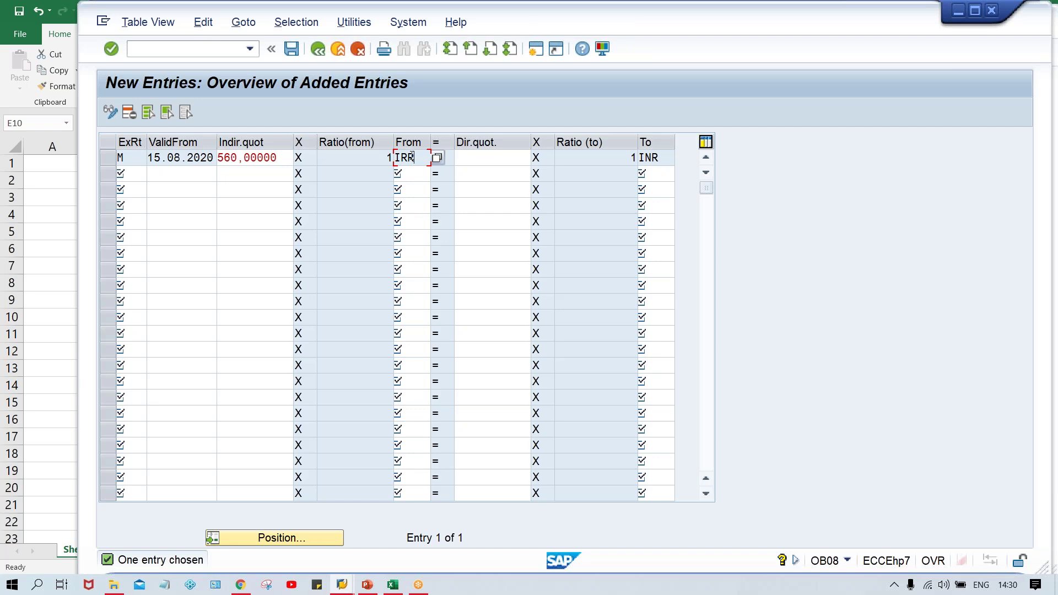
pyautogui.moveTo(278, 158); pyautogui.dragTo(215, 160)
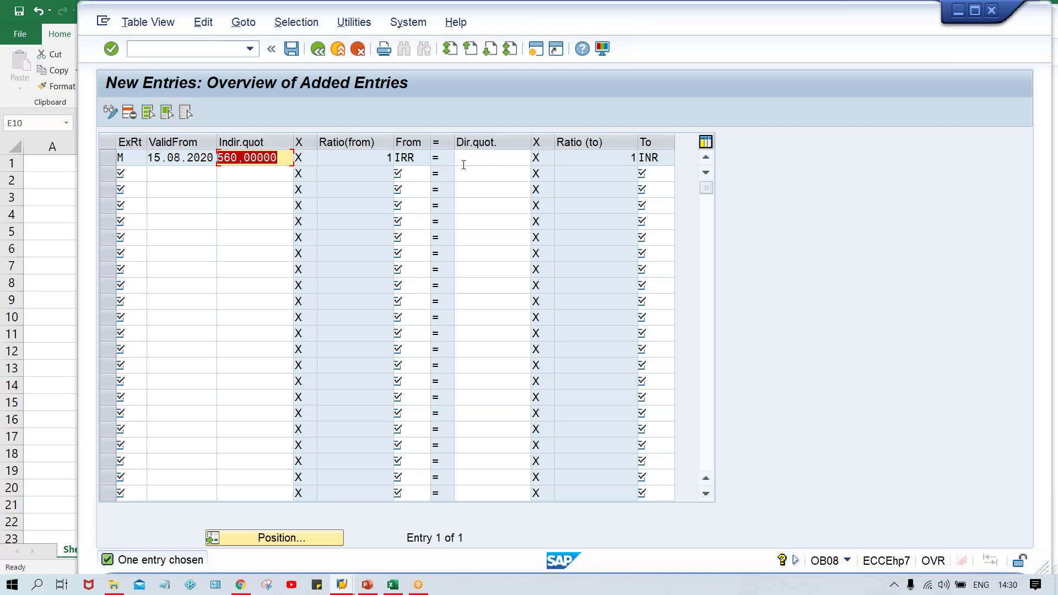
pyautogui.click(411, 173)
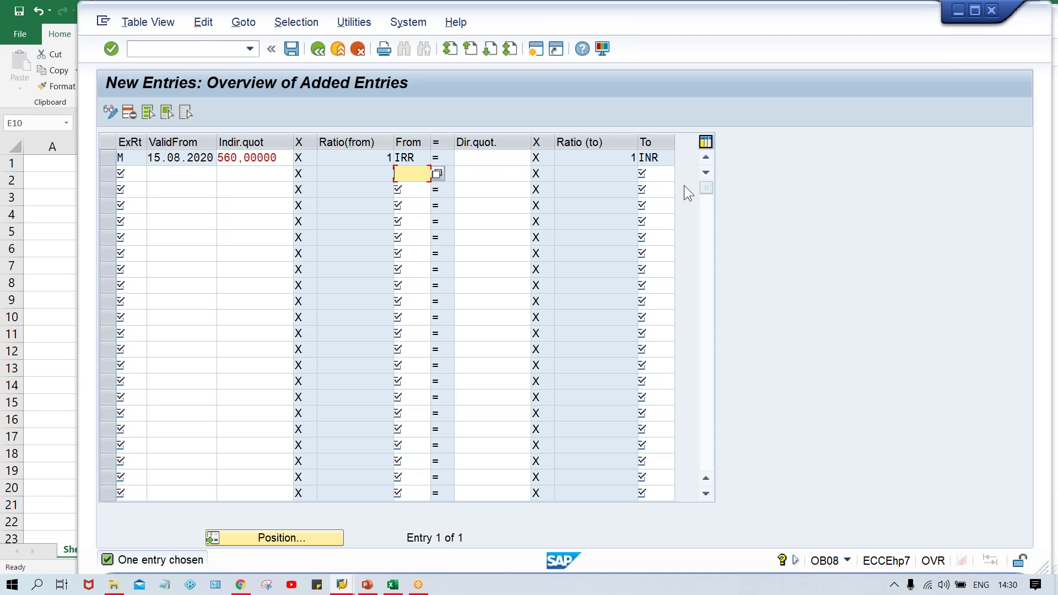
pyautogui.click(504, 170)
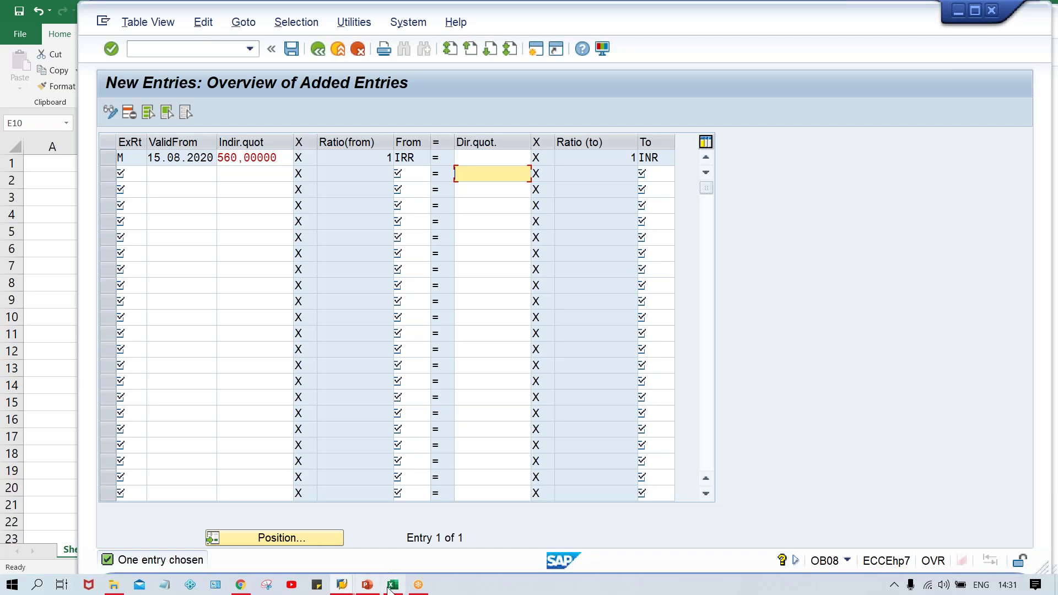
# - Switch to the Class workbook in Excel and review the direct and indirect quotation rates in F9:G10
pyautogui.moveTo(390, 587)
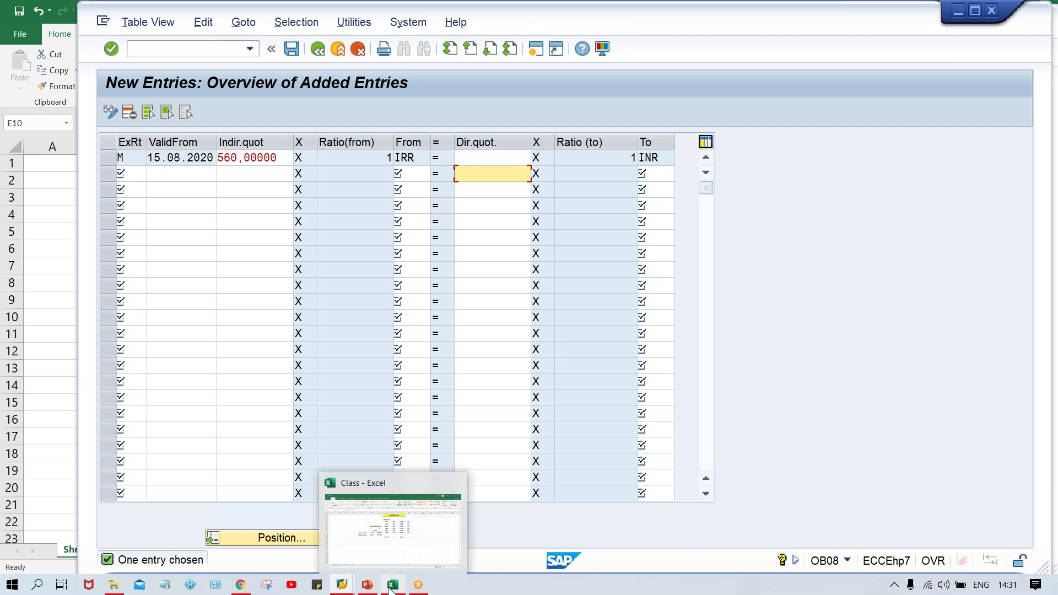
pyautogui.click(390, 546)
pyautogui.click(351, 304)
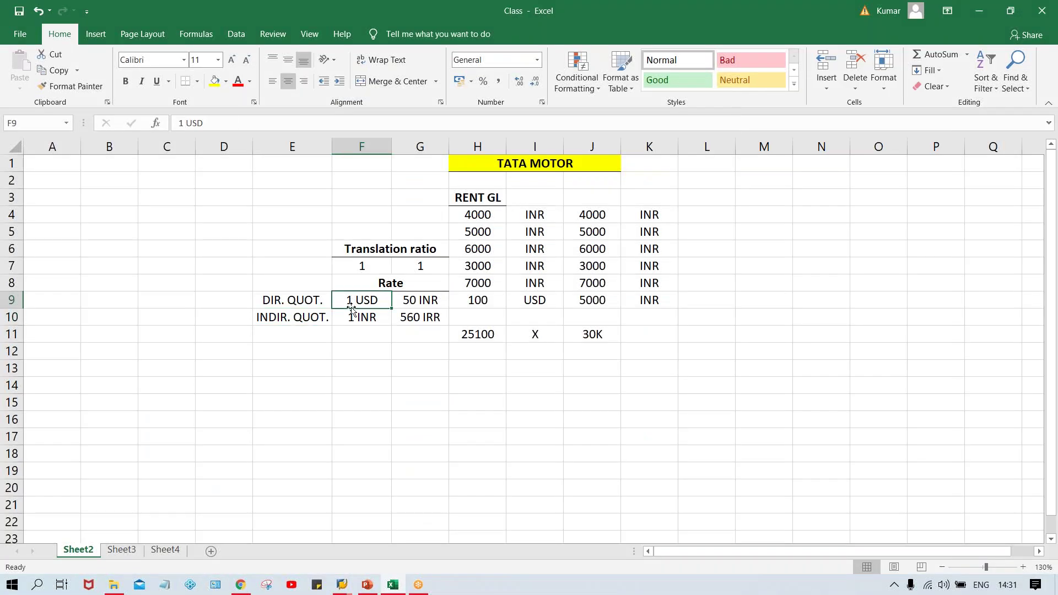
pyautogui.click(425, 318)
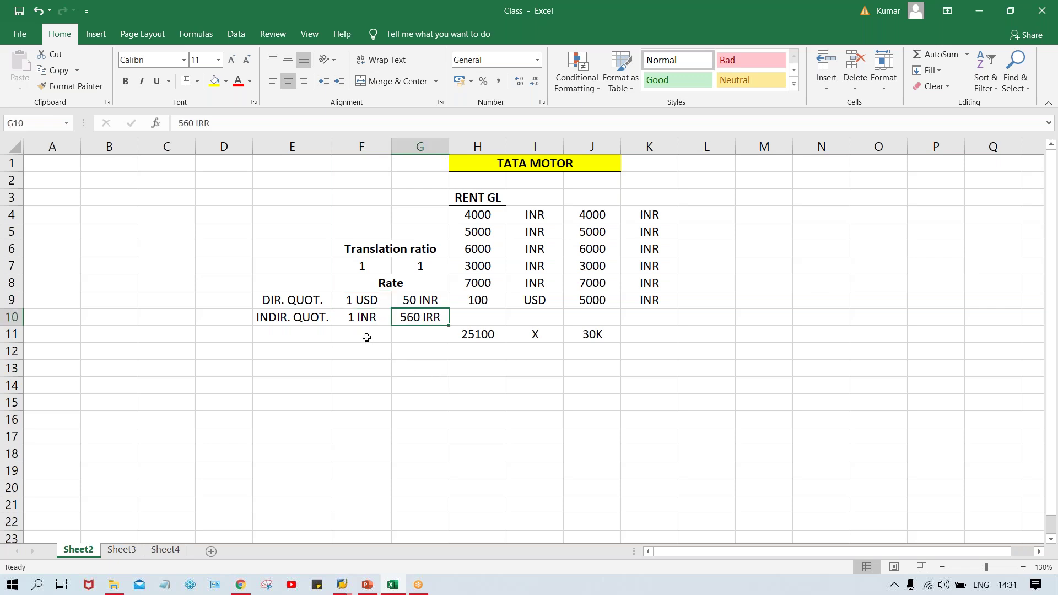
pyautogui.click(361, 318)
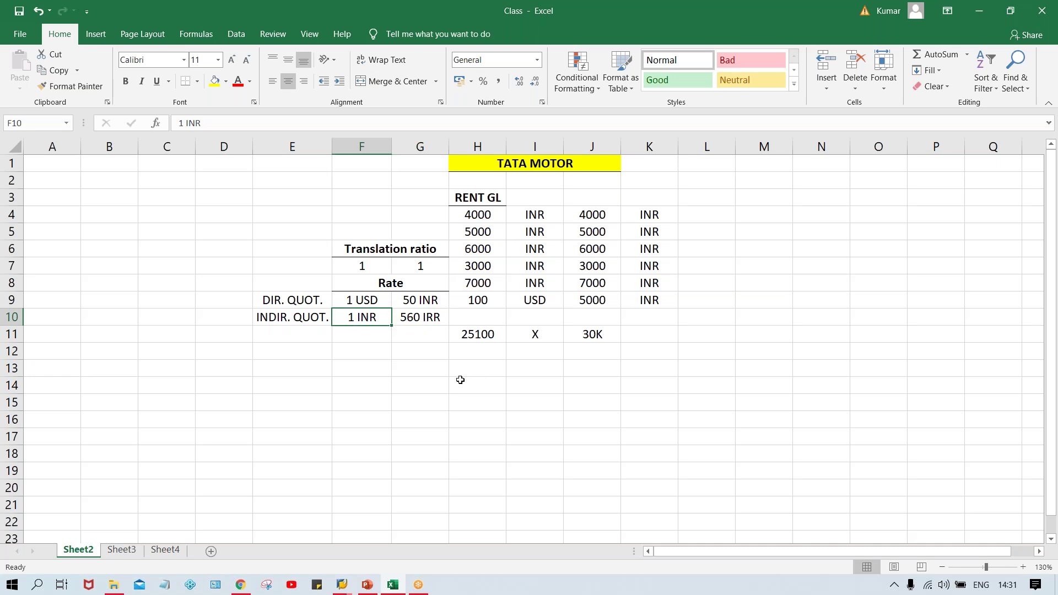
pyautogui.click(447, 315)
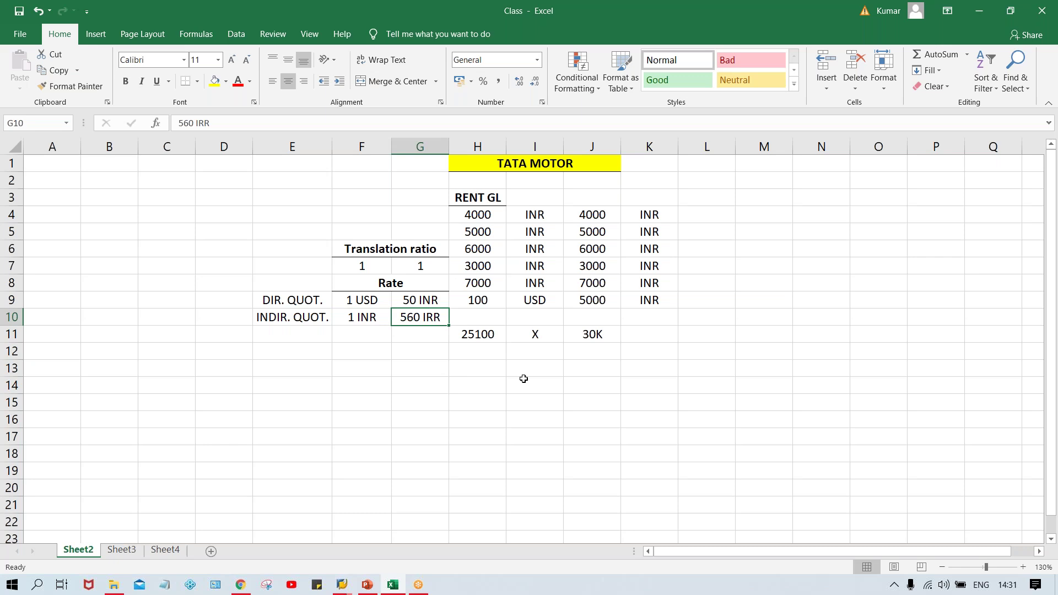
# - Compare the direct and indirect quotation rates in E9:G10, and switch to the Foreign Currency Setting slide in PowerPoint
pyautogui.click(361, 318)
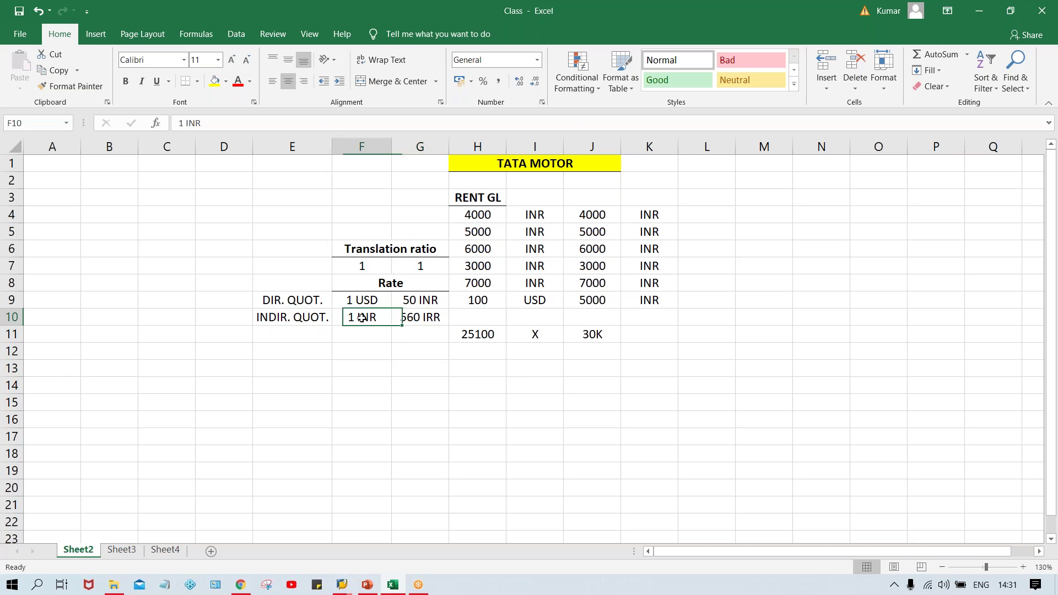
pyautogui.click(428, 319)
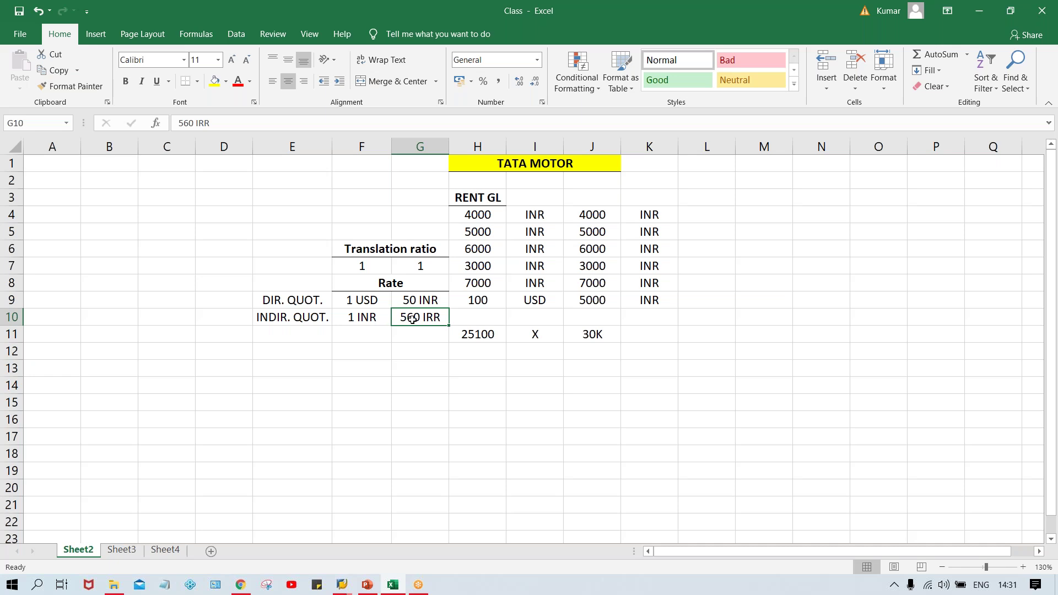
pyautogui.click(366, 318)
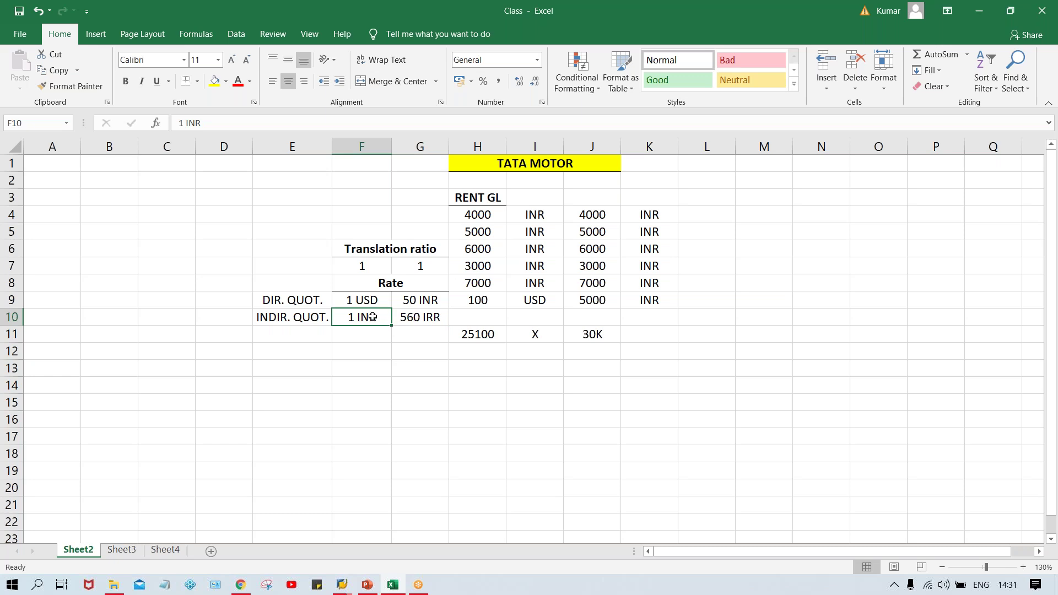
pyautogui.click(422, 318)
pyautogui.click(376, 318)
pyautogui.click(422, 318)
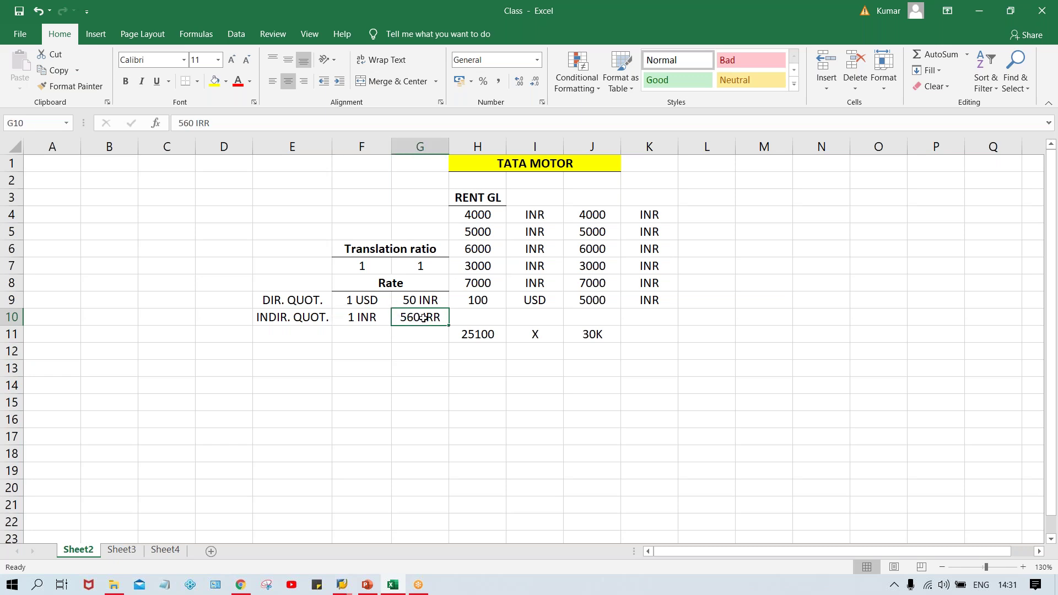
pyautogui.click(361, 300)
pyautogui.click(421, 299)
pyautogui.click(369, 299)
pyautogui.click(294, 302)
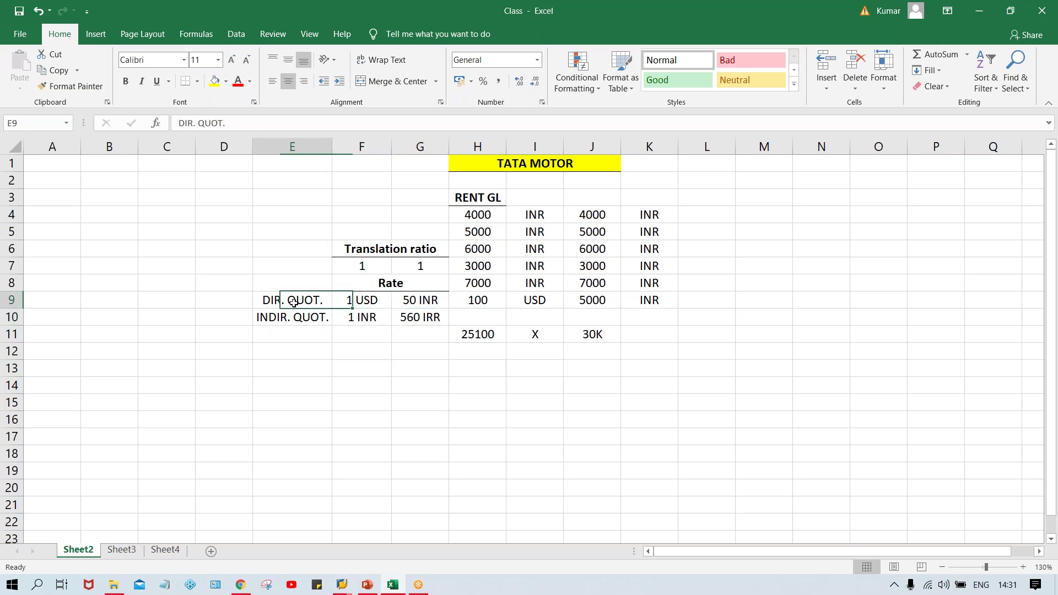
pyautogui.click(417, 318)
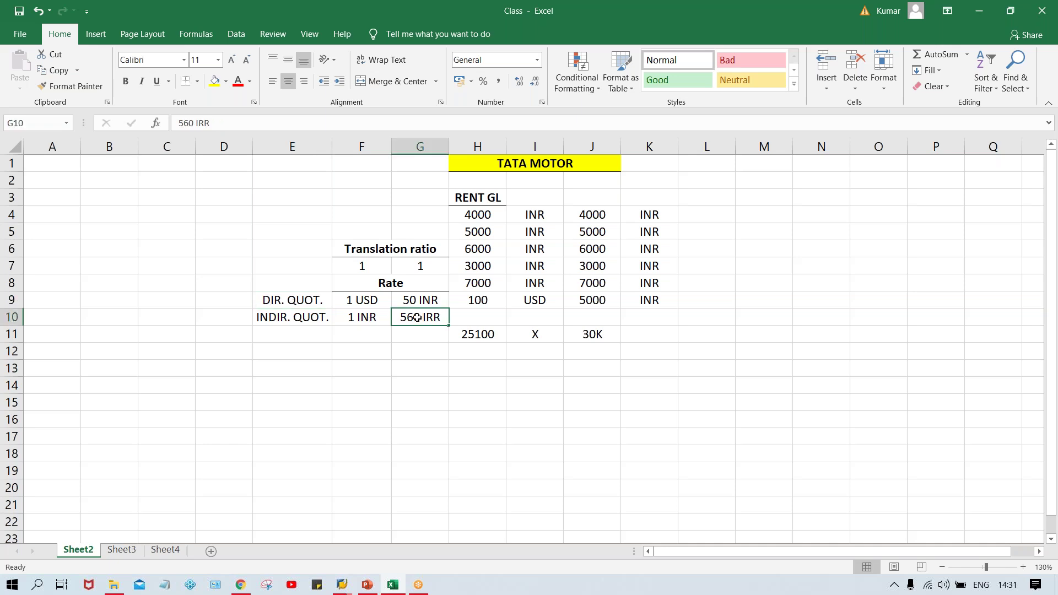
pyautogui.click(274, 321)
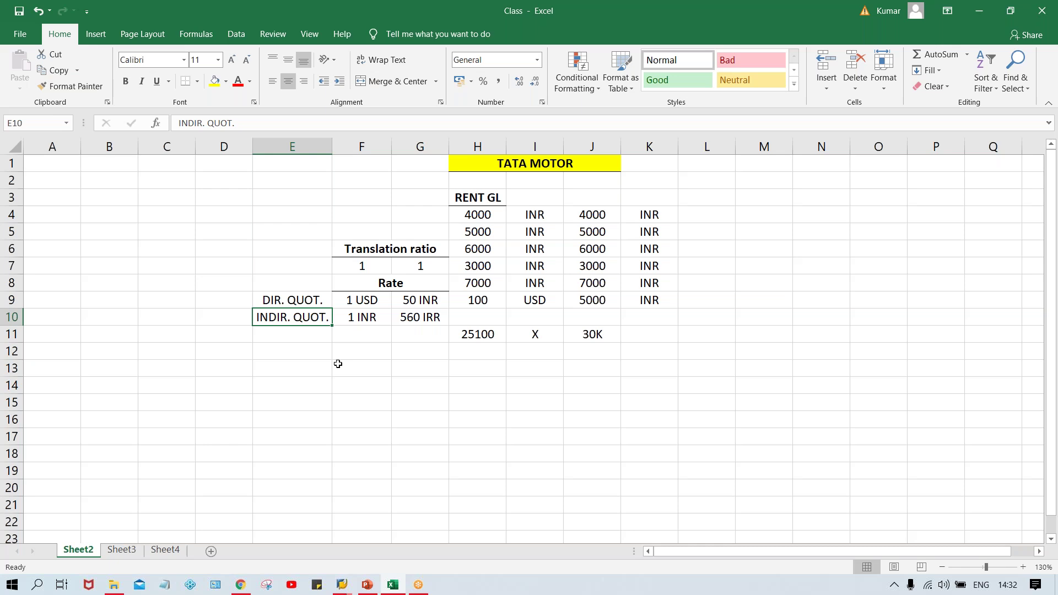
pyautogui.click(368, 585)
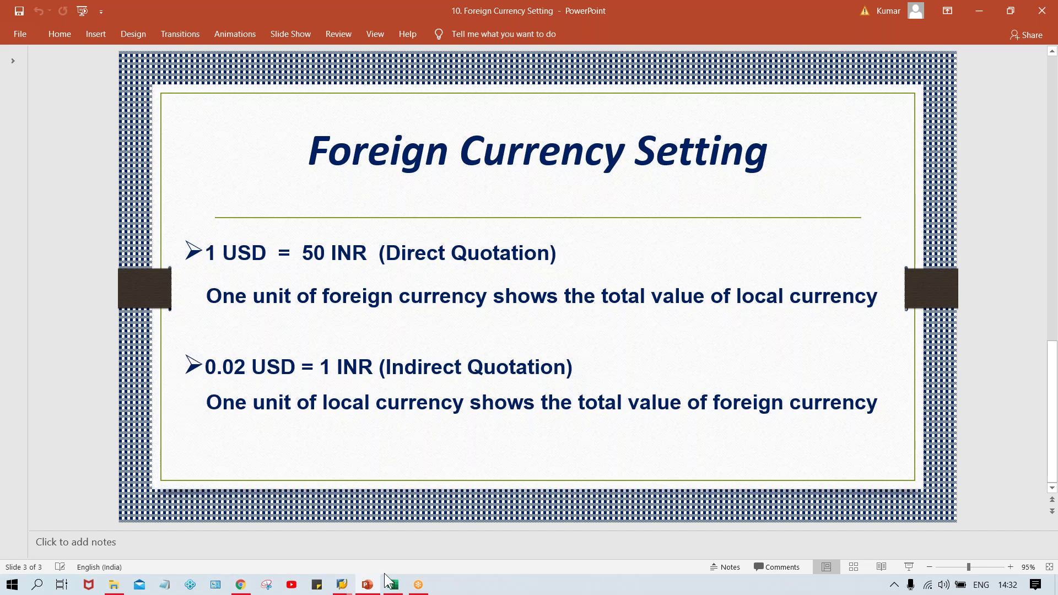
# - Switch to the SAP exchange rate session and return from the new entries to the Currency Exchange Rates overview
pyautogui.moveTo(337, 586)
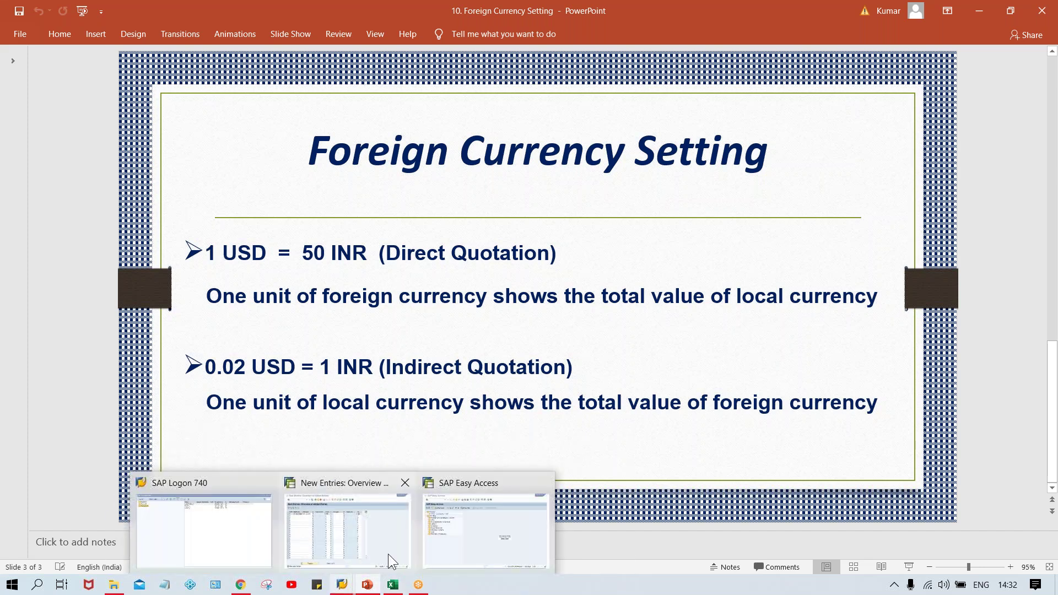
pyautogui.click(388, 553)
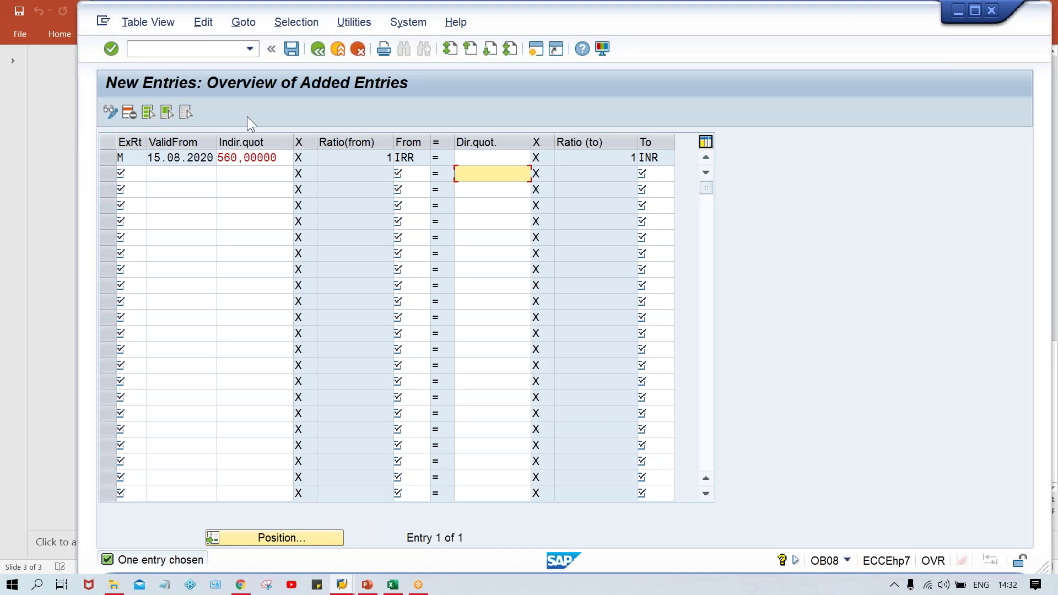
pyautogui.click(319, 47)
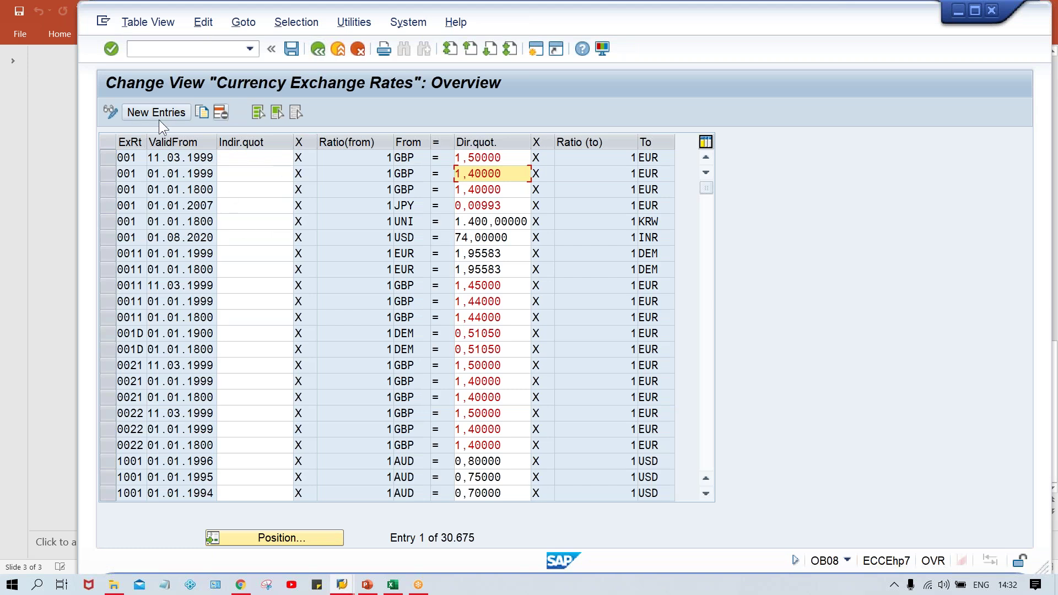
# - Position the exchange rate list at rate type M, from USD to INR, valid from 15.08.2020
pyautogui.click(295, 541)
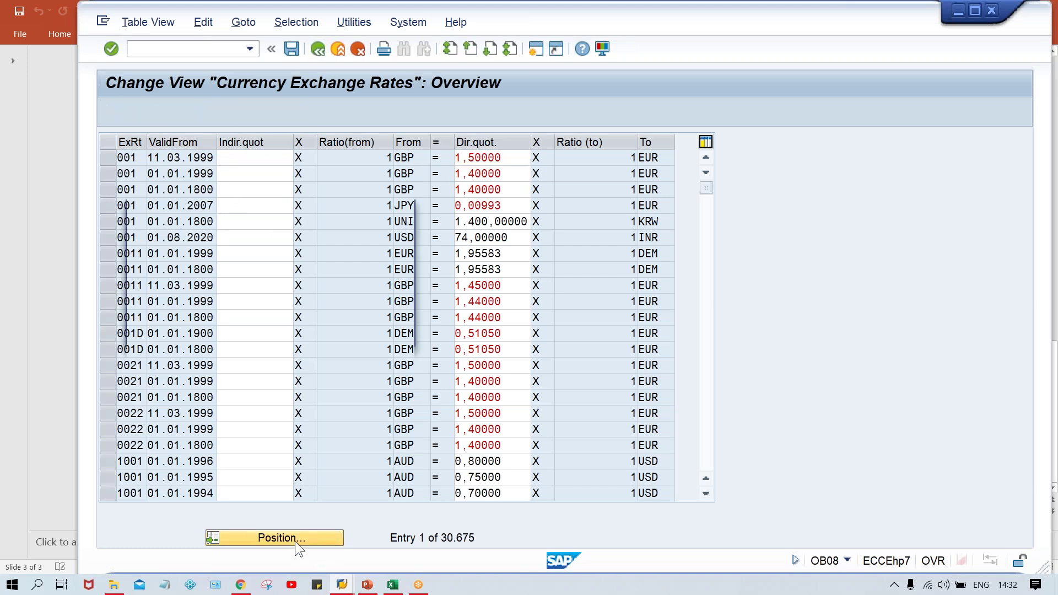
pyautogui.write('M')
pyautogui.press('Tab')
pyautogui.write('USD')
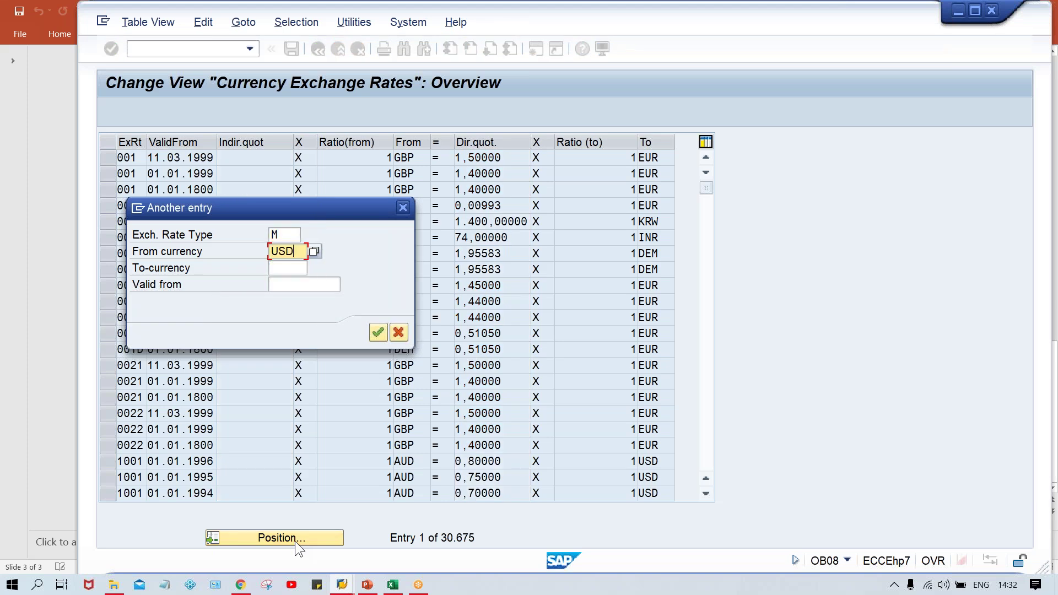
pyautogui.press('Tab')
pyautogui.write('INR')
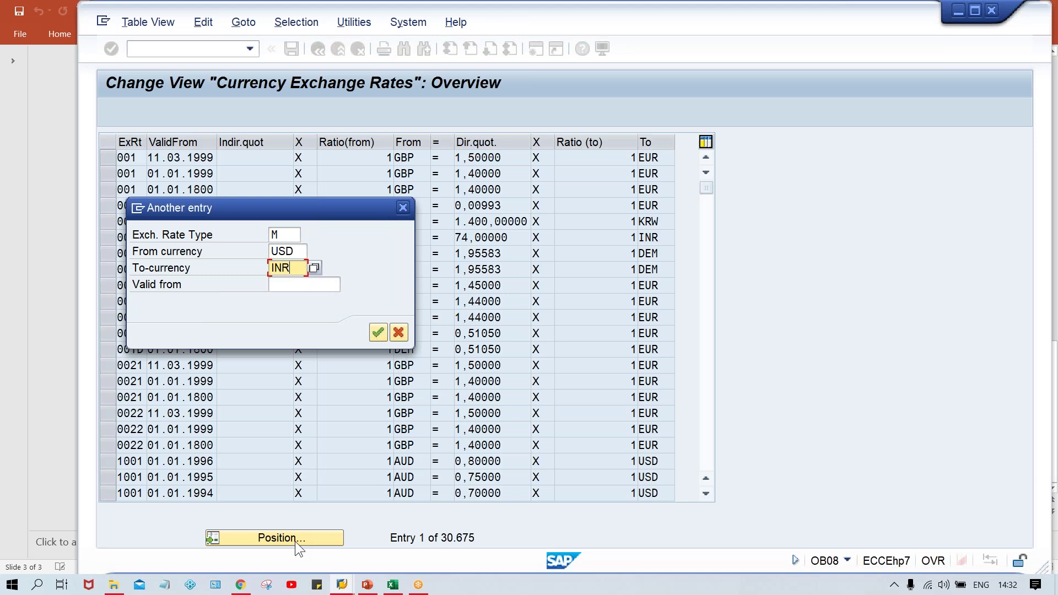
pyautogui.press('Tab')
pyautogui.press('Down')
pyautogui.press('Down')
pyautogui.press('Down')
pyautogui.press('Down')
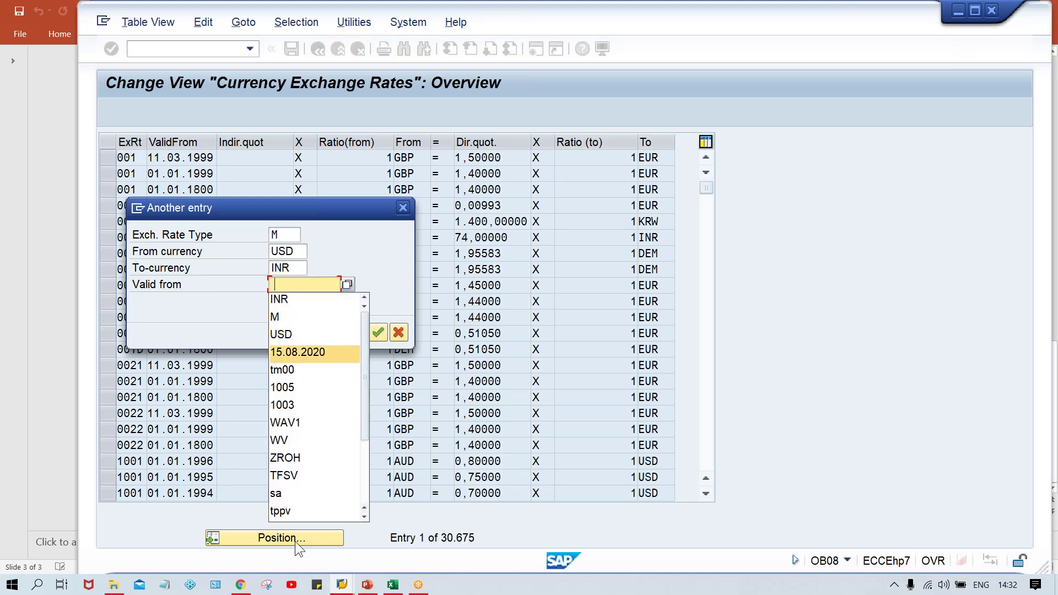
pyautogui.press('Return')
pyautogui.press('Return')
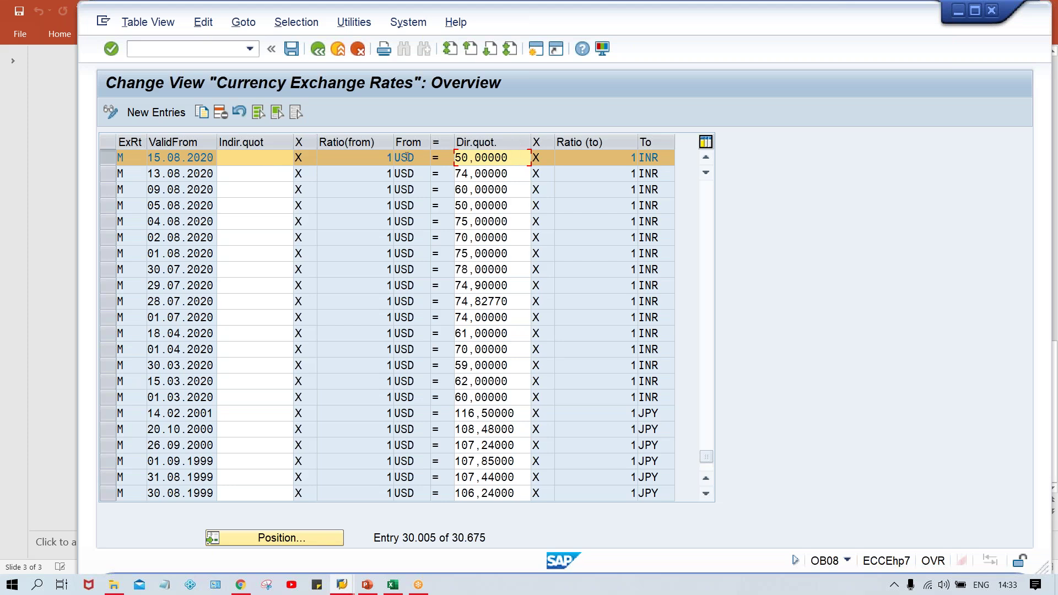
# - Review the 15.08.2020 USD to INR exchange rate entry and clear its direct quotation
pyautogui.moveTo(508, 158); pyautogui.dragTo(445, 164)
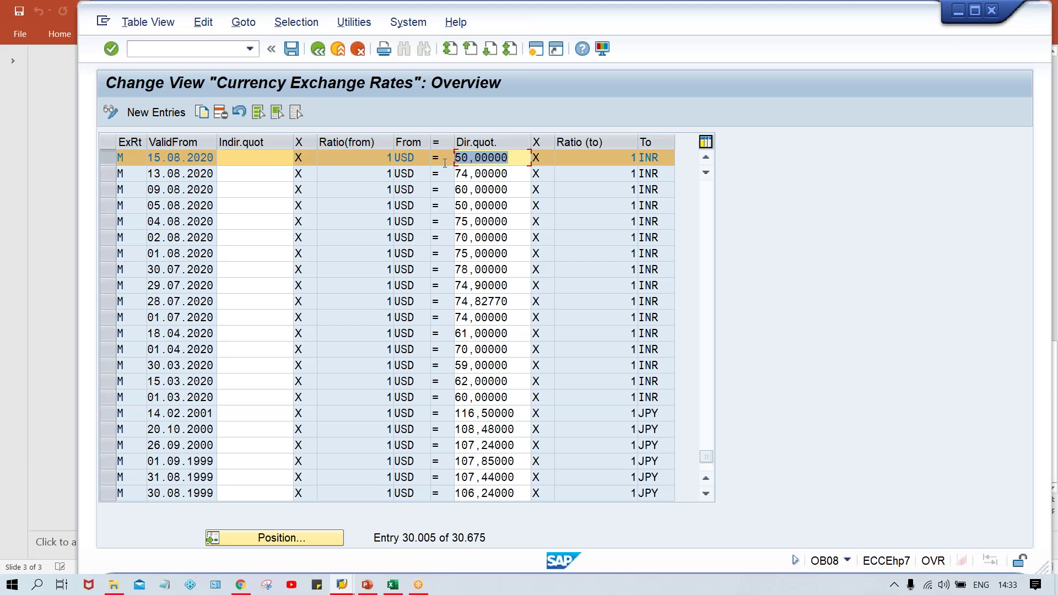
pyautogui.click(520, 160)
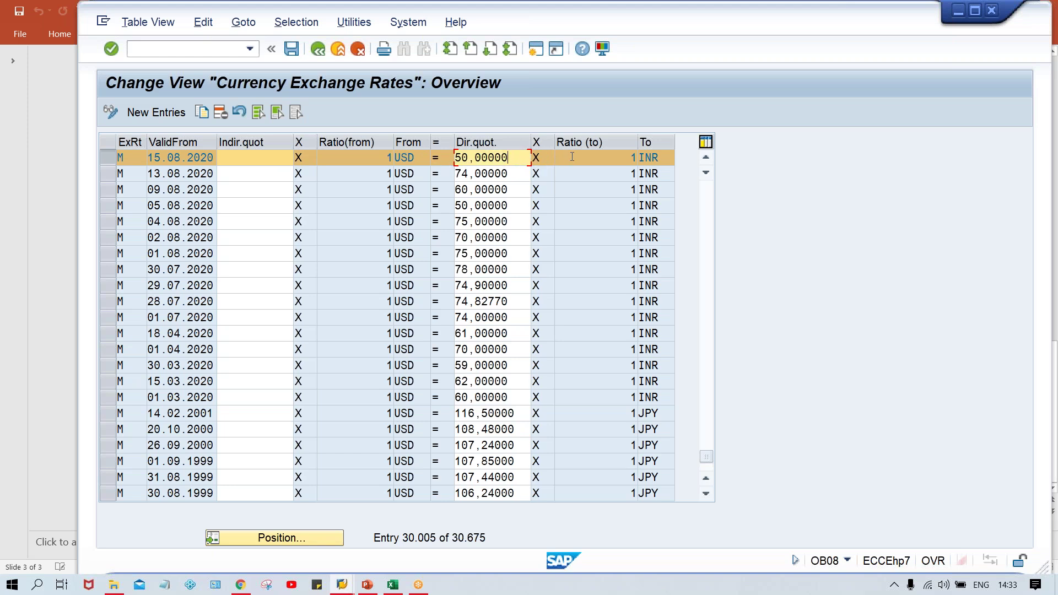
pyautogui.click(398, 160)
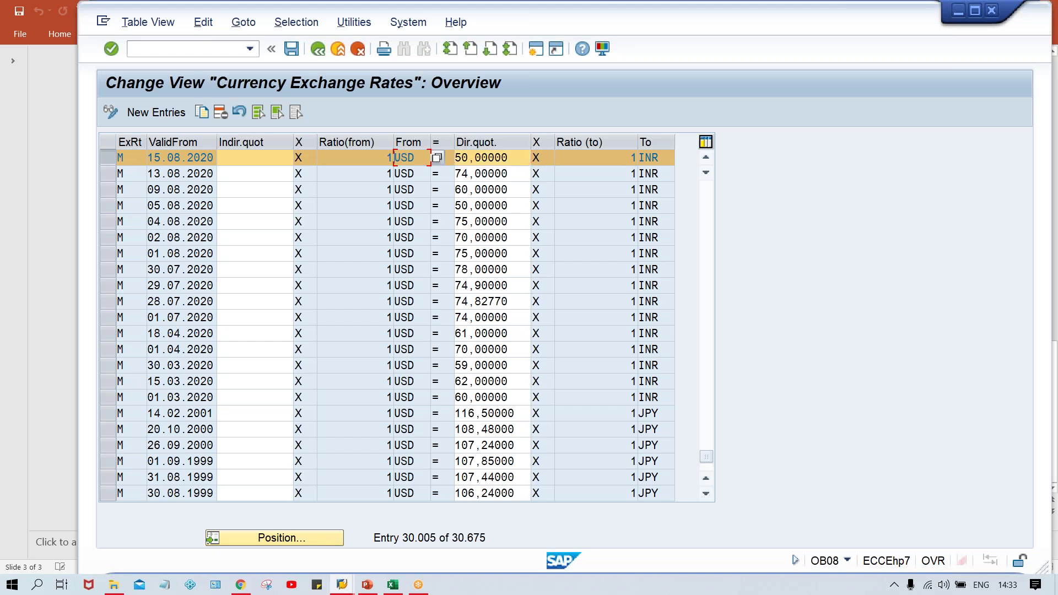
pyautogui.click(517, 161)
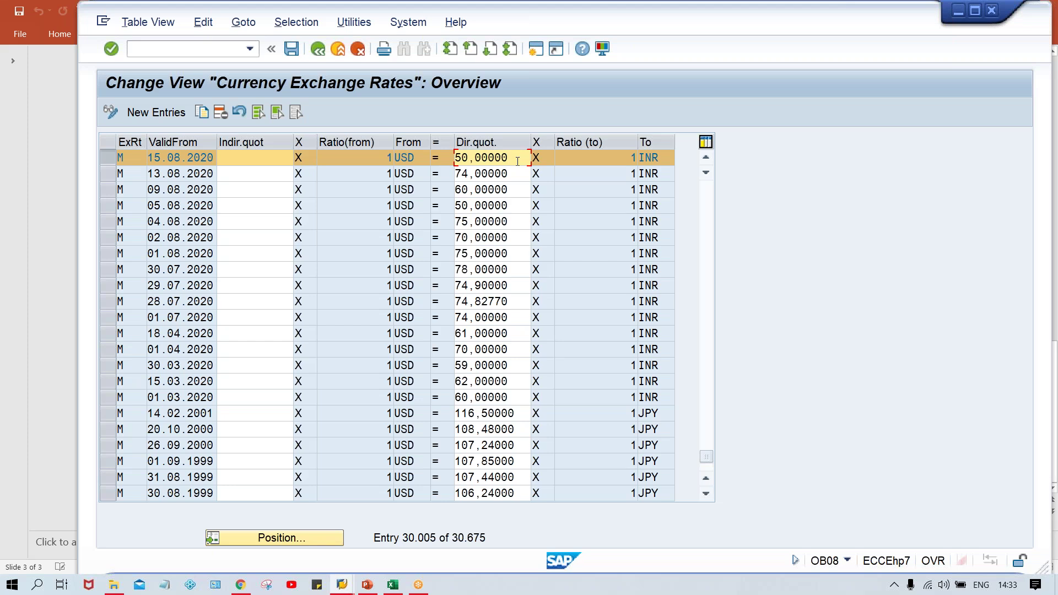
pyautogui.press('BackSpace')
pyautogui.press('BackSpace')
pyautogui.press('BackSpace')
pyautogui.press('BackSpace')
pyautogui.press('BackSpace')
pyautogui.press('BackSpace')
pyautogui.press('BackSpace')
pyautogui.press('BackSpace')
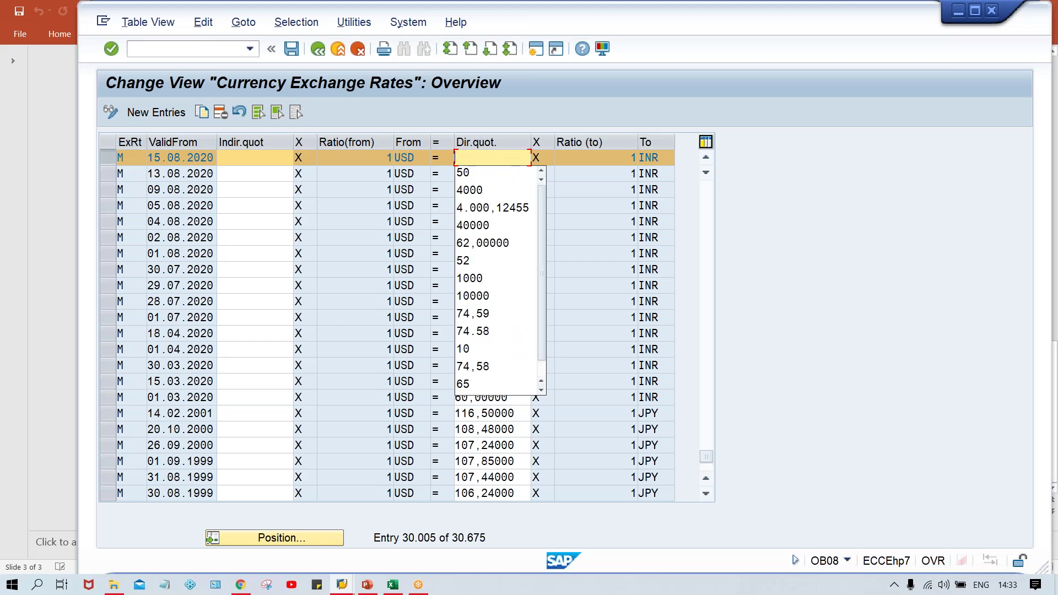
# - Check the indirect quotation on the PowerPoint slide, then set the 15.08.2020 USD to INR indirect quotation to 0,02 in SAP and save
pyautogui.click(252, 162)
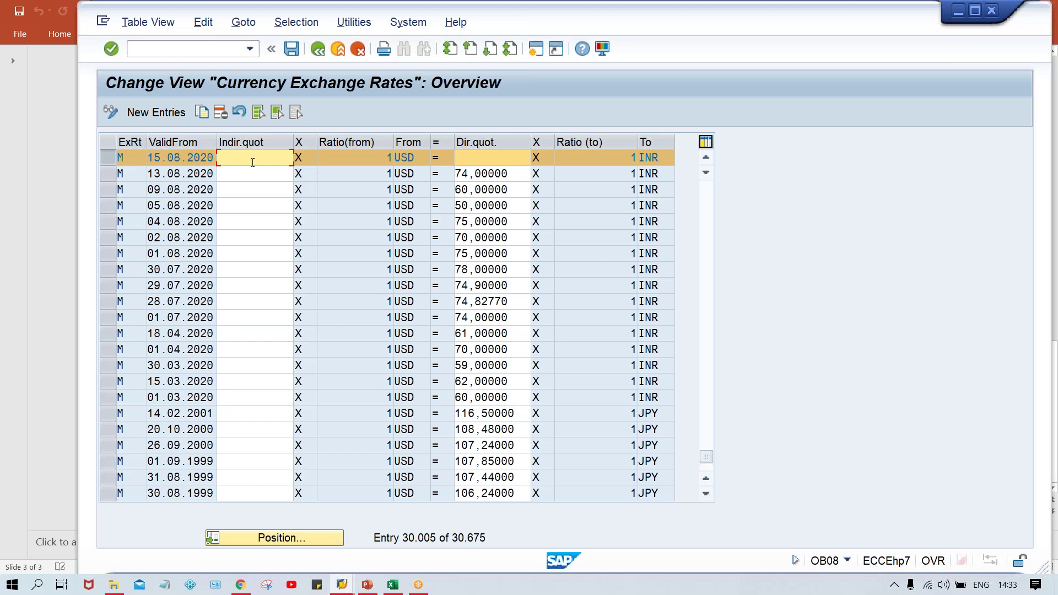
pyautogui.hotkey('alt', 'Tab')
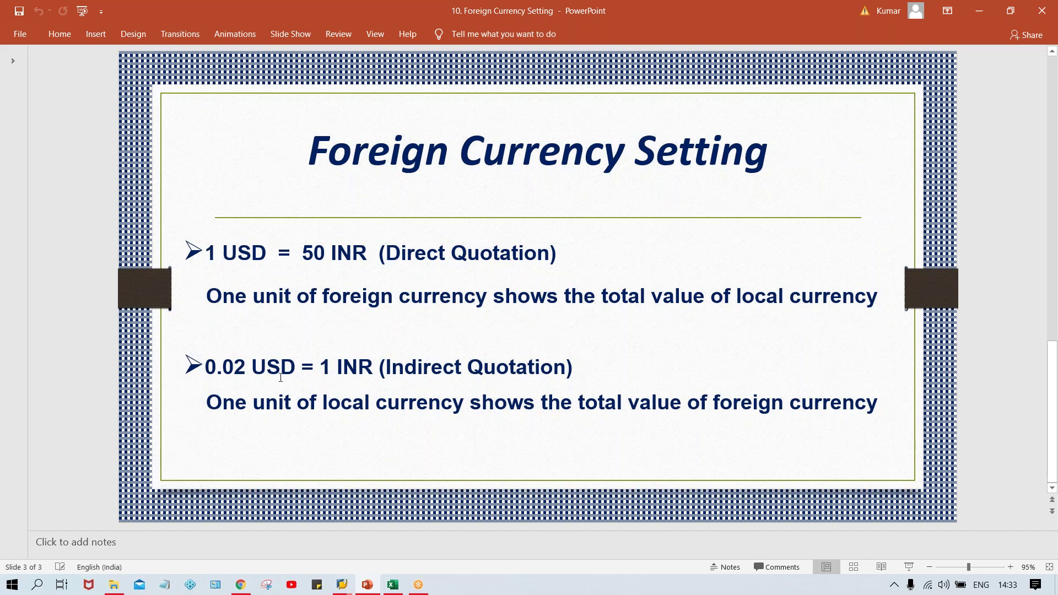
pyautogui.hotkey('alt', 'Tab')
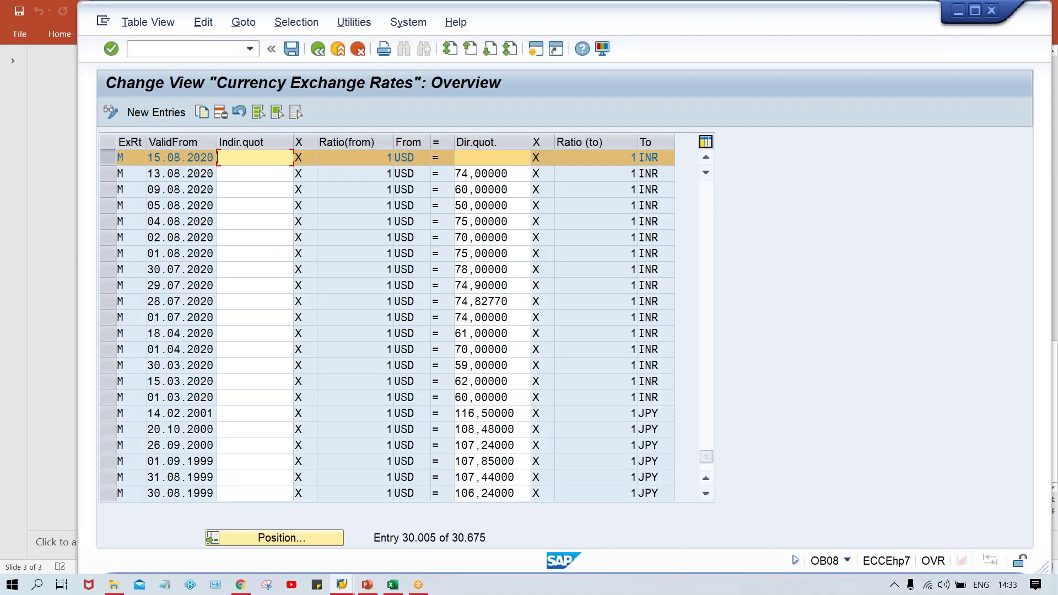
pyautogui.write('0.02')
pyautogui.press('Return')
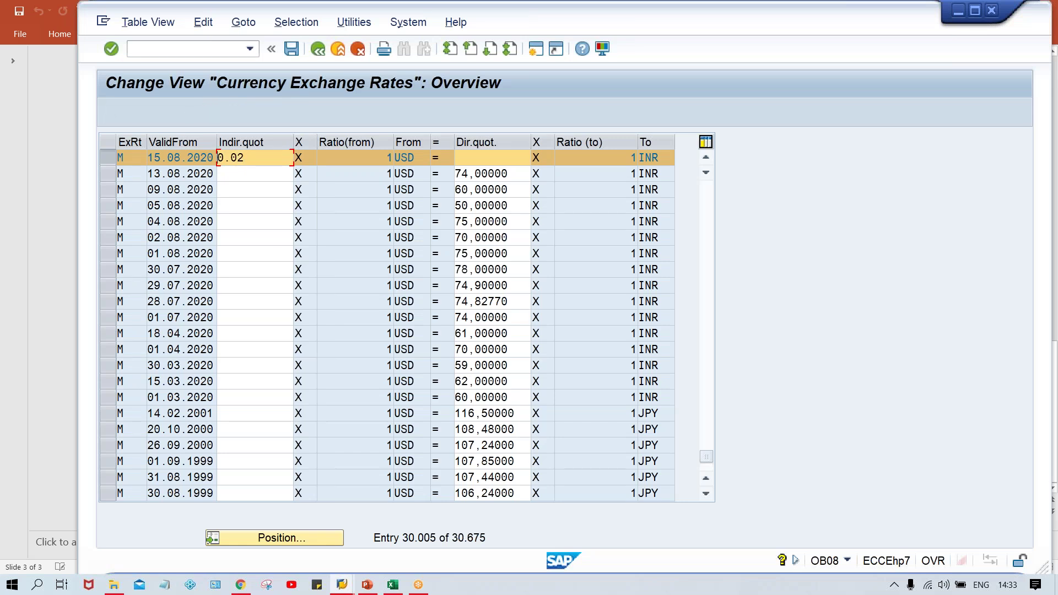
pyautogui.click(218, 173)
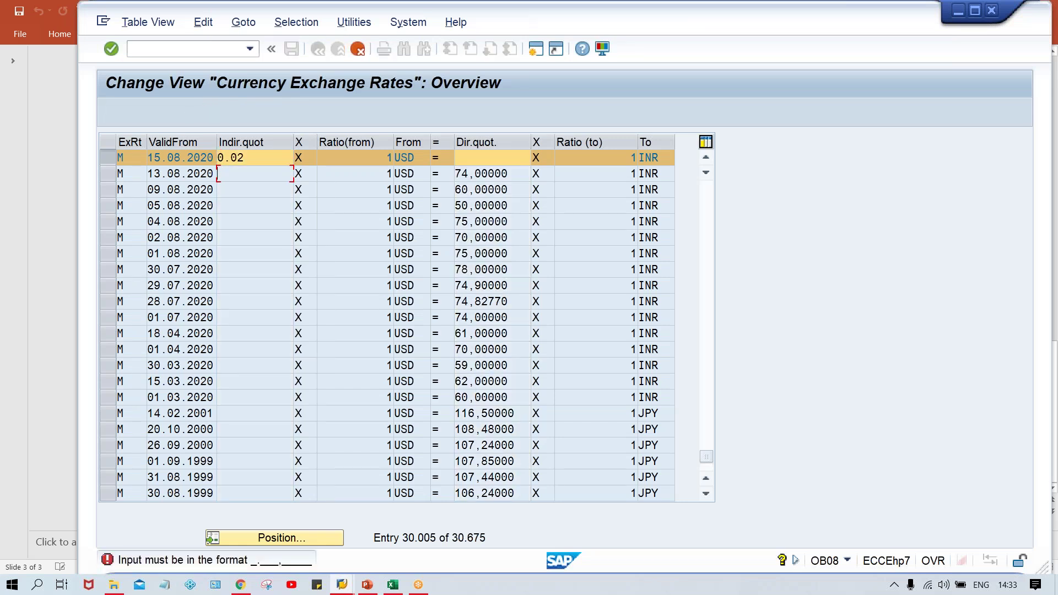
pyautogui.click(221, 158)
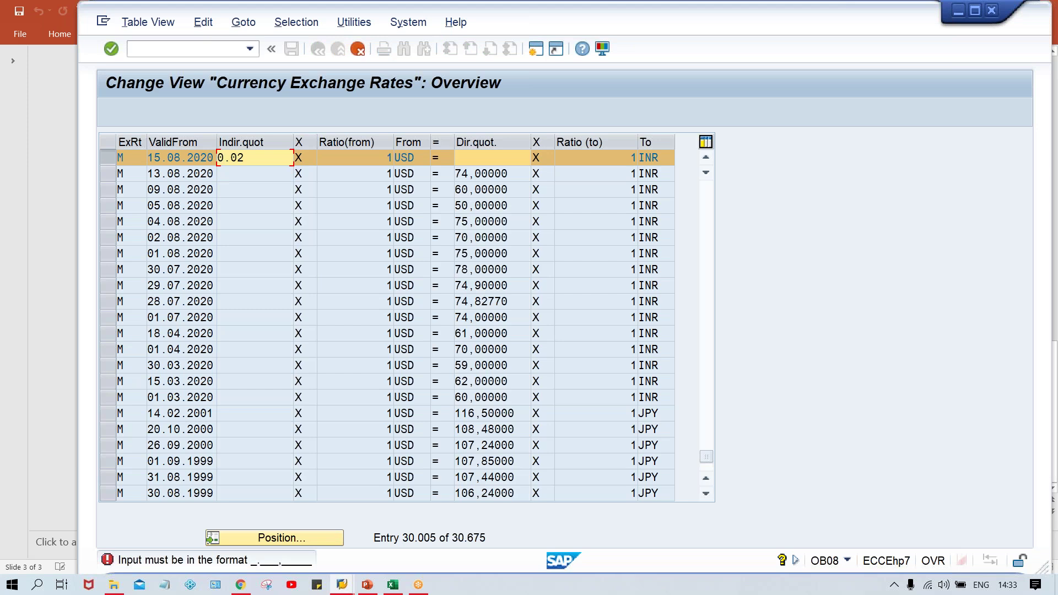
pyautogui.press('Return')
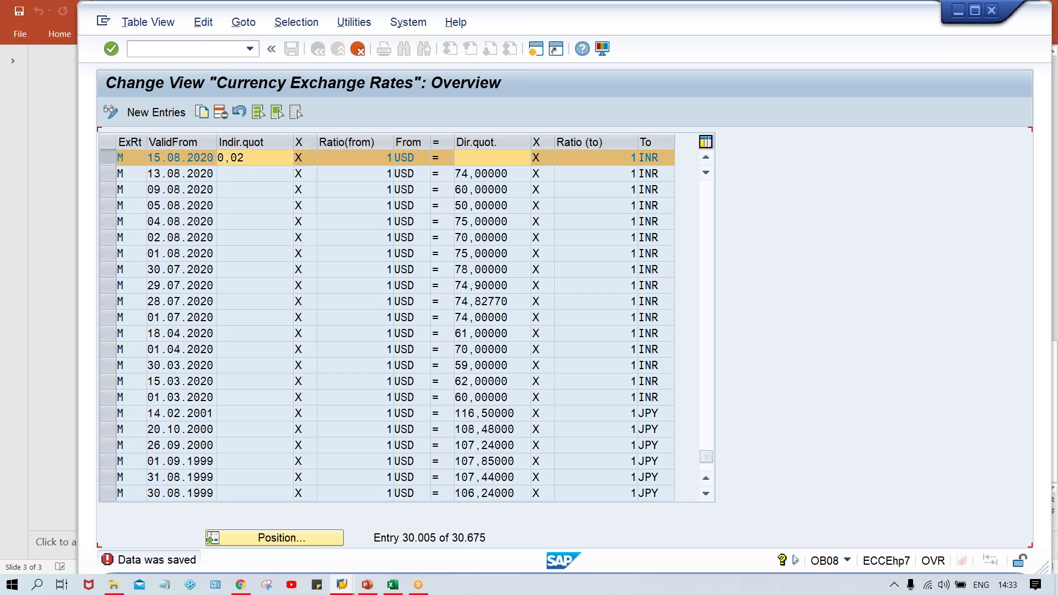
pyautogui.hotkey('ctrl', 's')
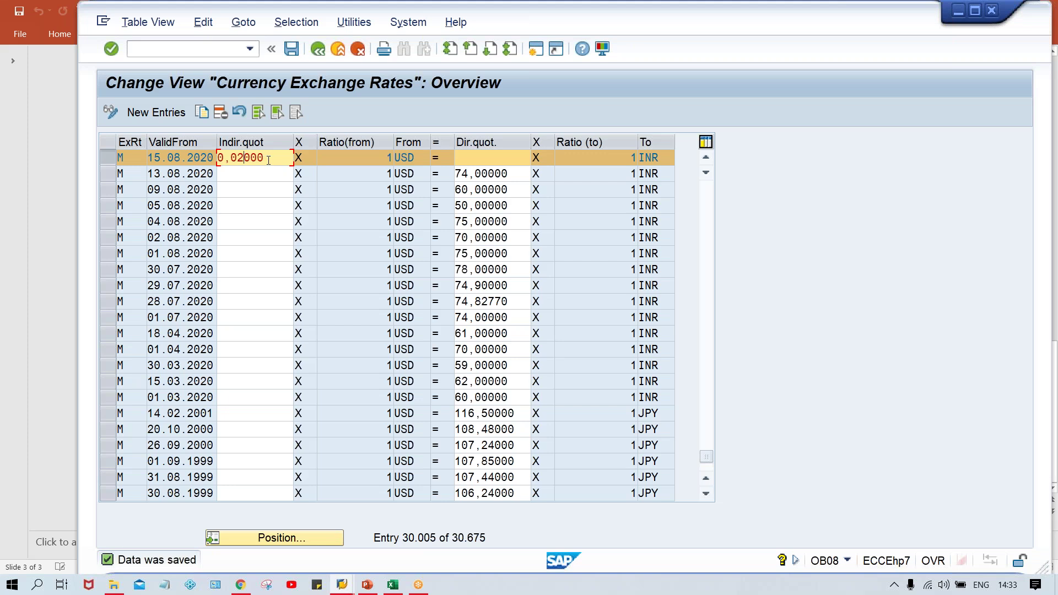
pyautogui.hotkey('ctrl', 's')
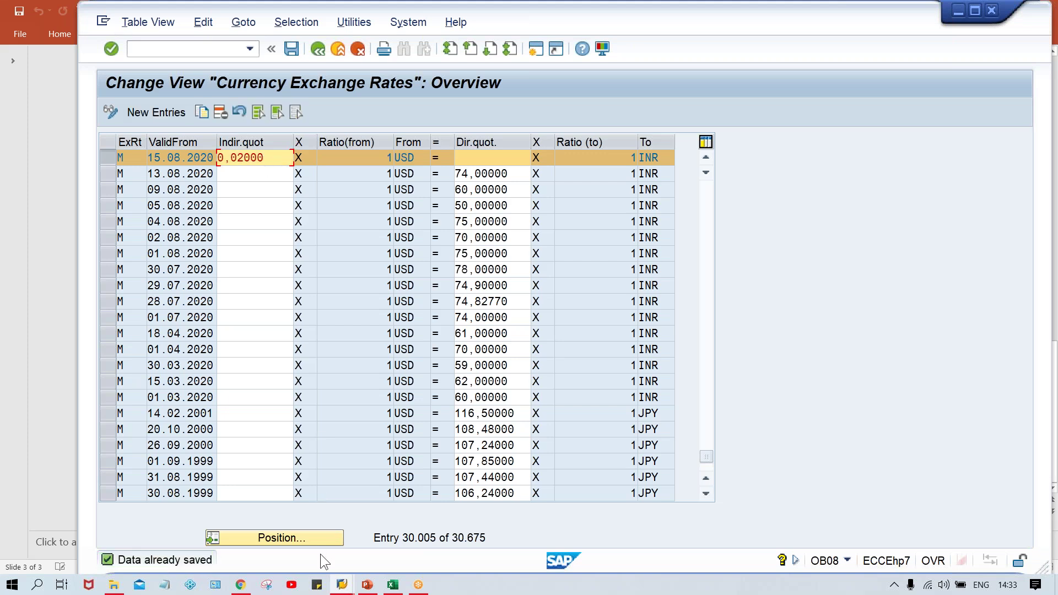
# - Switch to the SAP Easy Access session, start transaction FB50 and fill in the G/L document's document date
pyautogui.moveTo(342, 585)
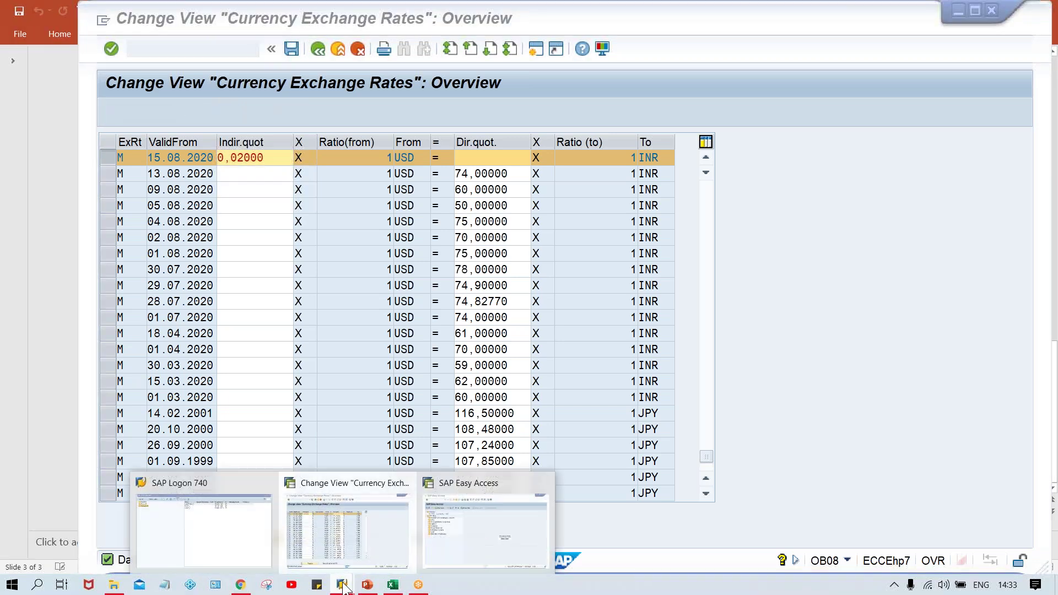
pyautogui.click(491, 521)
pyautogui.click(220, 53)
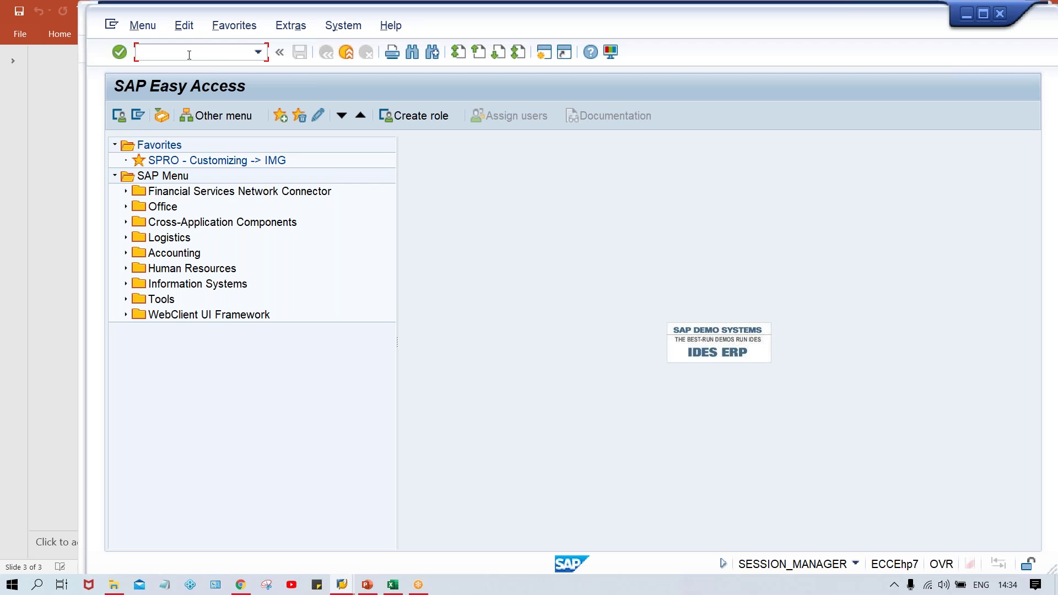
pyautogui.write('FB50')
pyautogui.press('Return')
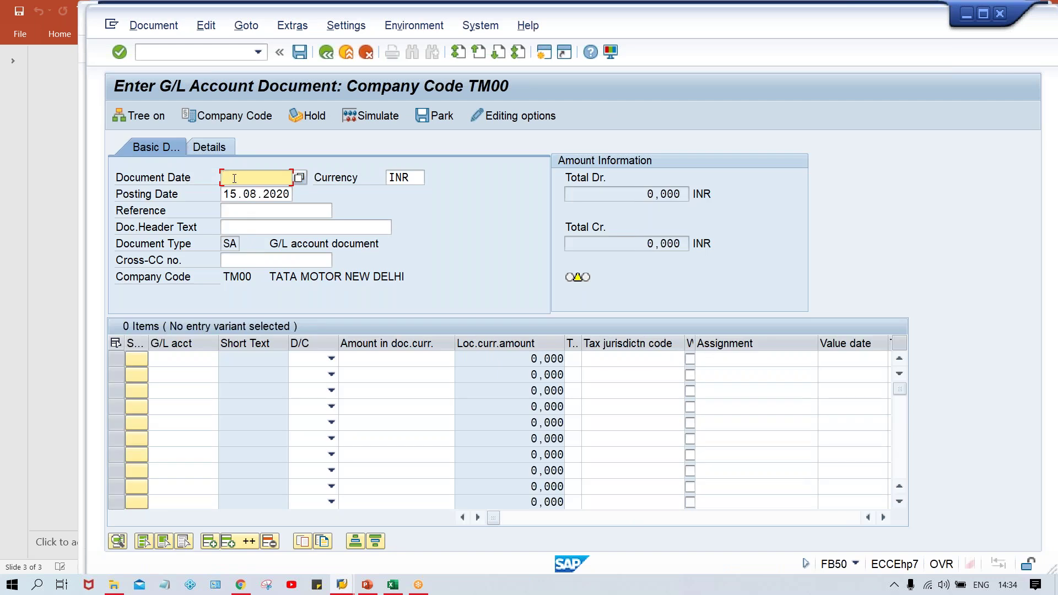
pyautogui.click(234, 178)
pyautogui.press('Down')
pyautogui.press('Return')
# - Check the 15.08.2020 USD to INR entry in the exchange rate session, then clear the currency in the G/L document header
pyautogui.hotkey('alt', 'Tab')
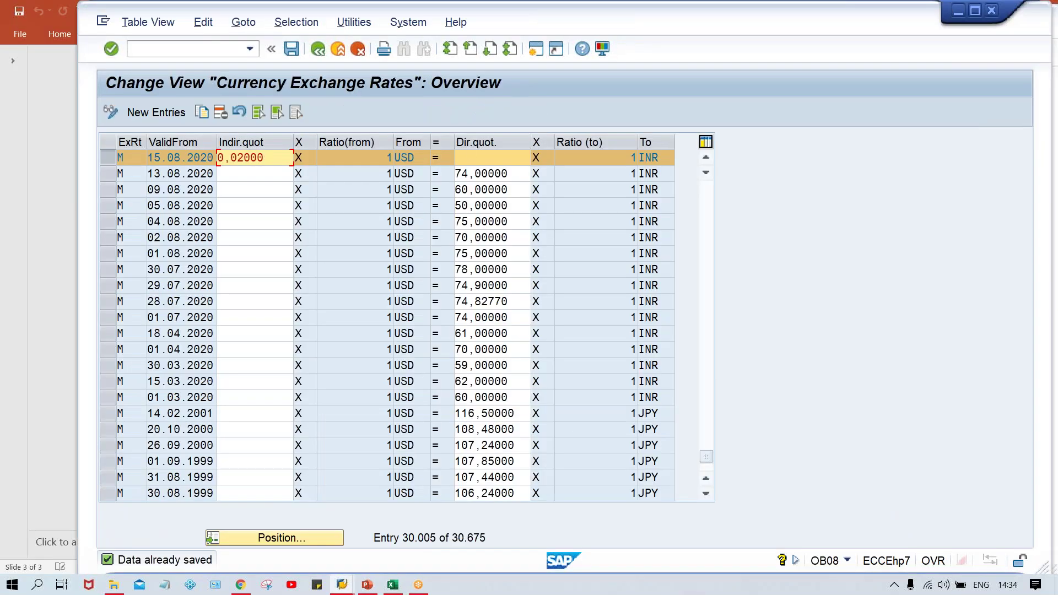
pyautogui.click(473, 157)
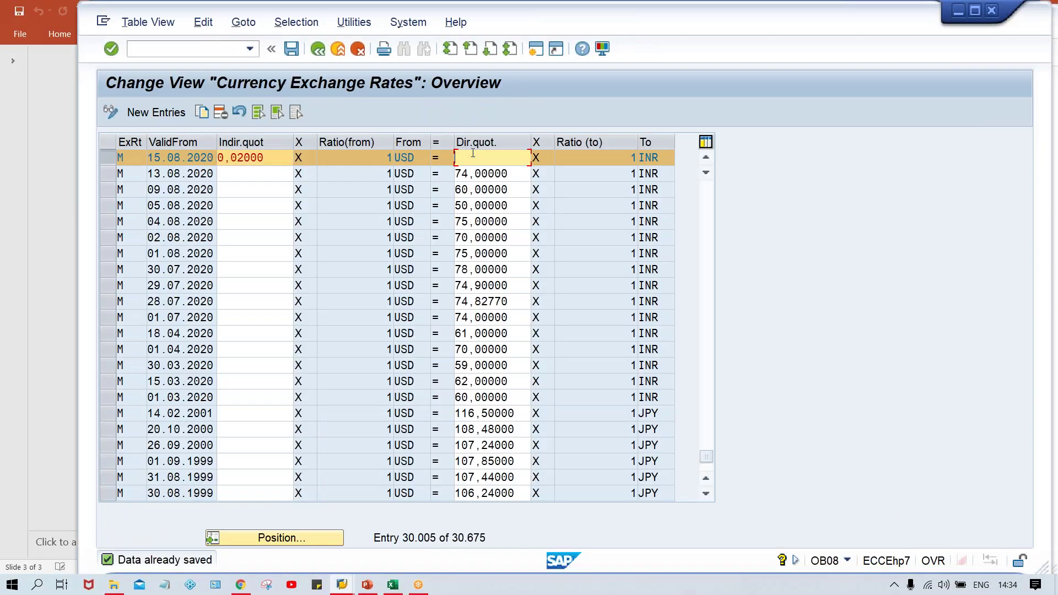
pyautogui.hotkey('alt', 'Tab')
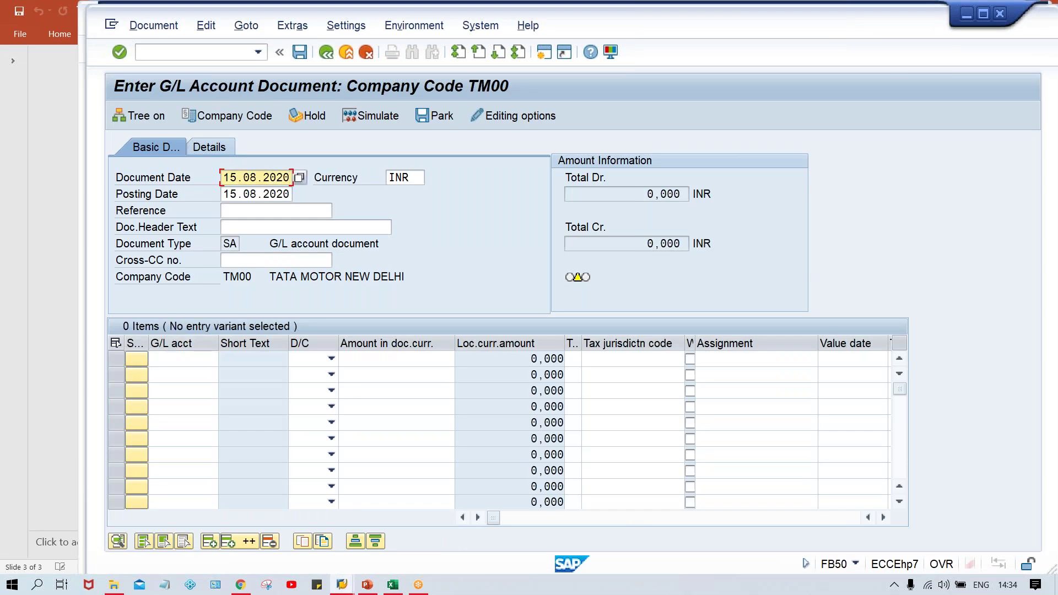
pyautogui.press('BackSpace')
pyautogui.press('BackSpace')
pyautogui.press('BackSpace')
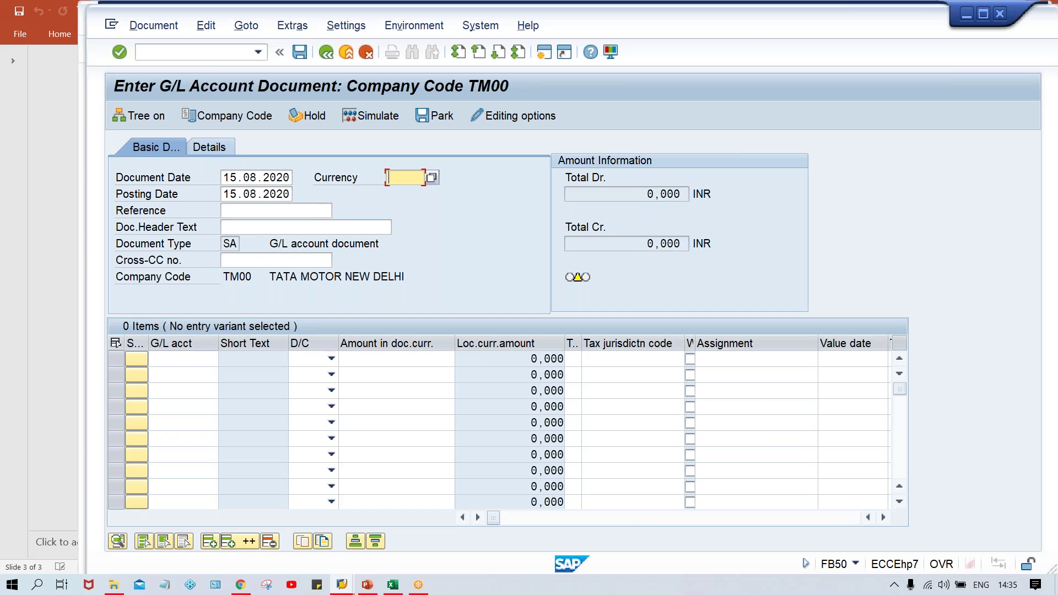
# - Switch to the exchange rate session and examine the indirect quotation and ratios of the 15.08.2020 USD to INR entry
pyautogui.hotkey('alt', 'Tab')
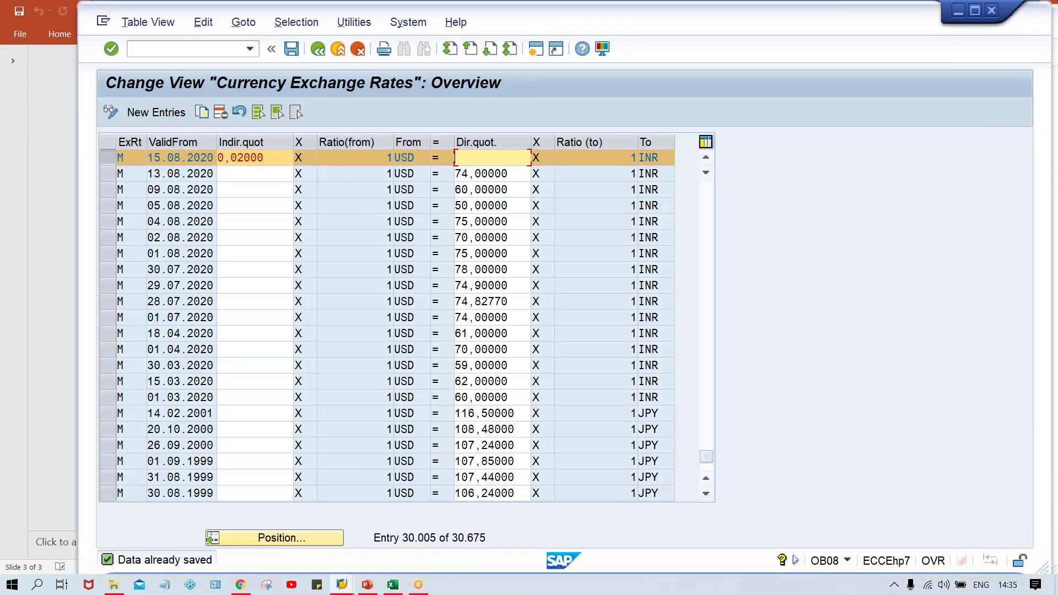
pyautogui.click(587, 163)
pyautogui.moveTo(273, 161); pyautogui.dragTo(193, 157)
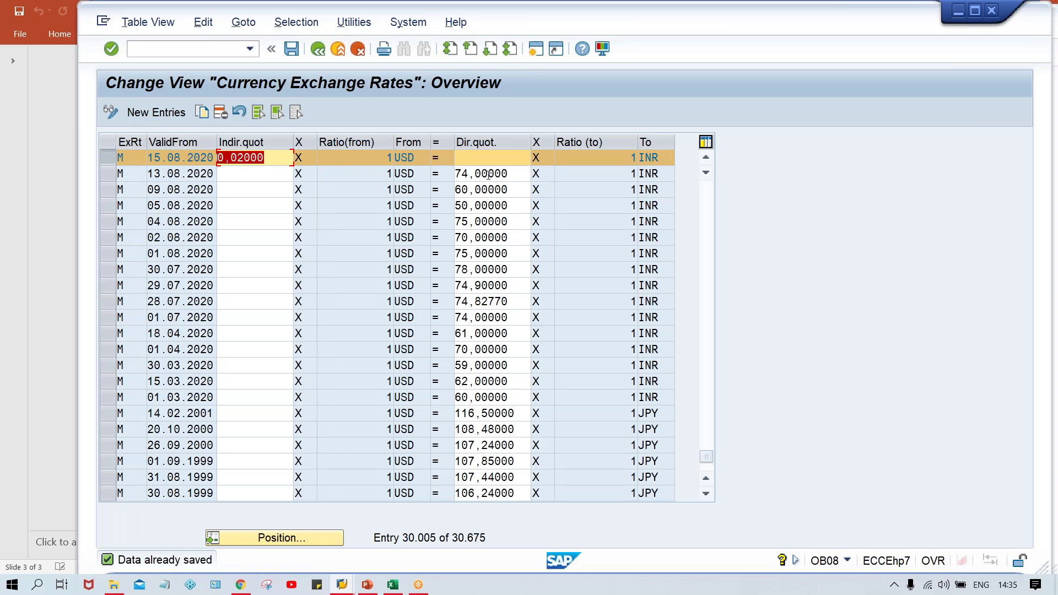
pyautogui.click(494, 158)
pyautogui.click(379, 158)
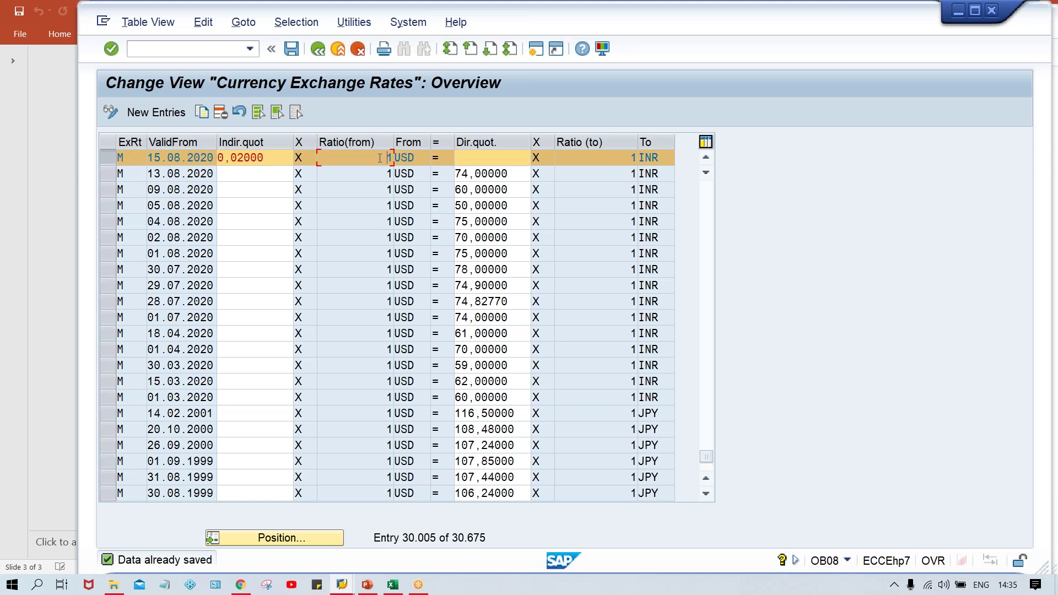
pyautogui.click(503, 160)
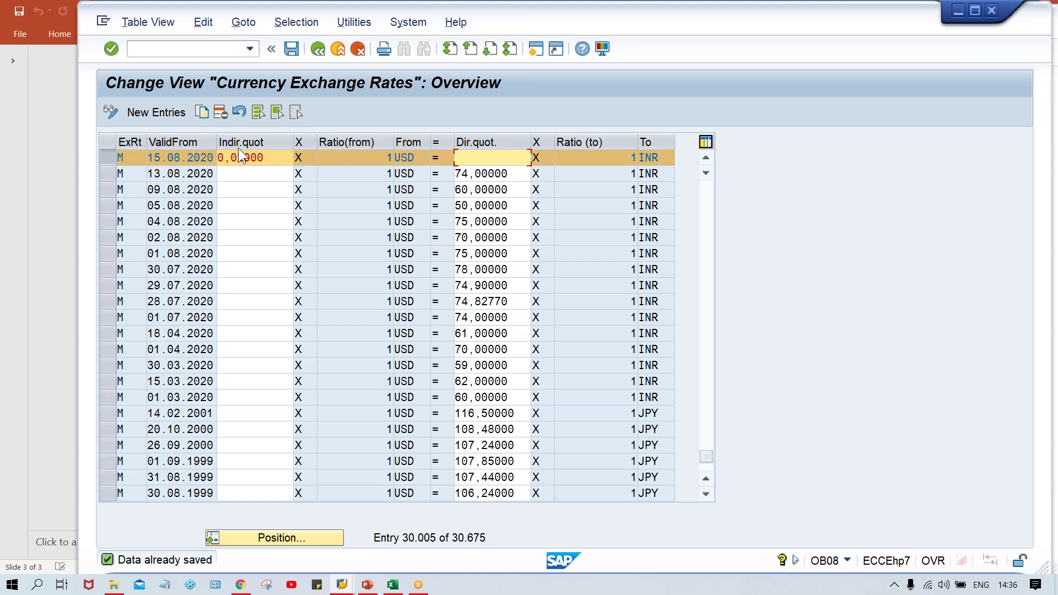
pyautogui.moveTo(269, 157); pyautogui.dragTo(207, 159)
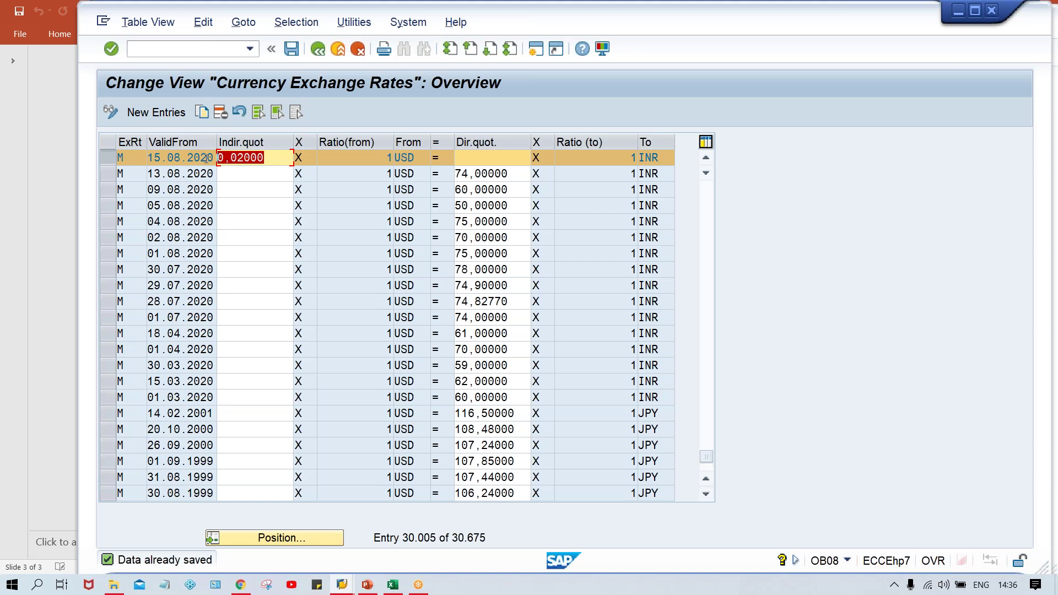
pyautogui.click(621, 161)
pyautogui.moveTo(269, 157); pyautogui.dragTo(207, 158)
pyautogui.click(606, 157)
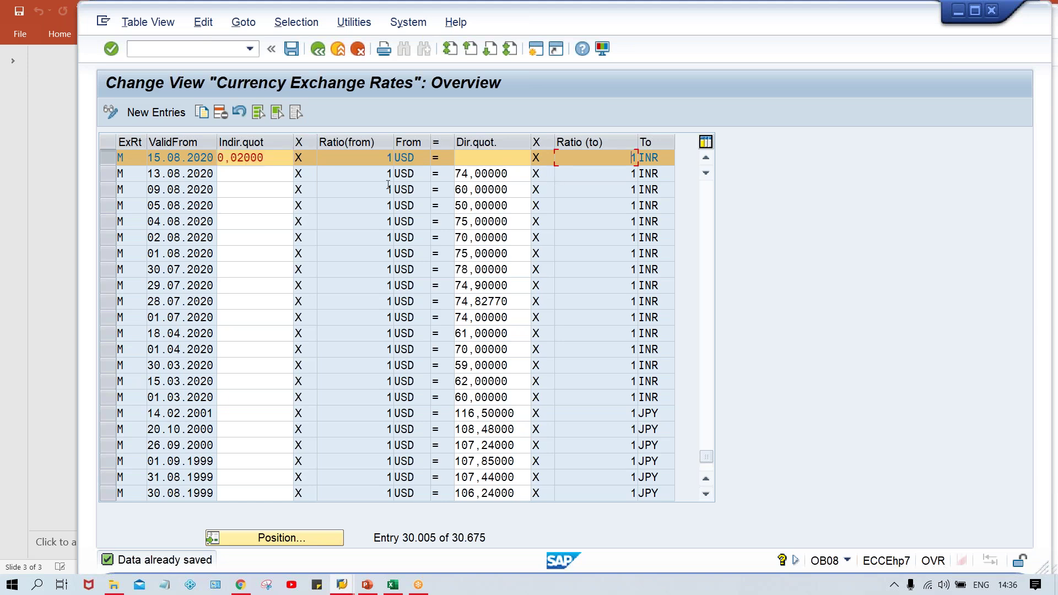
pyautogui.moveTo(264, 157); pyautogui.dragTo(204, 159)
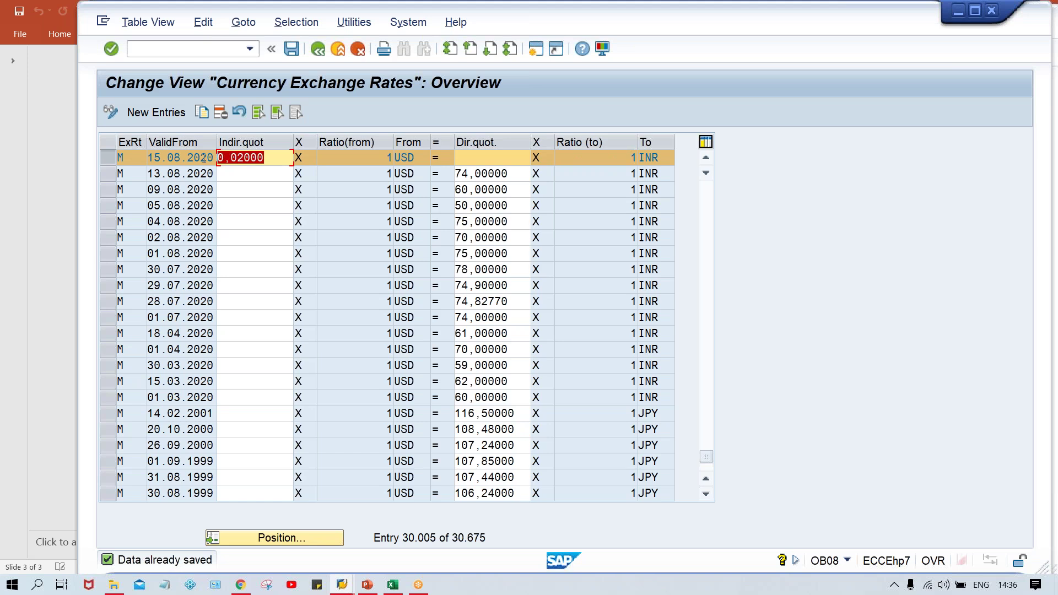
pyautogui.click(371, 159)
# - Switch back to the G/L account document and set its currency to USD
pyautogui.hotkey('alt', 'Tab')
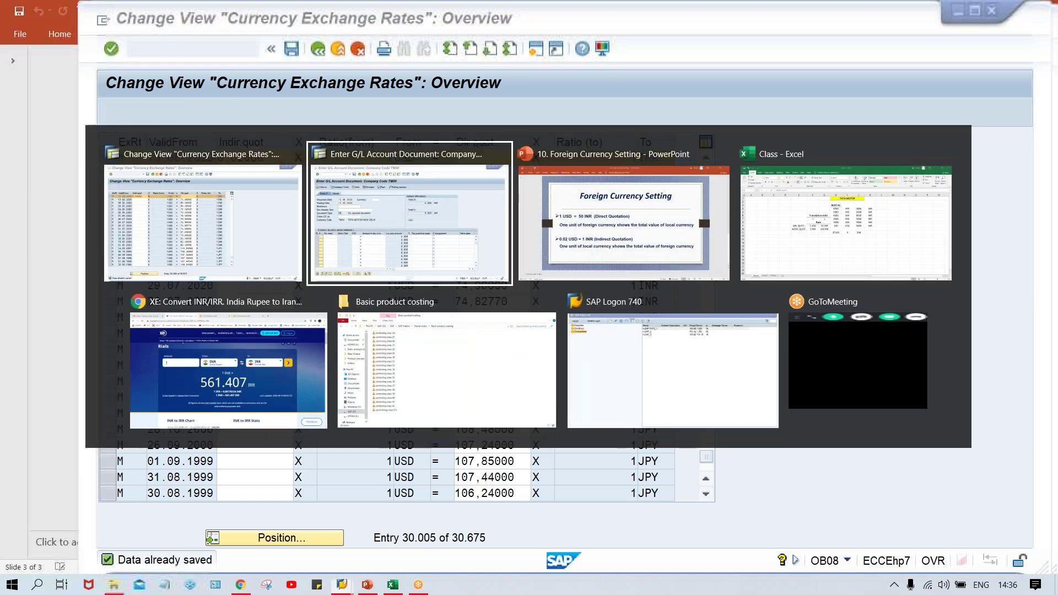
pyautogui.write('U')
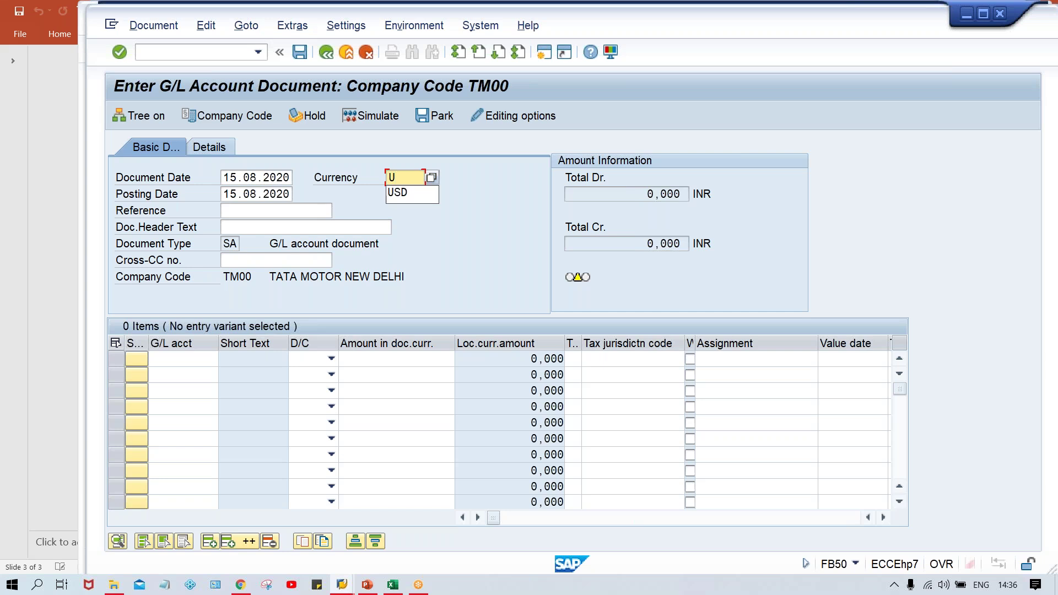
pyautogui.press('Down')
pyautogui.press('Return')
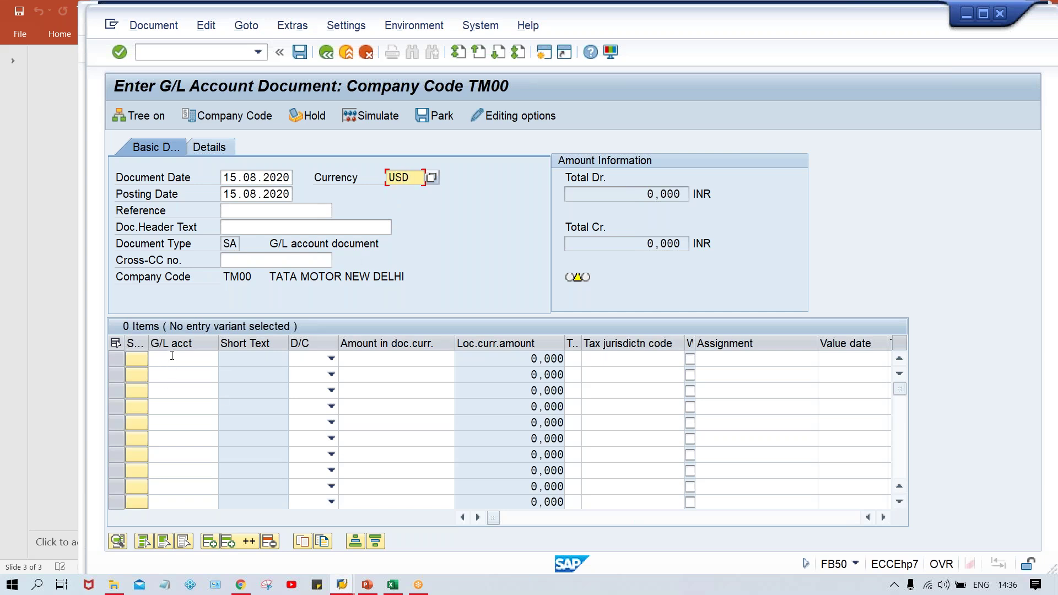
# - Enter the first line item with G/L account 4000 as a debit of 1 in document currency
pyautogui.click(171, 357)
pyautogui.write('4')
pyautogui.press('Down')
pyautogui.press('Return')
pyautogui.press('Tab')
pyautogui.press('Down')
pyautogui.press('Tab')
pyautogui.write('1')
pyautogui.hotkey('shift', 'Tab')
pyautogui.hotkey('shift', 'Tab')
pyautogui.hotkey('shift', 'Tab')
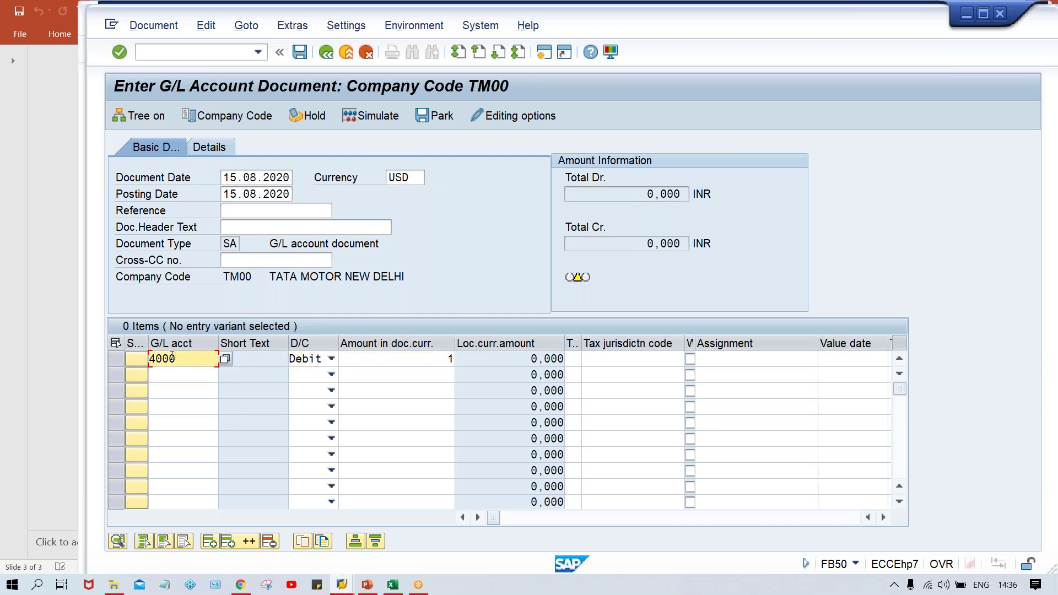
# - Enter the second line item with G/L account 1000 as a credit of 1 and have the document's line items checked
pyautogui.press('Down')
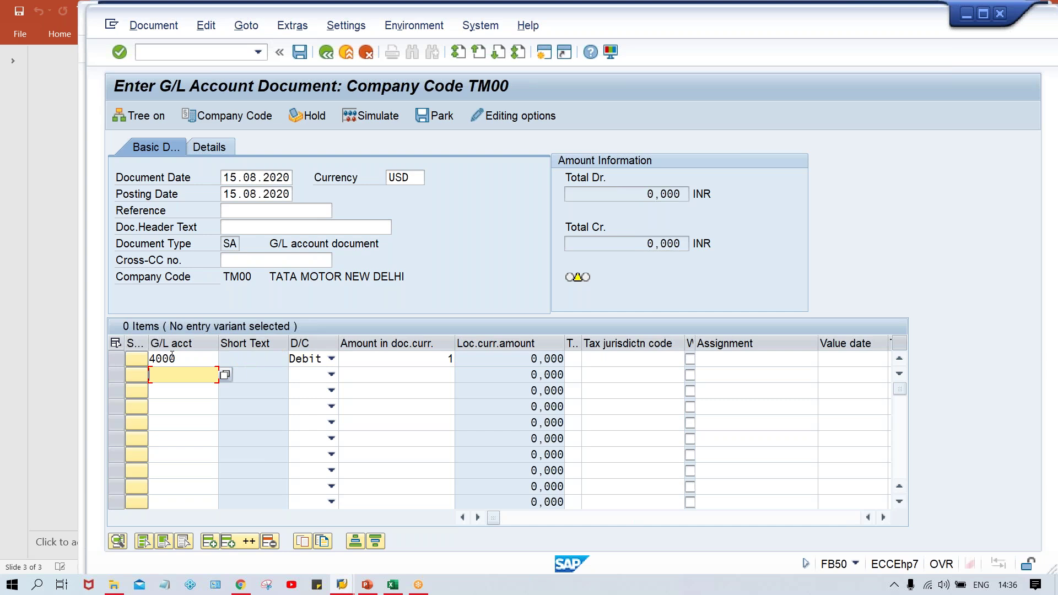
pyautogui.write('1')
pyautogui.press('Down')
pyautogui.press('Return')
pyautogui.press('Tab')
pyautogui.press('Down')
pyautogui.press('Down')
pyautogui.press('Tab')
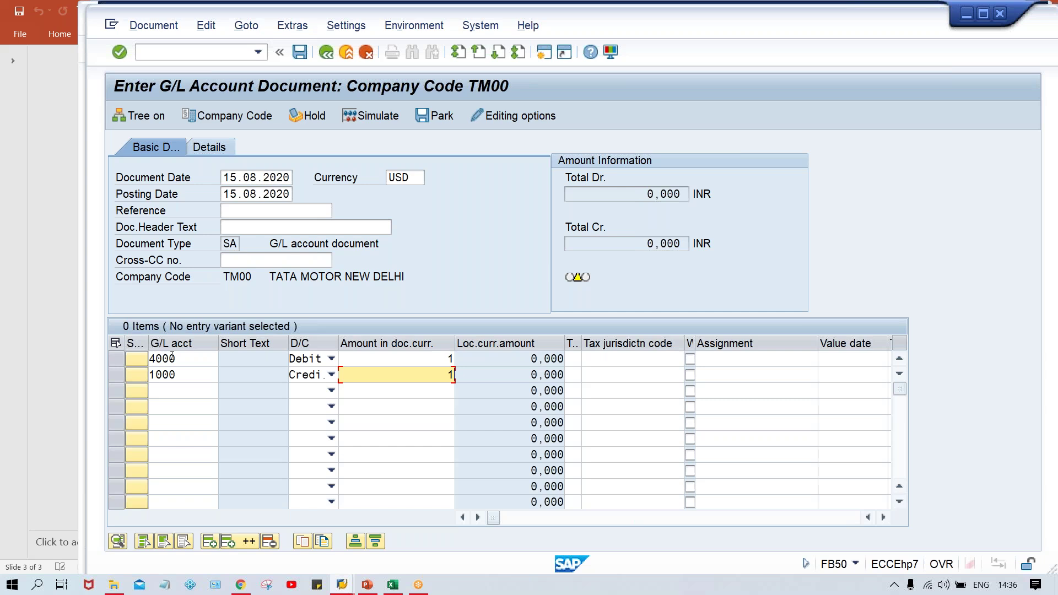
pyautogui.write('1')
pyautogui.press('Return')
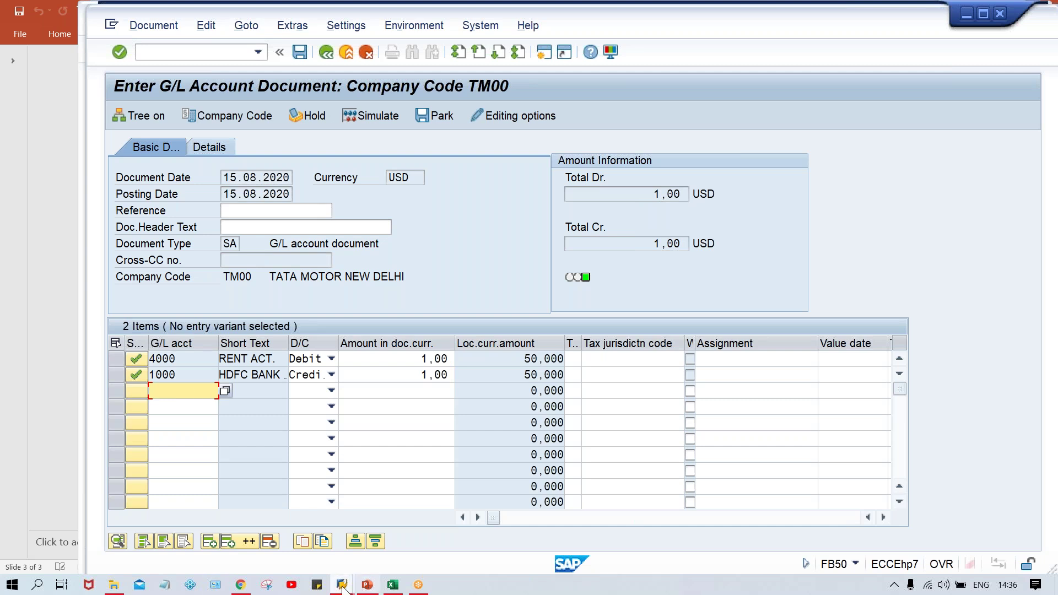
# - Return to the exchange rate session and compare the 15.08.2020 entry's indirect quotation with its INR ratio
pyautogui.moveTo(341, 587)
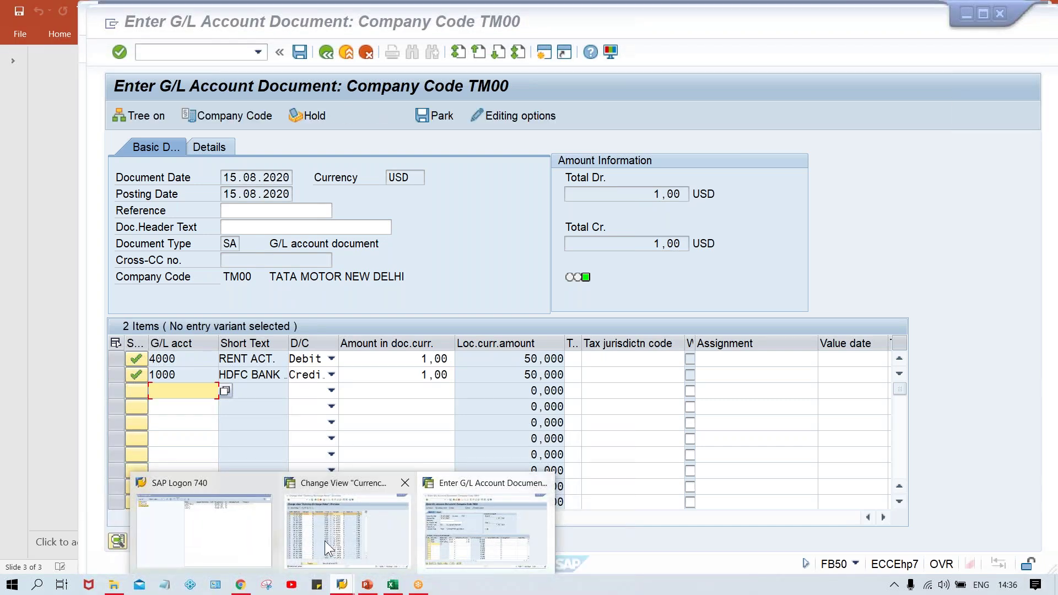
pyautogui.click(347, 526)
pyautogui.click(272, 157)
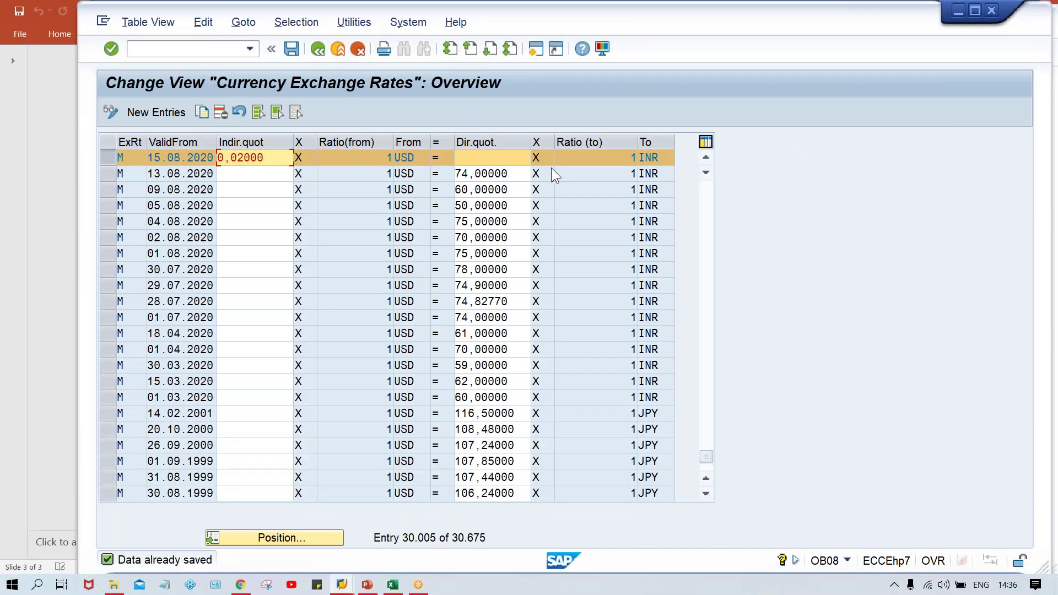
pyautogui.click(584, 157)
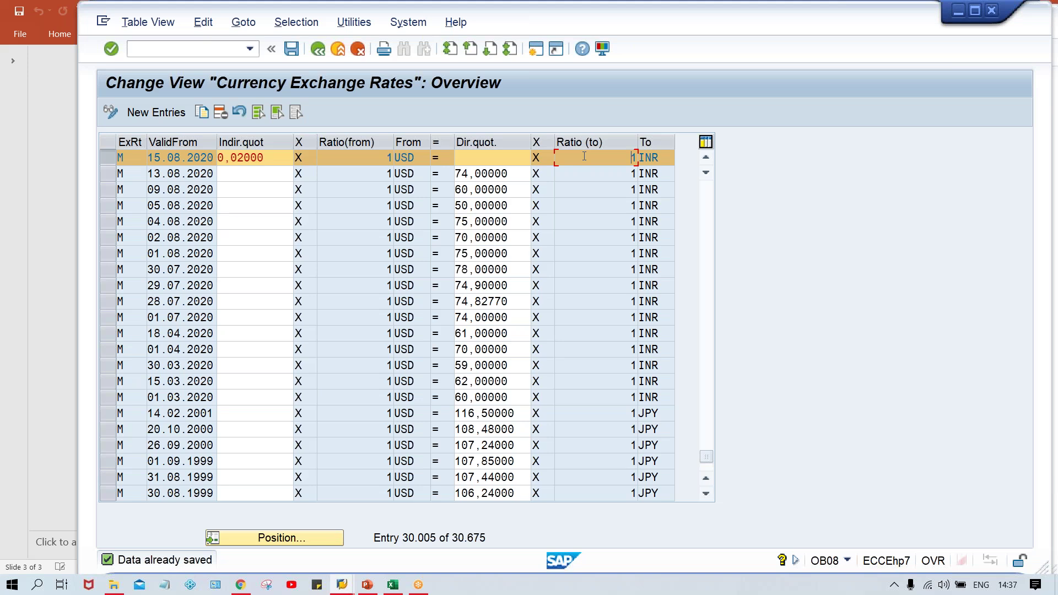
pyautogui.click(272, 159)
pyautogui.click(591, 159)
pyautogui.click(266, 158)
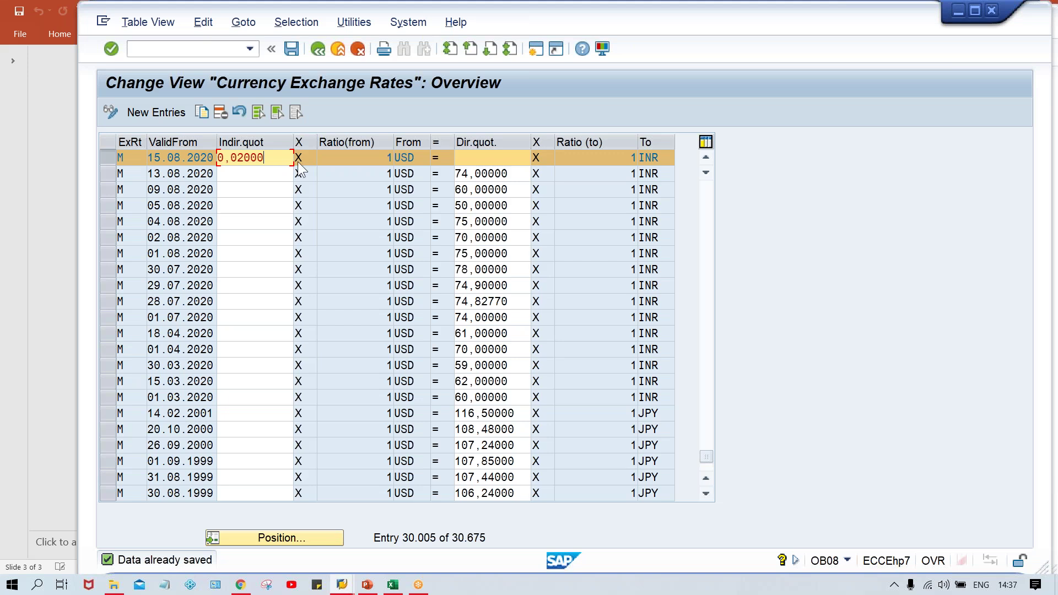
pyautogui.moveTo(265, 158); pyautogui.dragTo(213, 160)
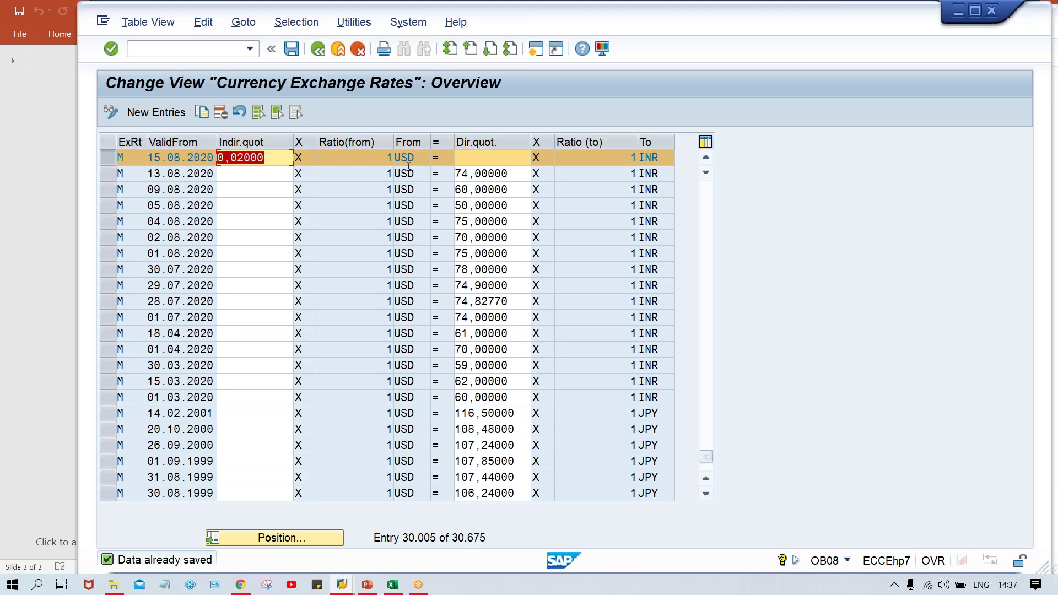
pyautogui.click(613, 158)
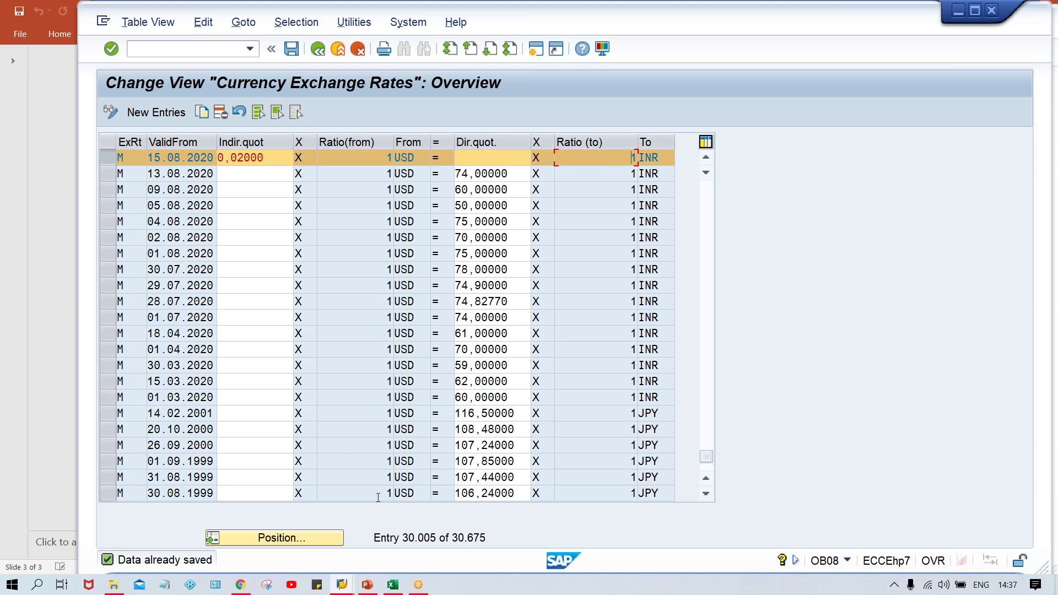
# - Open the Windows Calculator and divide 1 by 50 to work out the indirect quotation
pyautogui.press('super+r')
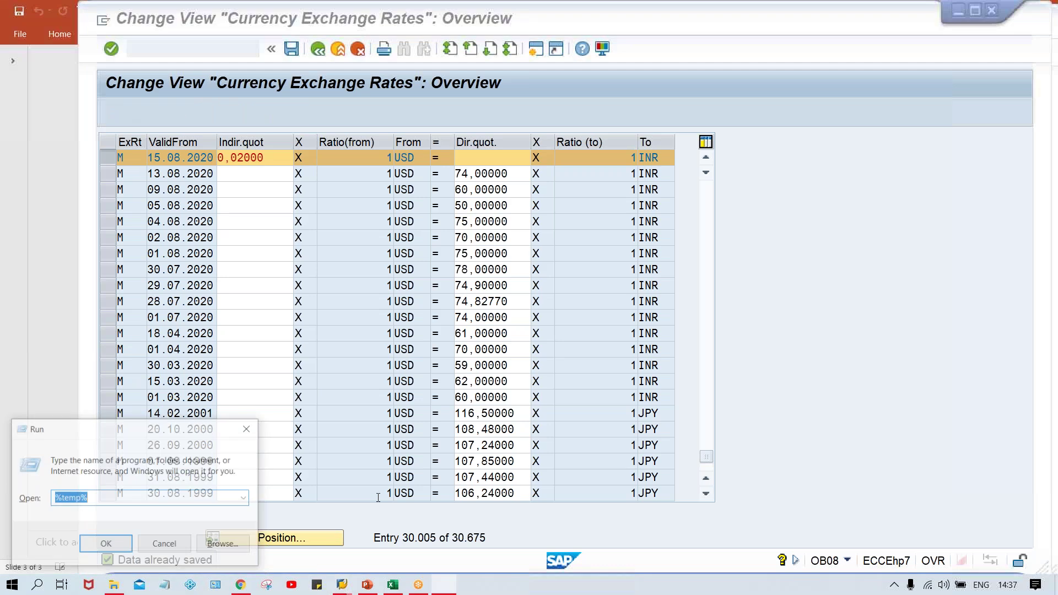
pyautogui.moveTo(181, 424); pyautogui.dragTo(755, 253)
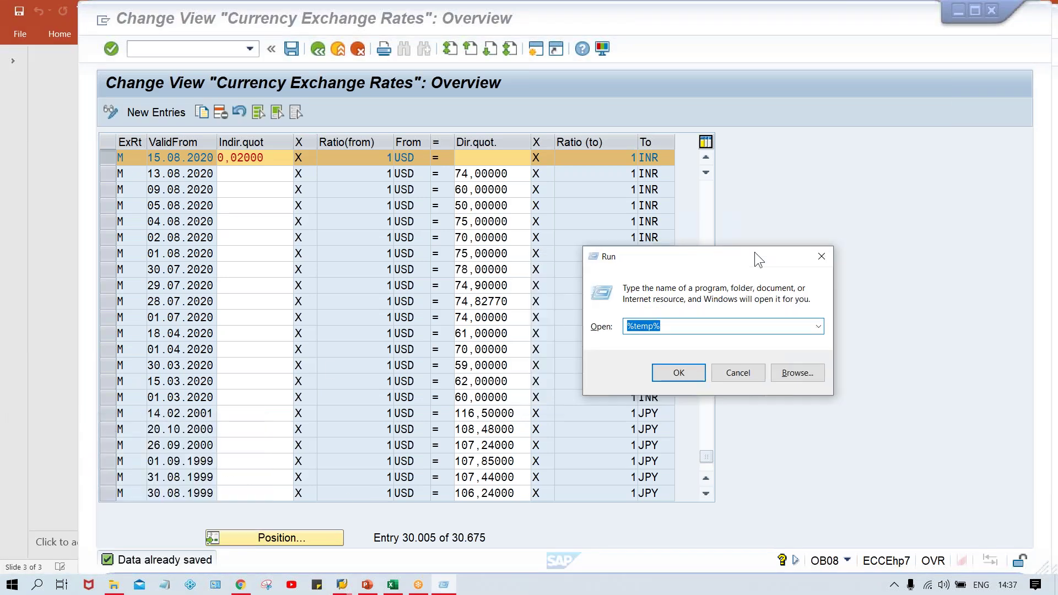
pyautogui.write('CA')
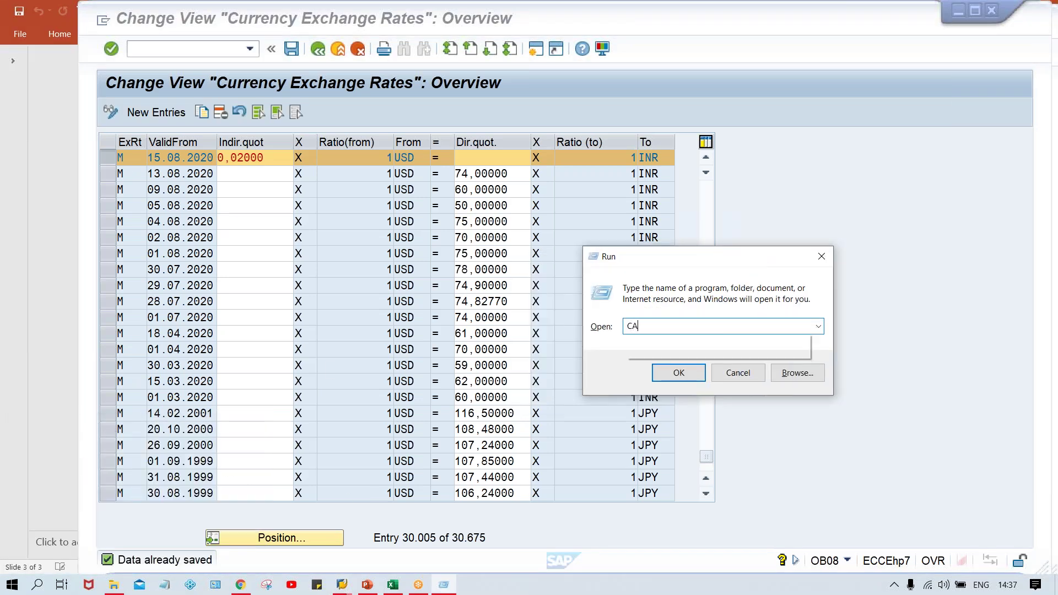
pyautogui.write('LC')
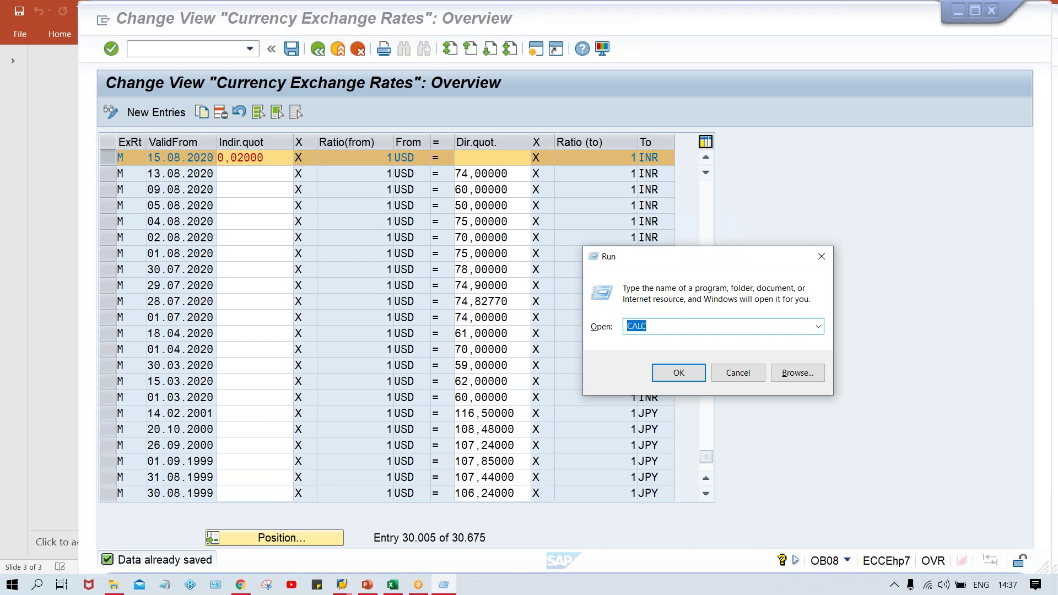
pyautogui.press('Return')
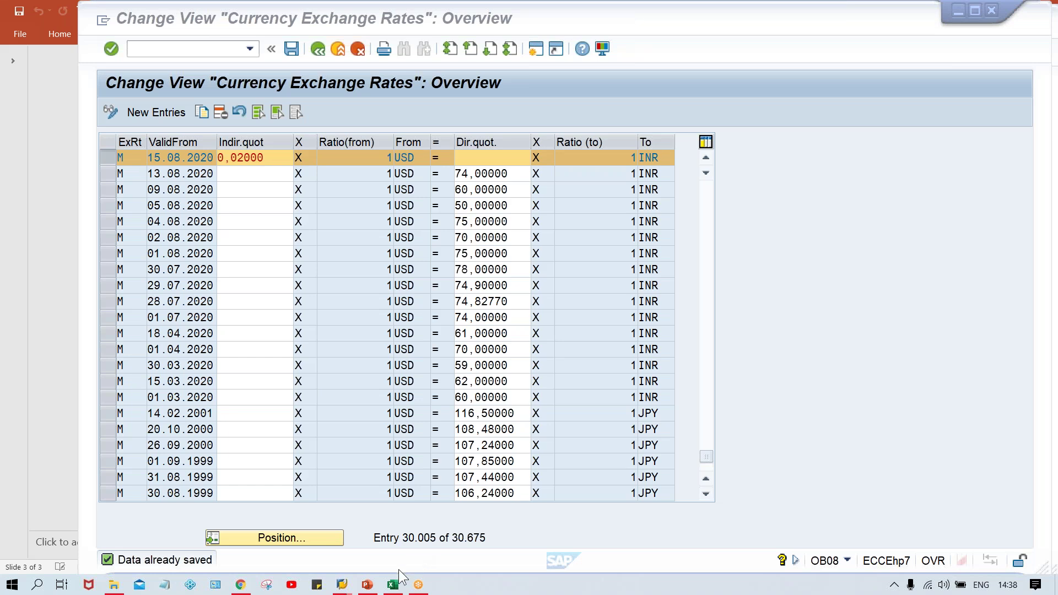
pyautogui.press('XF86Calculator')
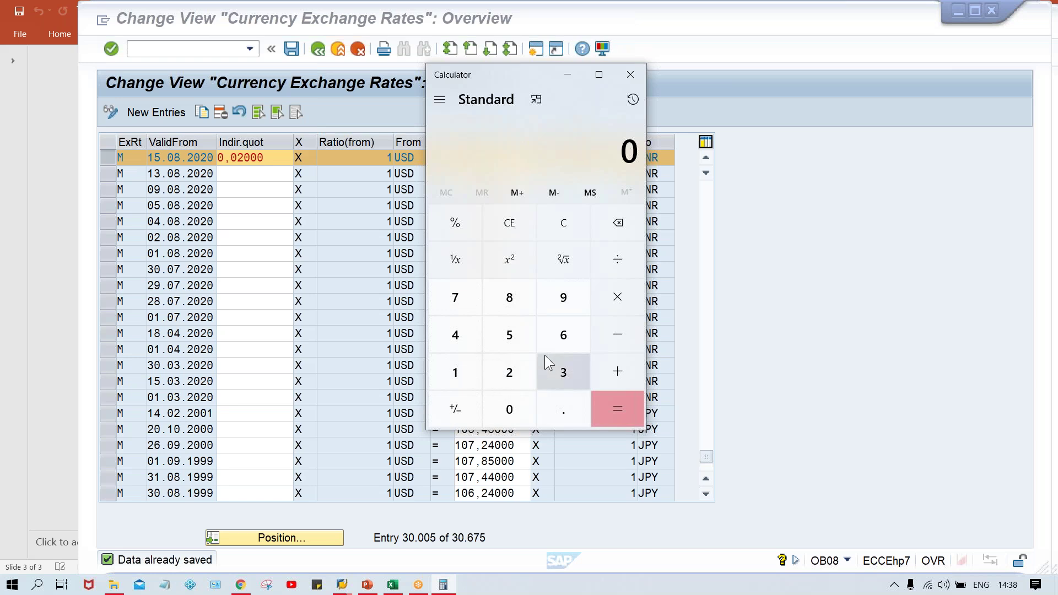
pyautogui.click(463, 377)
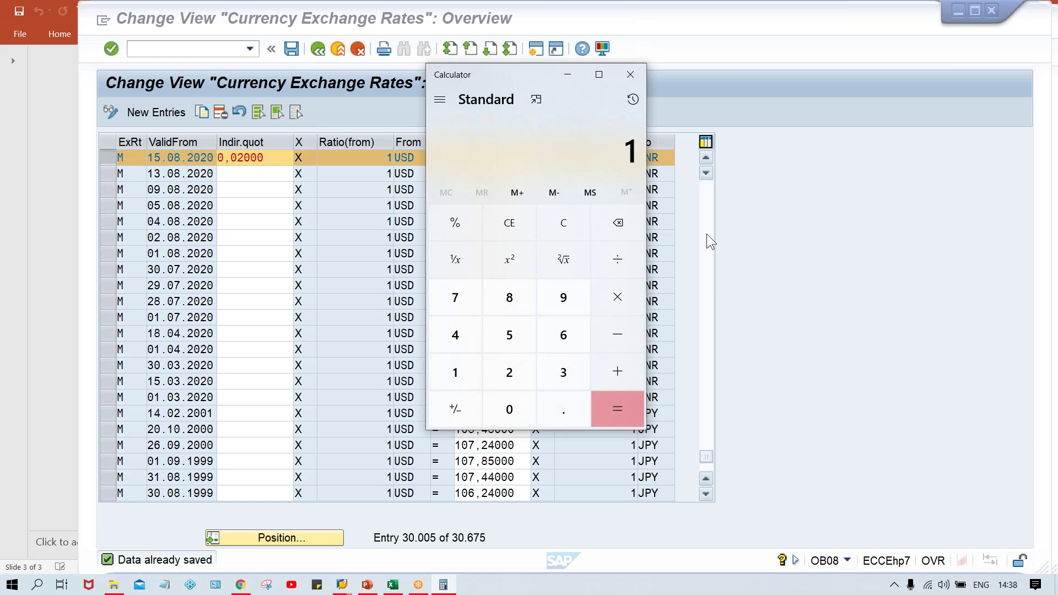
pyautogui.click(613, 260)
pyautogui.click(510, 338)
pyautogui.click(509, 408)
pyautogui.click(617, 409)
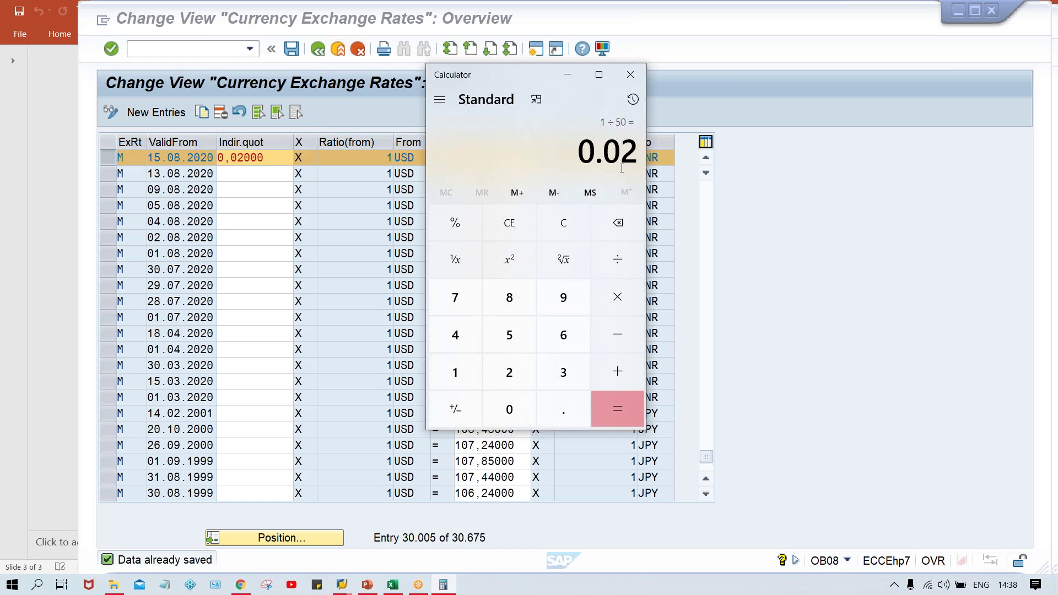
# - Leave the calculator and switch to PowerPoint to view the Foreign Currency Setting slide on direct and indirect quotation
pyautogui.click(749, 310)
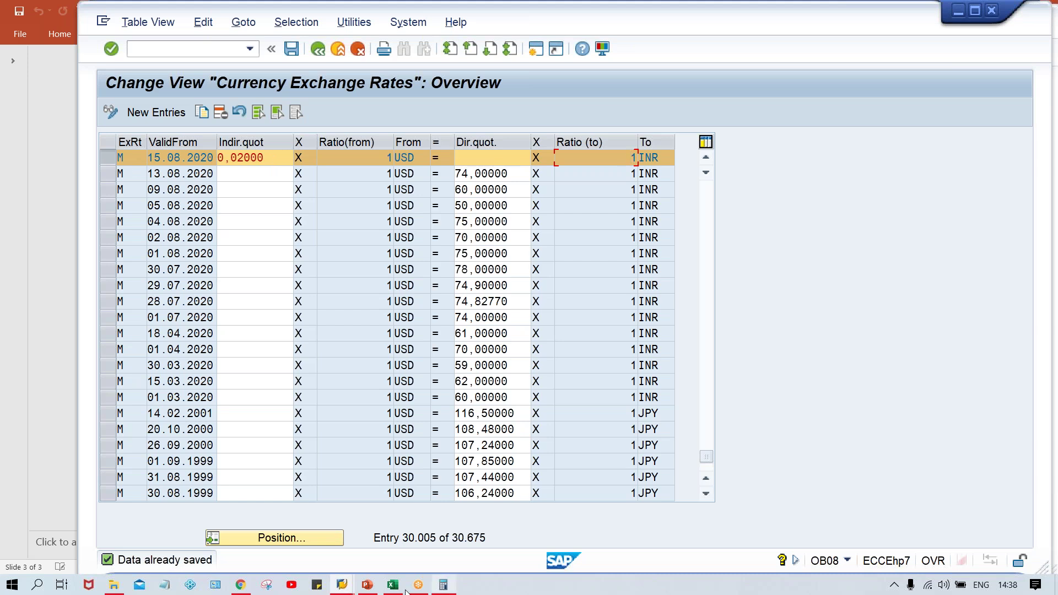
pyautogui.moveTo(394, 587)
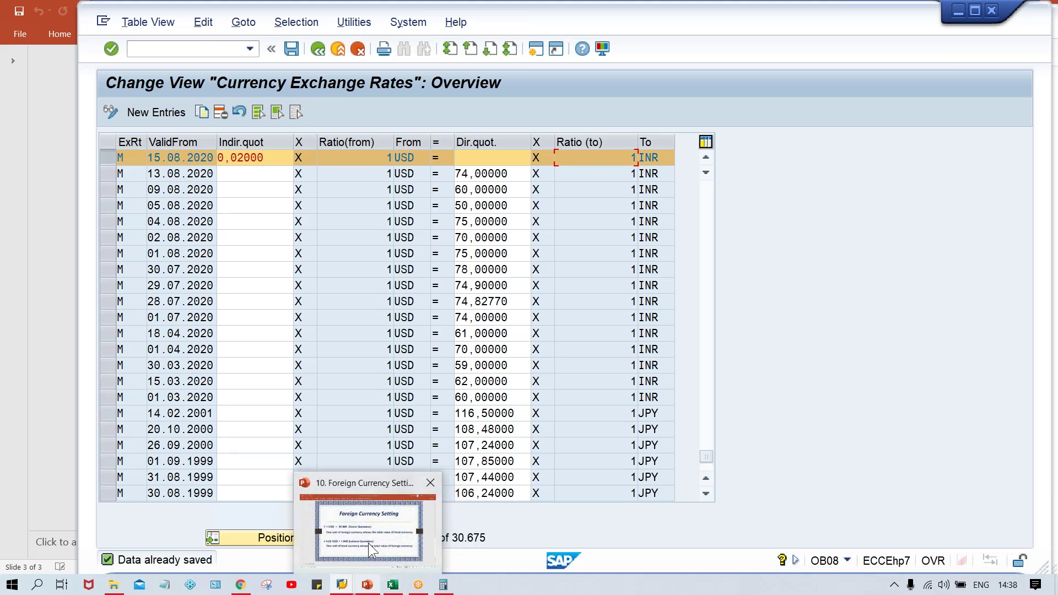
pyautogui.click(368, 543)
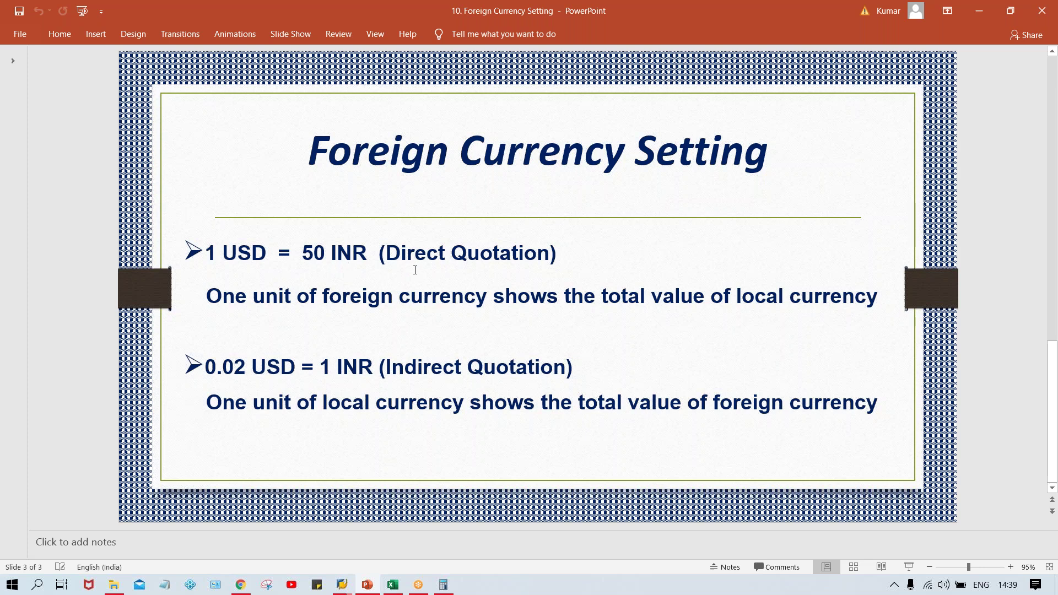
# - Switch to the Class workbook in Excel and compare the direct quotation cells, F9 for USD and G9 for INR, on Sheet2
pyautogui.click(395, 588)
pyautogui.click(378, 300)
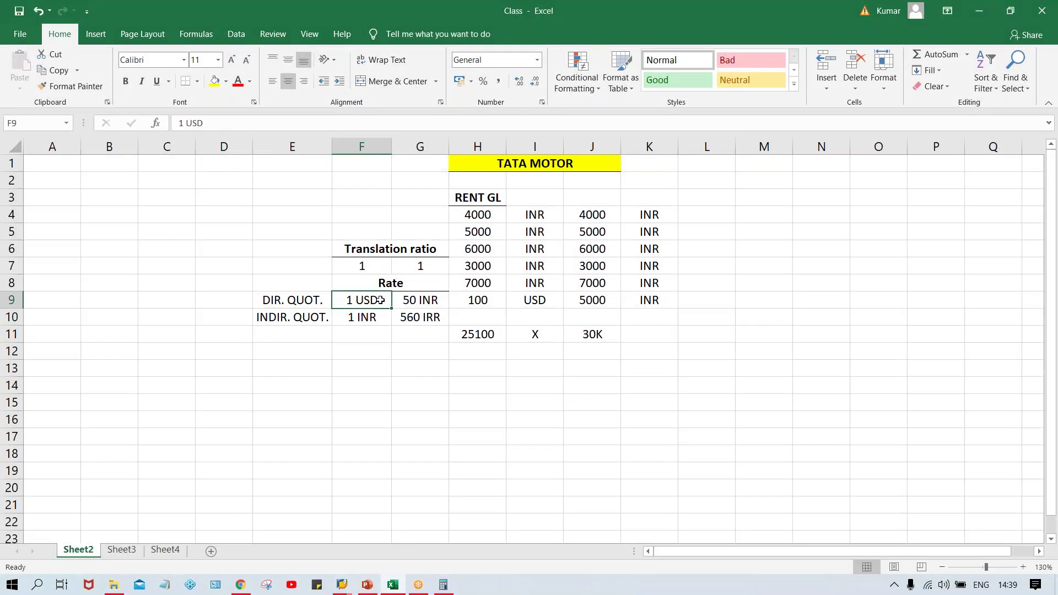
pyautogui.click(414, 300)
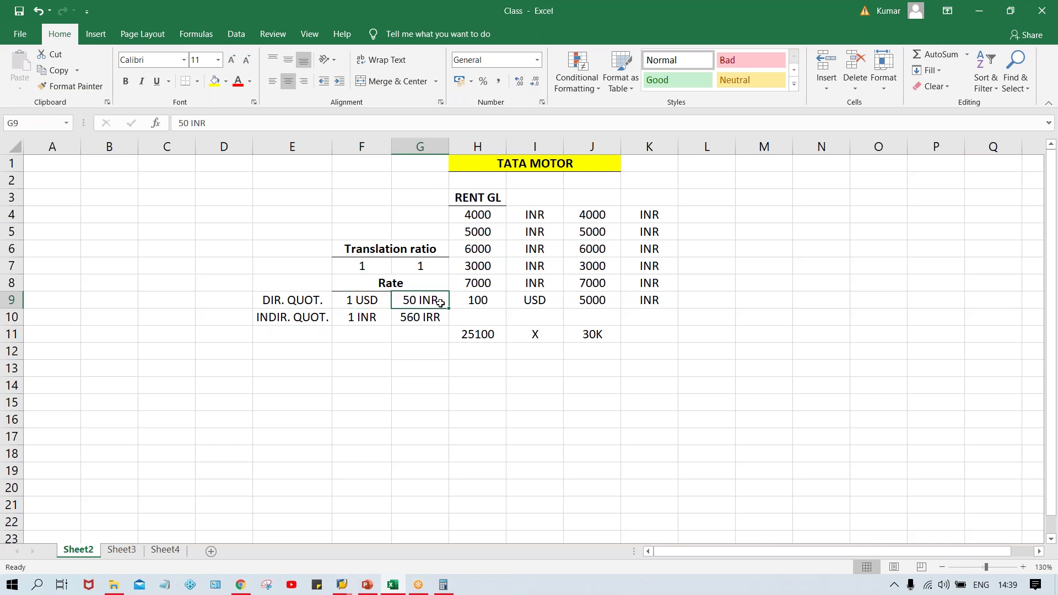
pyautogui.click(346, 300)
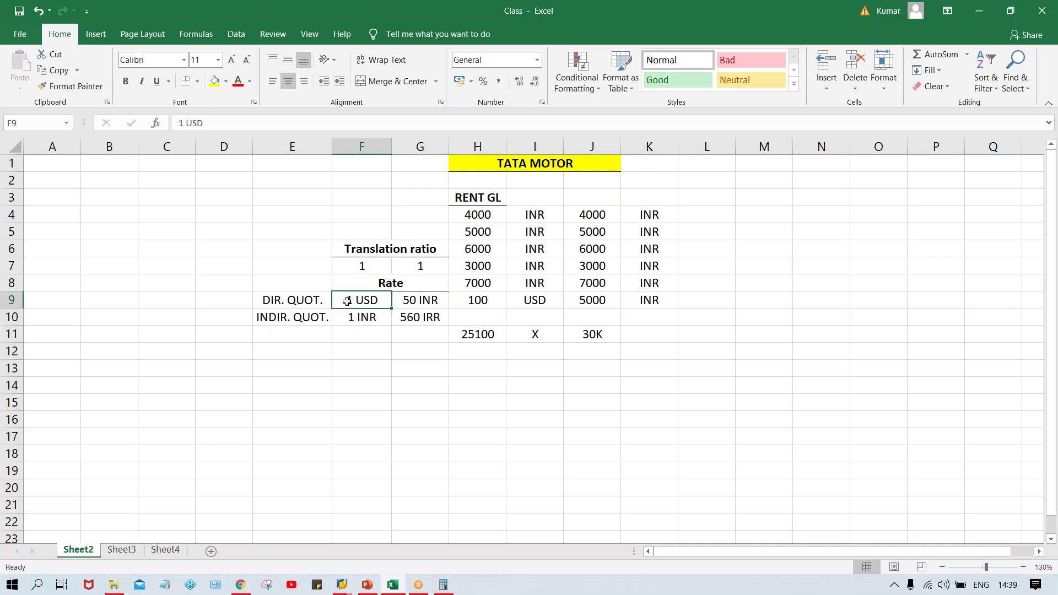
pyautogui.click(417, 303)
pyautogui.click(374, 301)
pyautogui.click(416, 301)
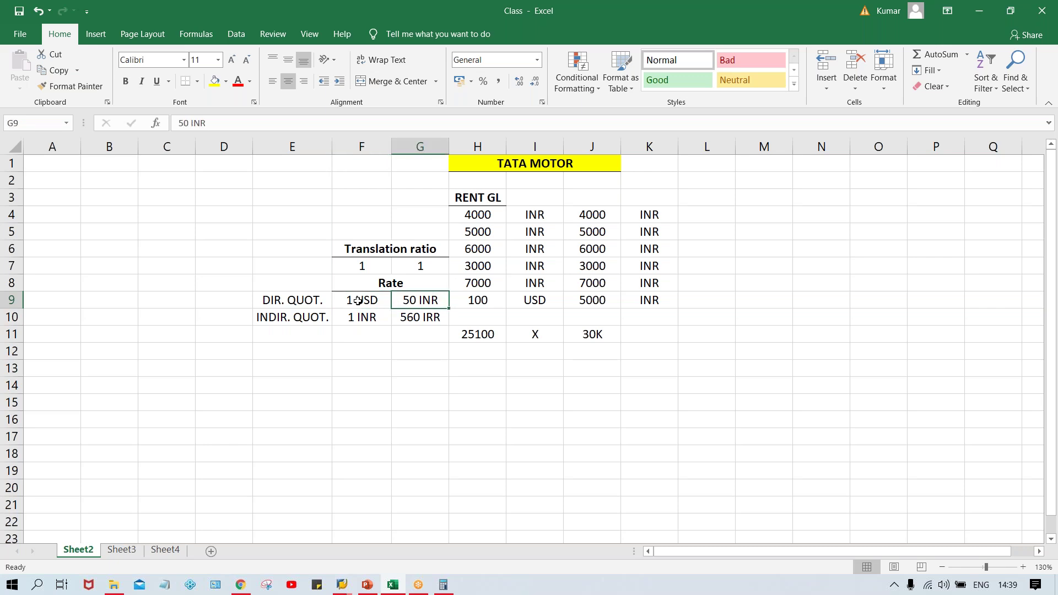
# - Examine the indirect quotation row on Sheet2, comparing the INR unit in F10 with the IRR rate in G10
pyautogui.click(374, 319)
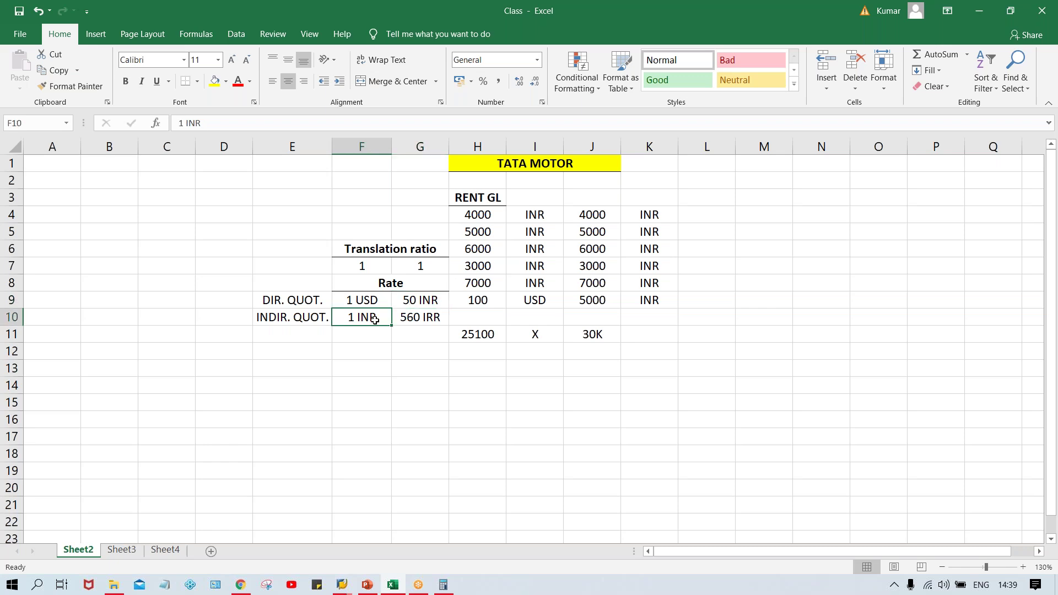
pyautogui.click(415, 318)
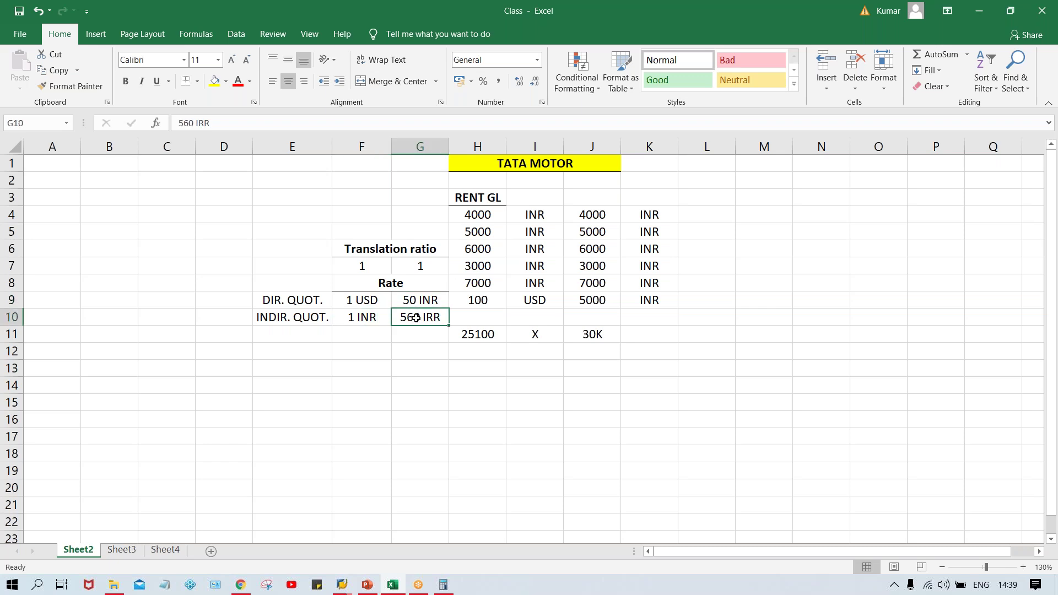
pyautogui.click(306, 319)
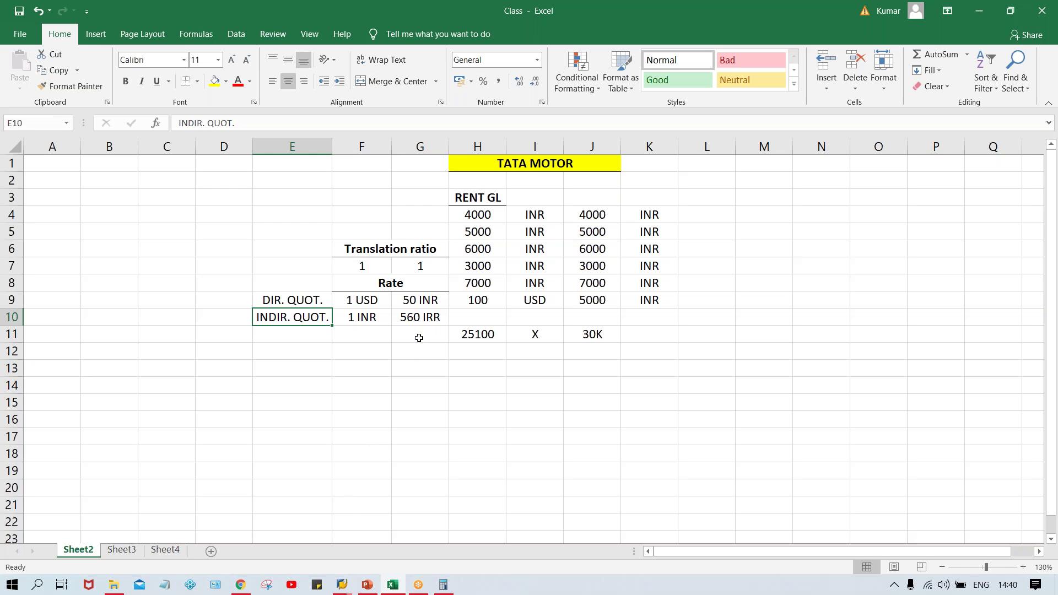
pyautogui.click(426, 321)
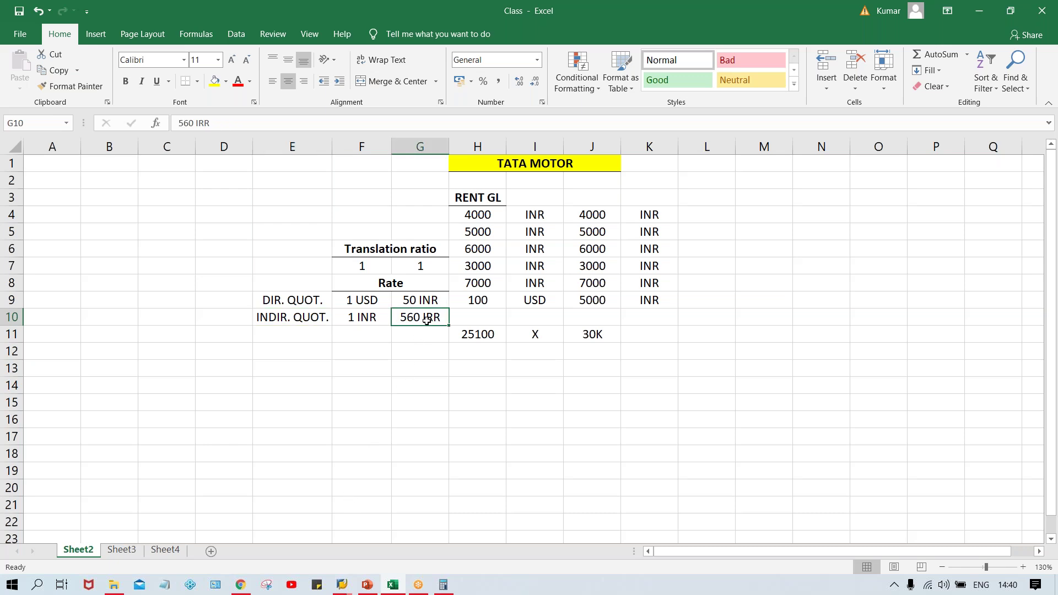
pyautogui.click(356, 317)
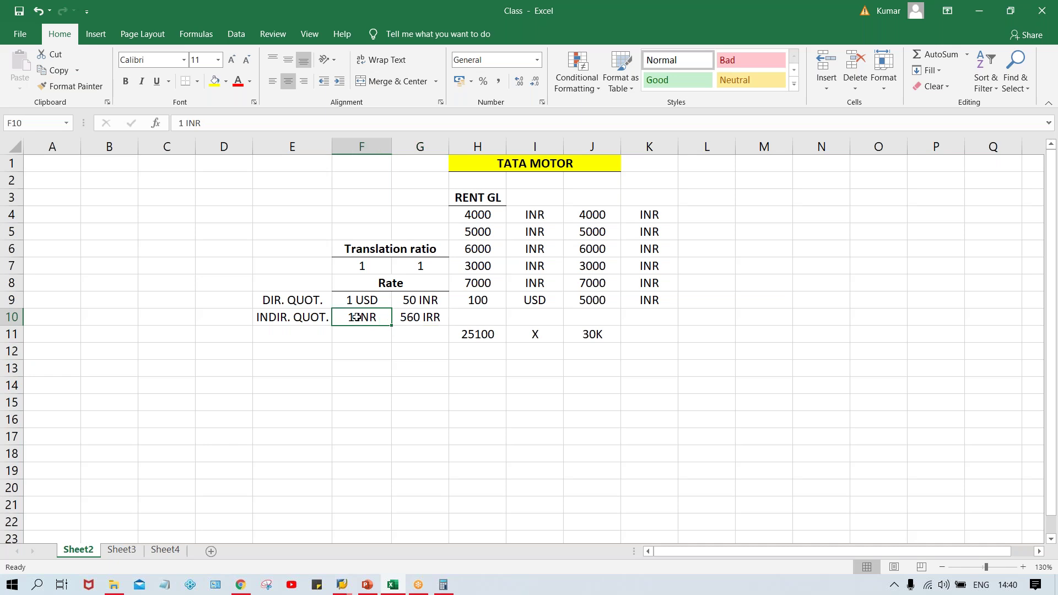
pyautogui.click(414, 322)
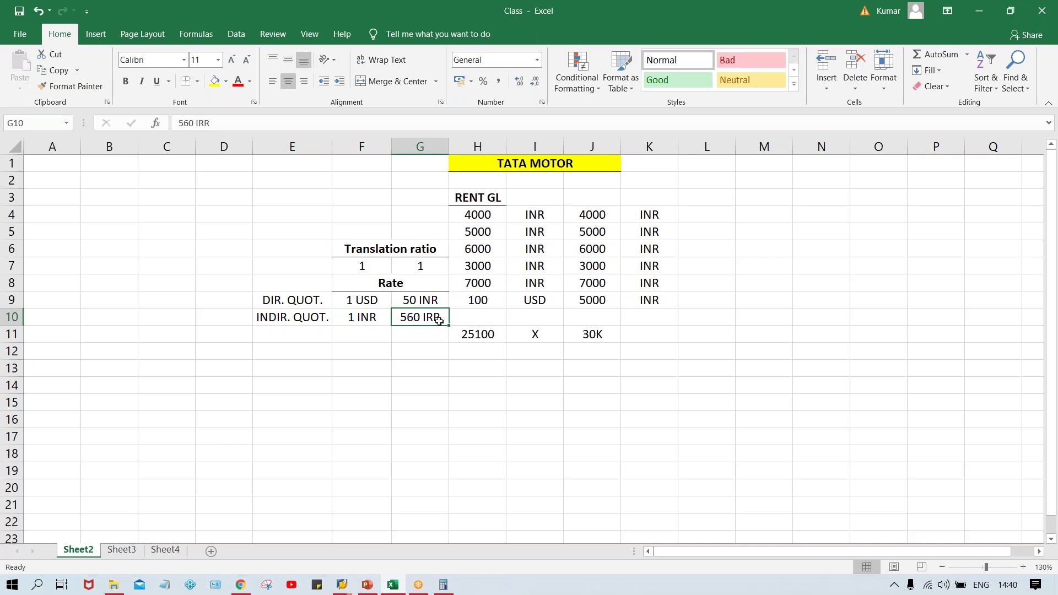
pyautogui.click(372, 322)
pyautogui.click(422, 316)
pyautogui.click(363, 335)
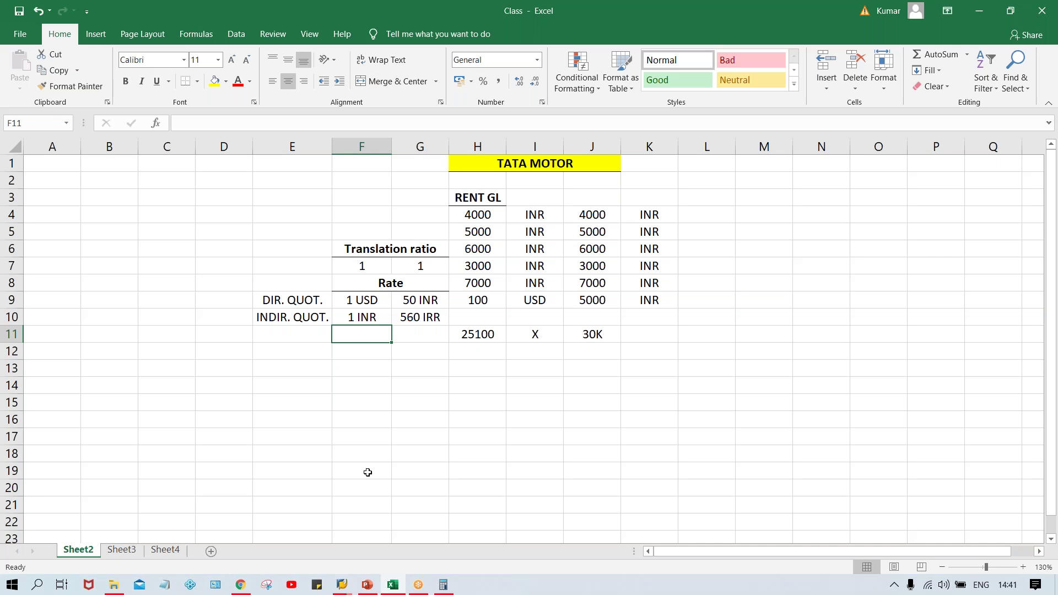
# - Switch to the Windows Calculator, divide 1 by 560 and highlight the leading digits of the result
pyautogui.click(442, 582)
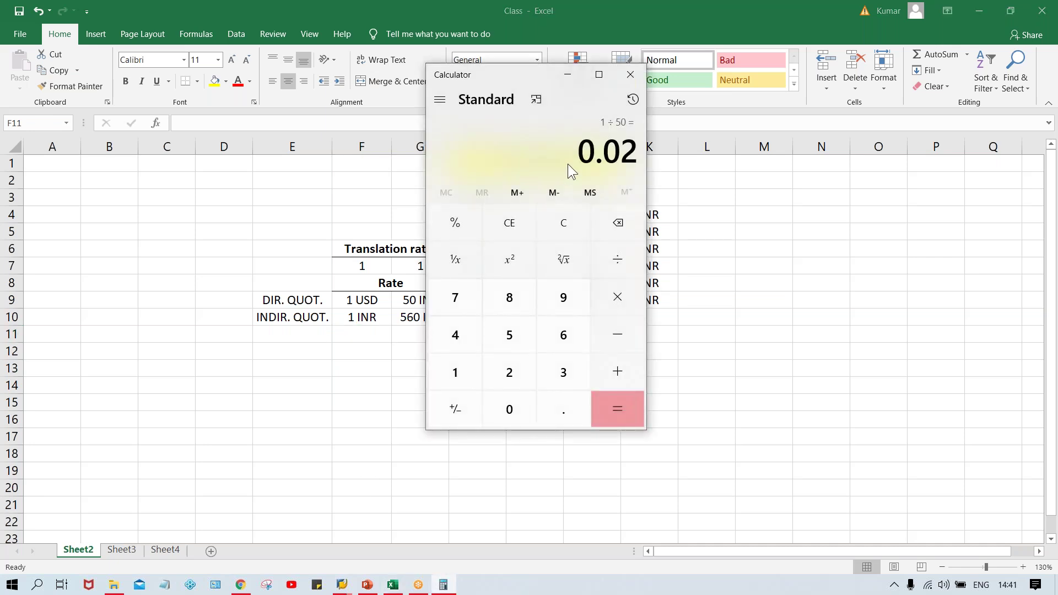
pyautogui.click(586, 221)
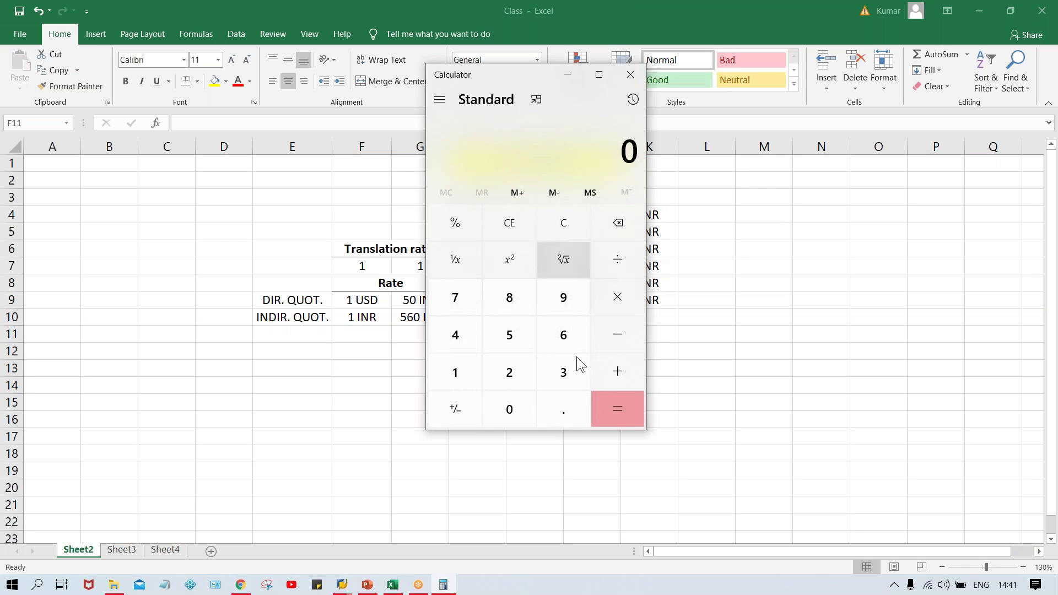
pyautogui.press('1')
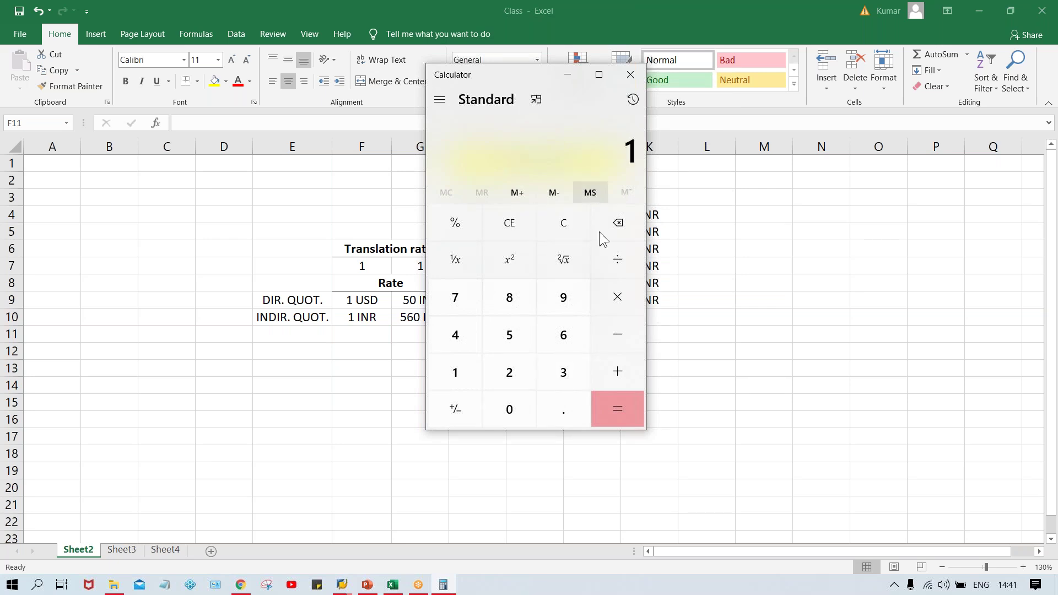
pyautogui.click(613, 269)
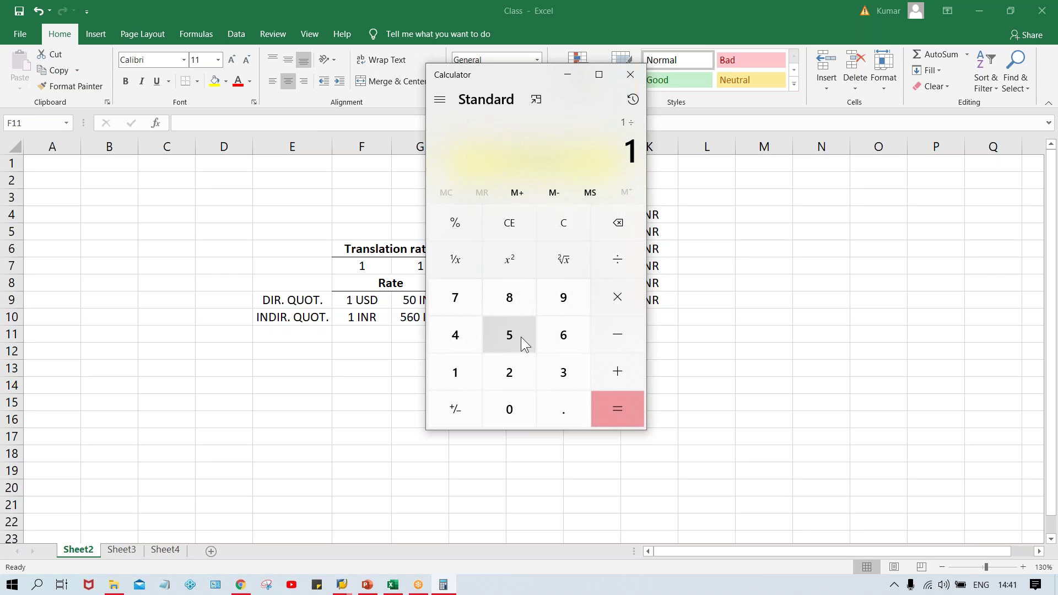
pyautogui.click(521, 337)
pyautogui.click(563, 342)
pyautogui.click(508, 408)
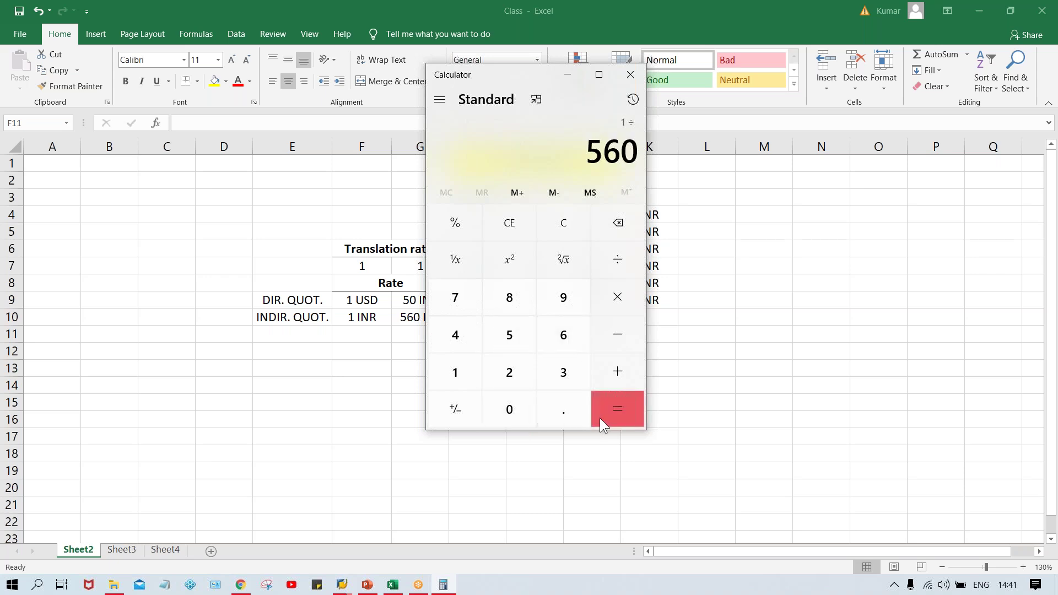
pyautogui.click(615, 418)
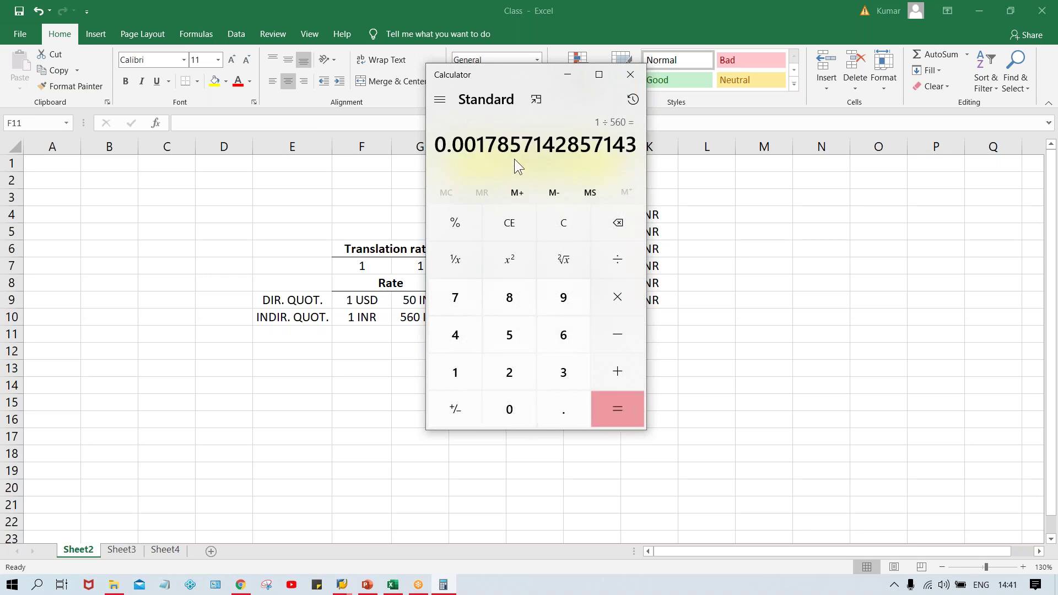
pyautogui.moveTo(437, 147); pyautogui.dragTo(512, 144)
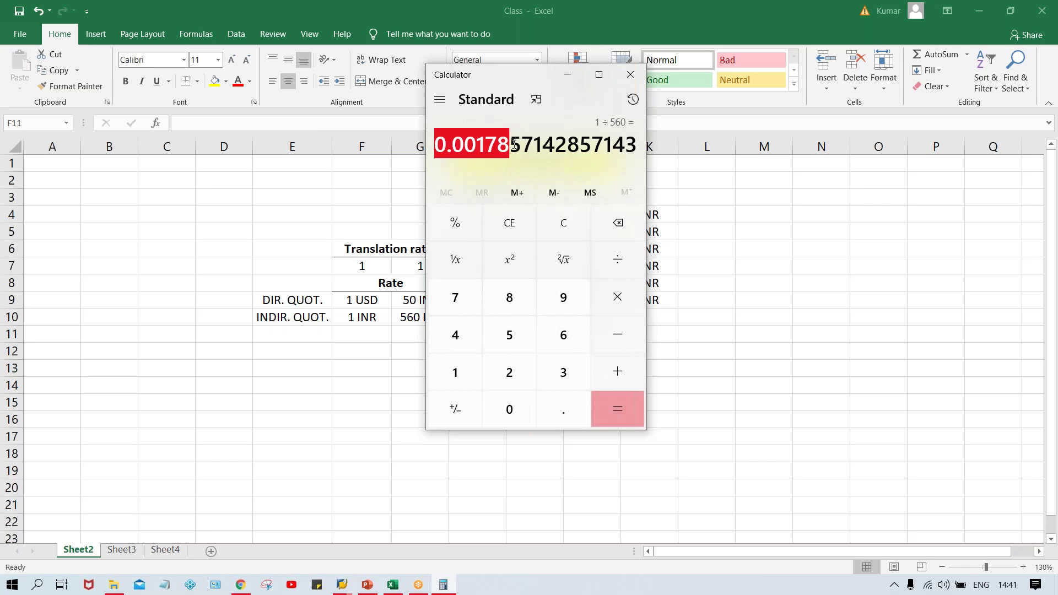
# - Return to the IRR rate in cell G10 of the workbook, then switch to PowerPoint to view the Foreign Currency Setting slide
pyautogui.click(372, 333)
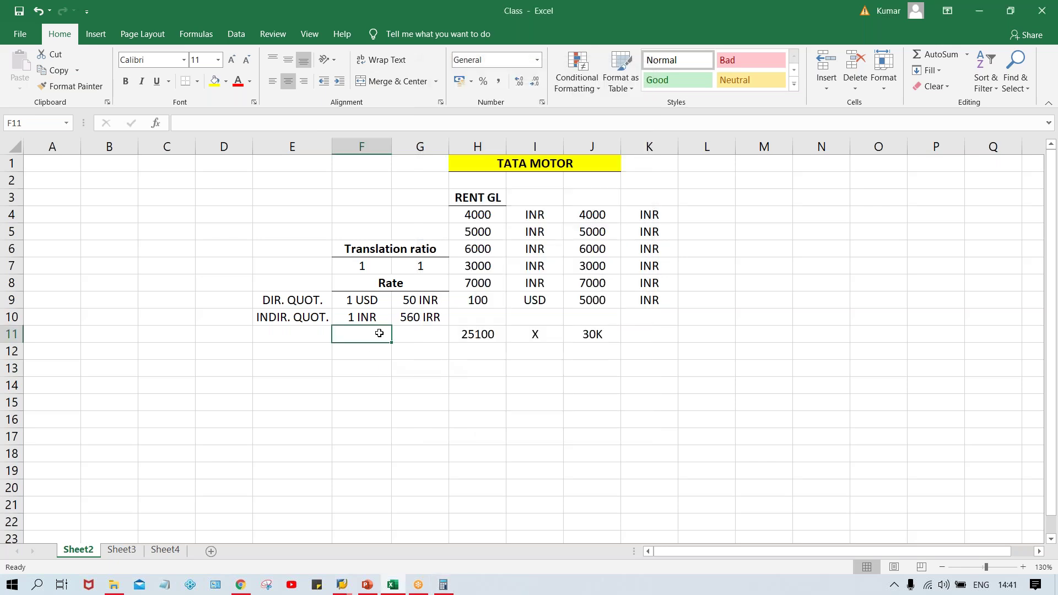
pyautogui.click(410, 321)
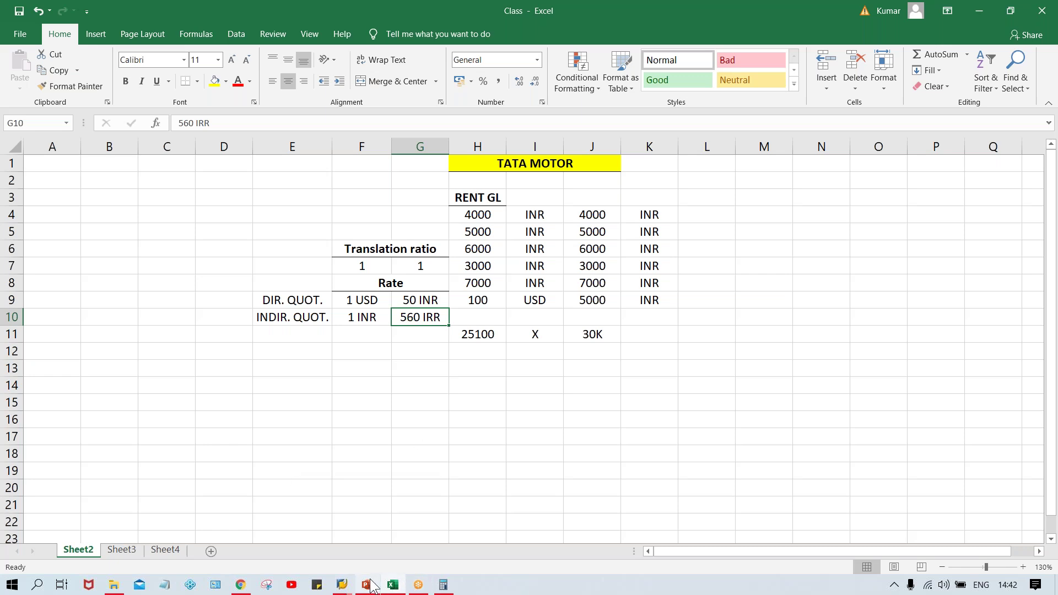
pyautogui.moveTo(370, 585)
pyautogui.click(372, 543)
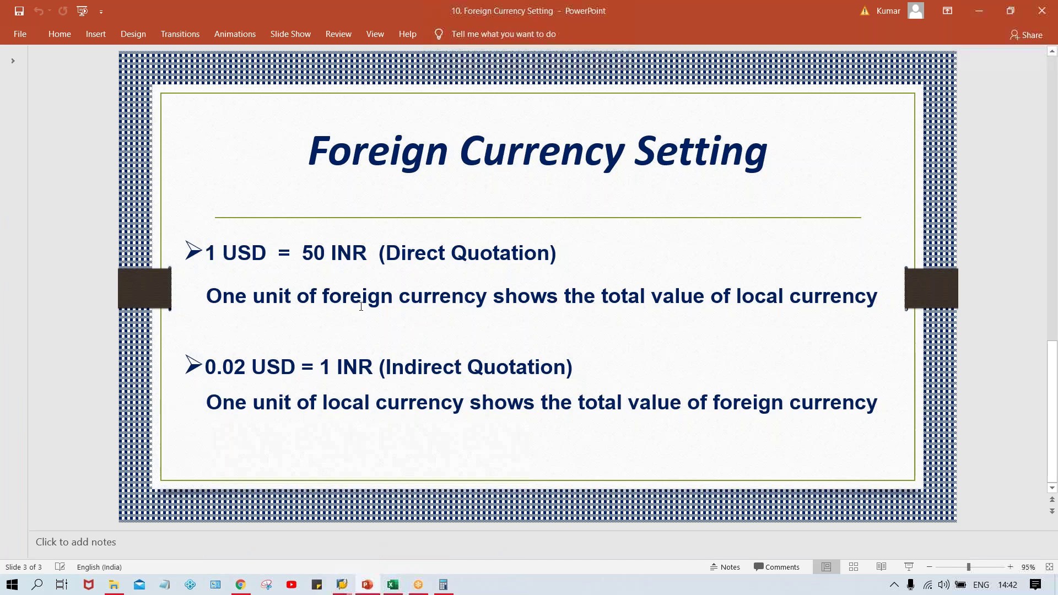